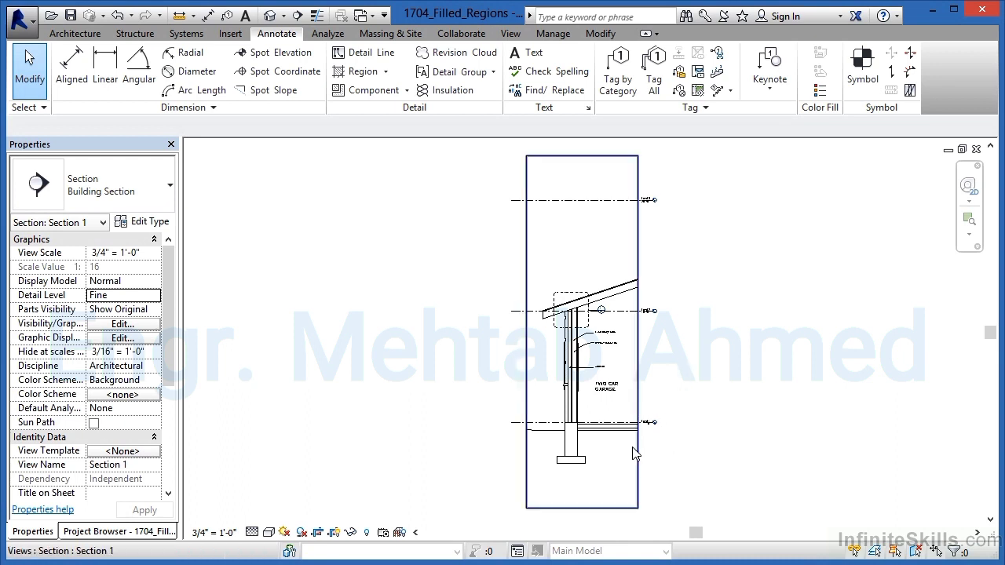
- Start a filled region in Section 1 at the garage floor slab using the Gravel type
scroll(616, 454, "up", 4)
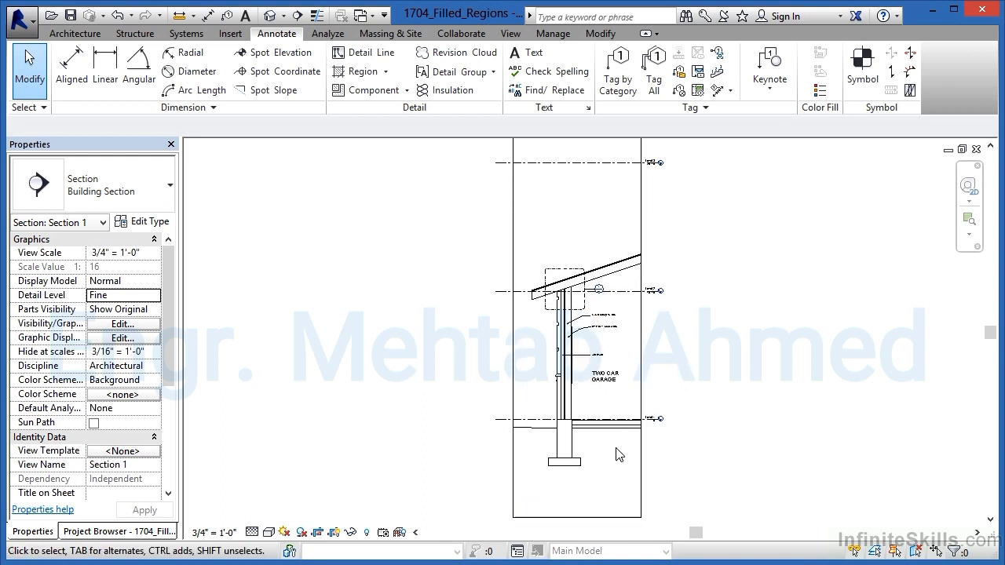
scroll(613, 431, "up", 5)
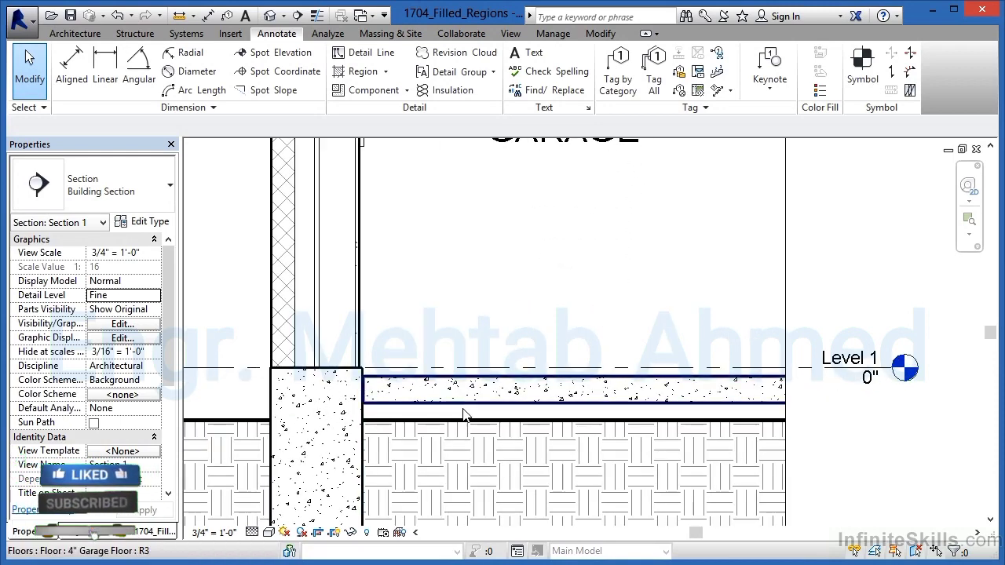
scroll(440, 416, "up", 1)
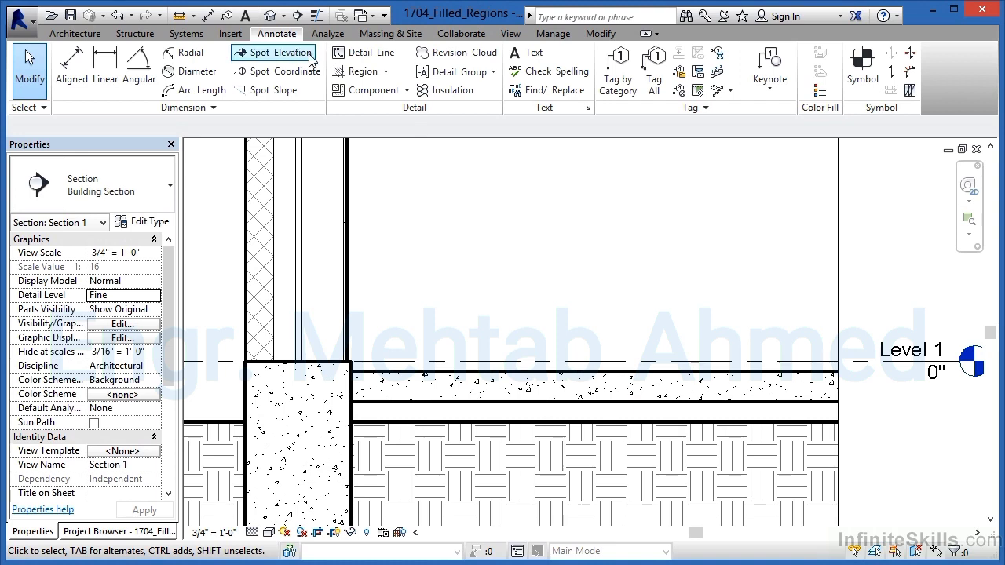
left_click(371, 74)
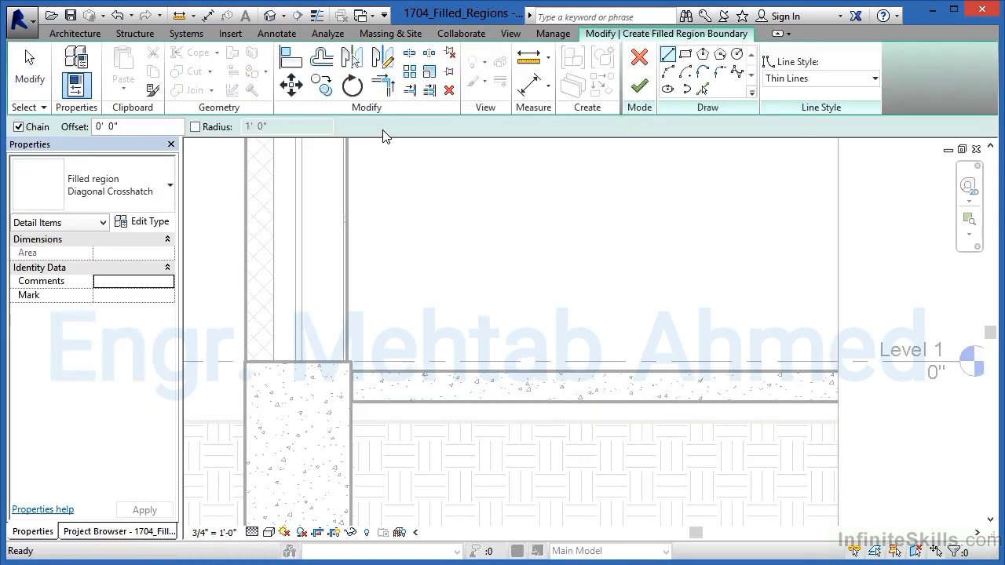
left_click(150, 195)
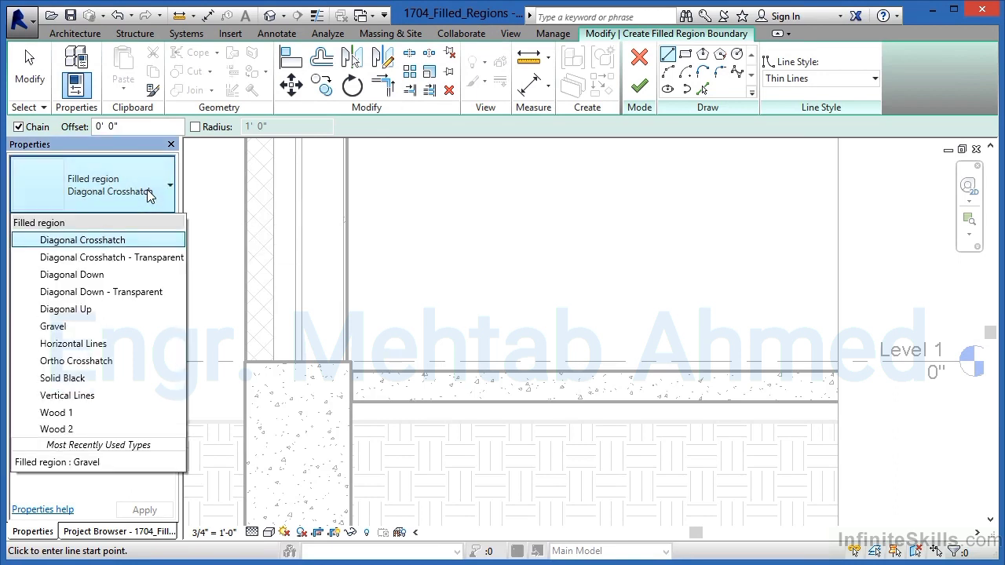
left_click(70, 327)
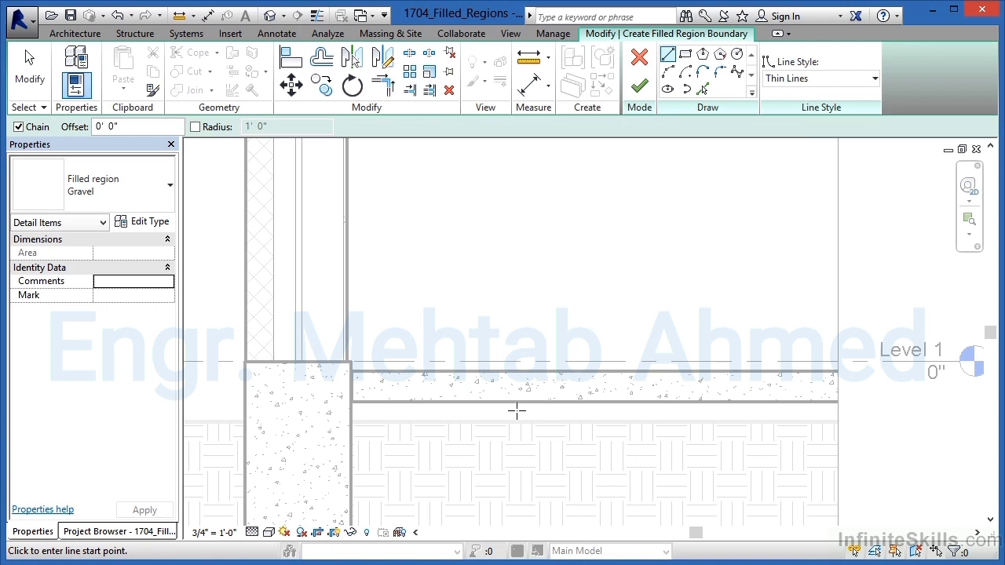
- Draw a rectangular boundary about 5'-4" long filling the gap beneath the garage slab, from crop edge to foundation wall, and finish the region
left_click(685, 55)
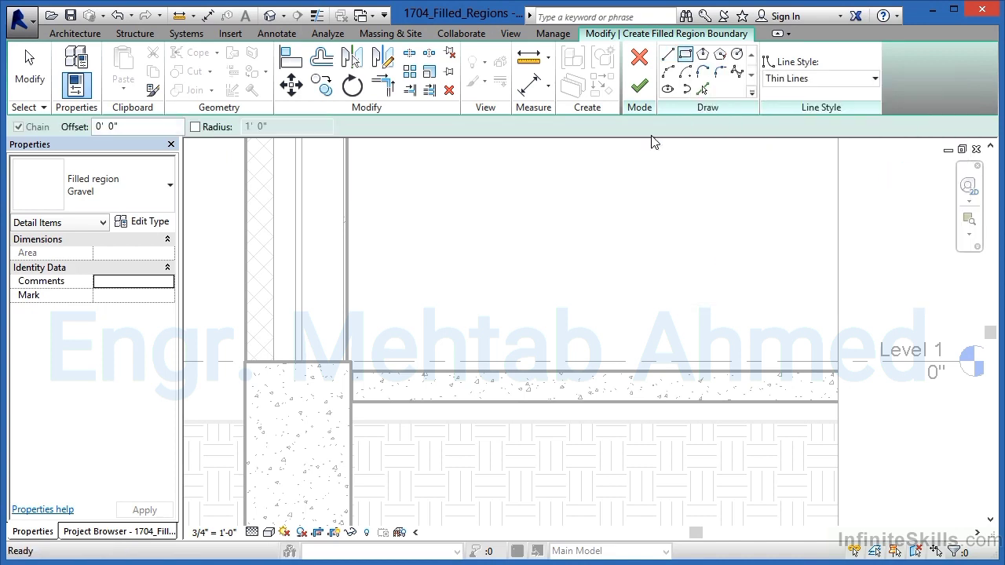
left_click(837, 402)
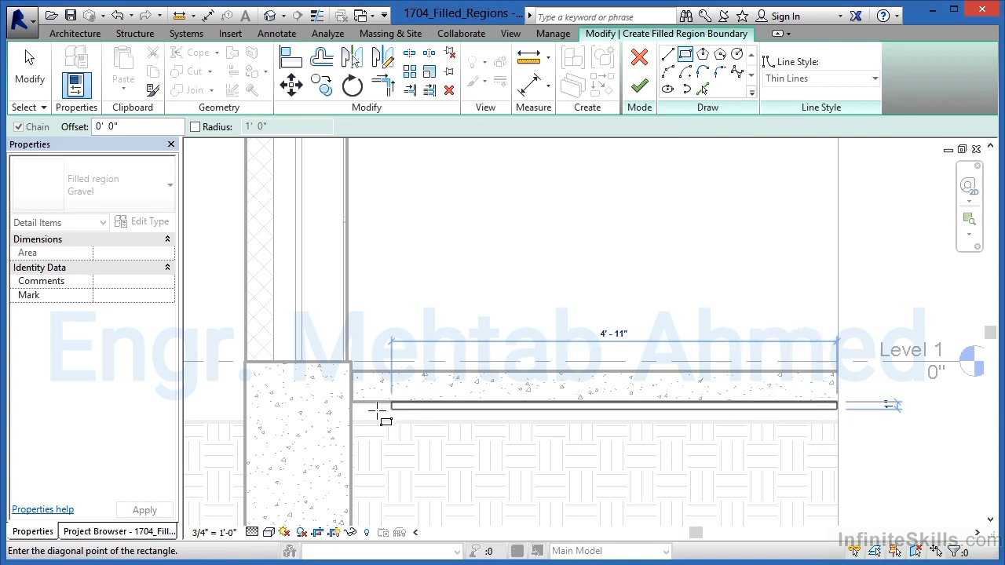
left_click(351, 421)
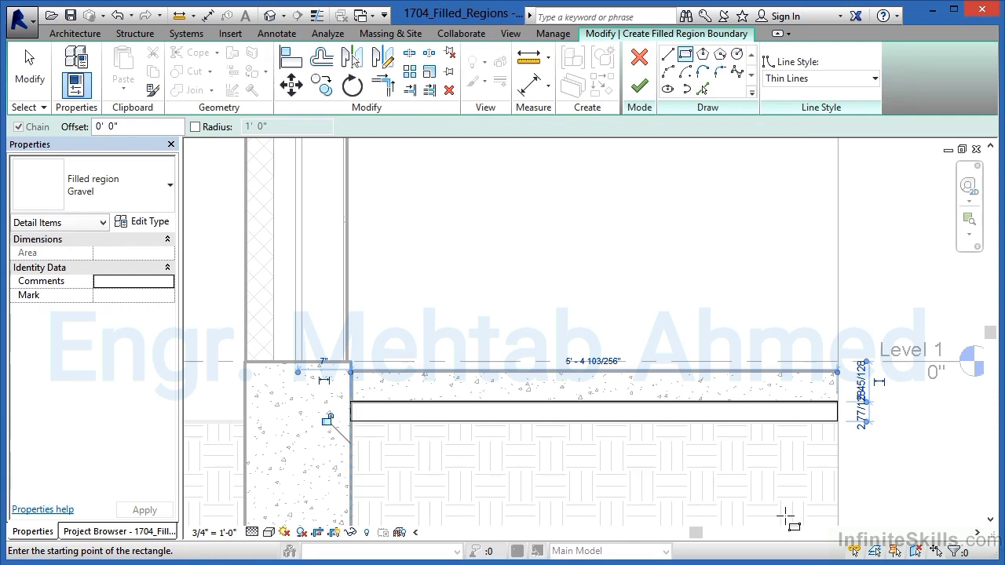
left_click(640, 88)
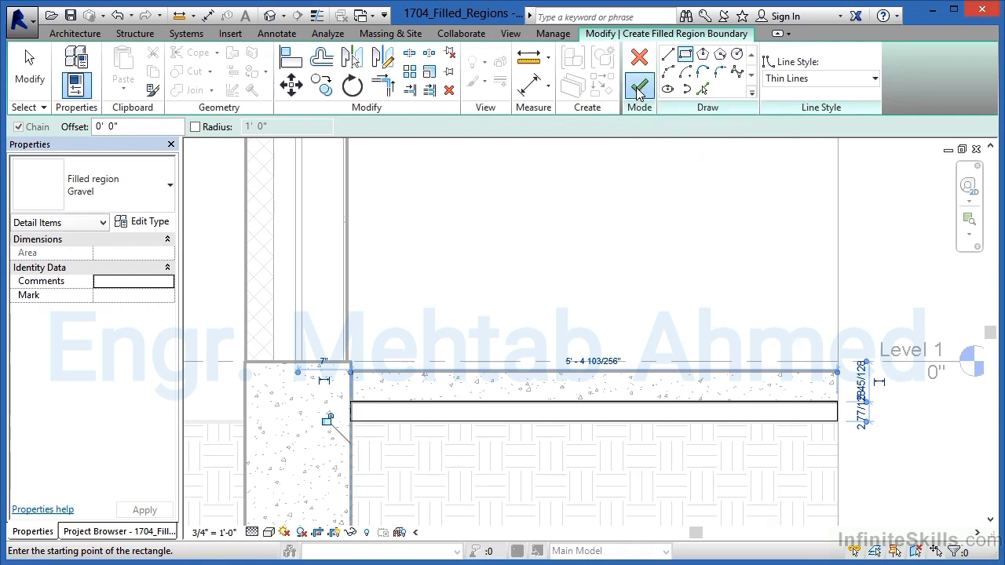
left_click(691, 327)
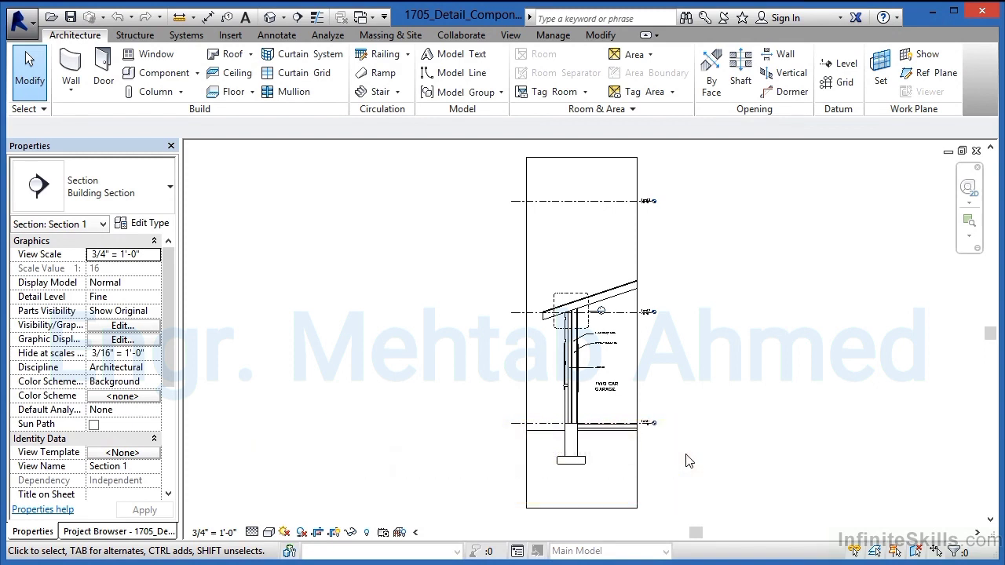
- Start placing a detail component at the base of the garage wall and list the available component types
scroll(576, 431, "up", 4)
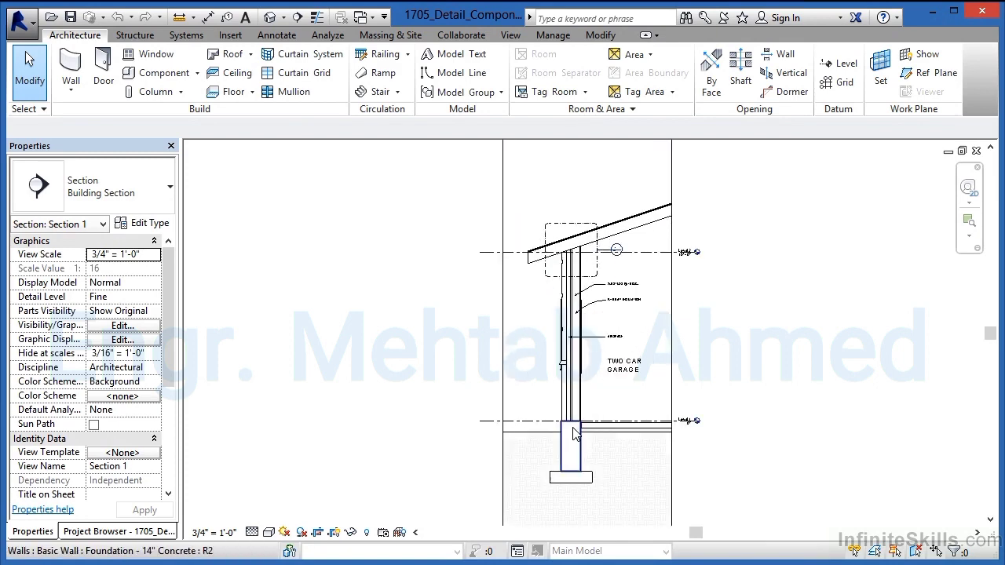
scroll(576, 432, "up", 6)
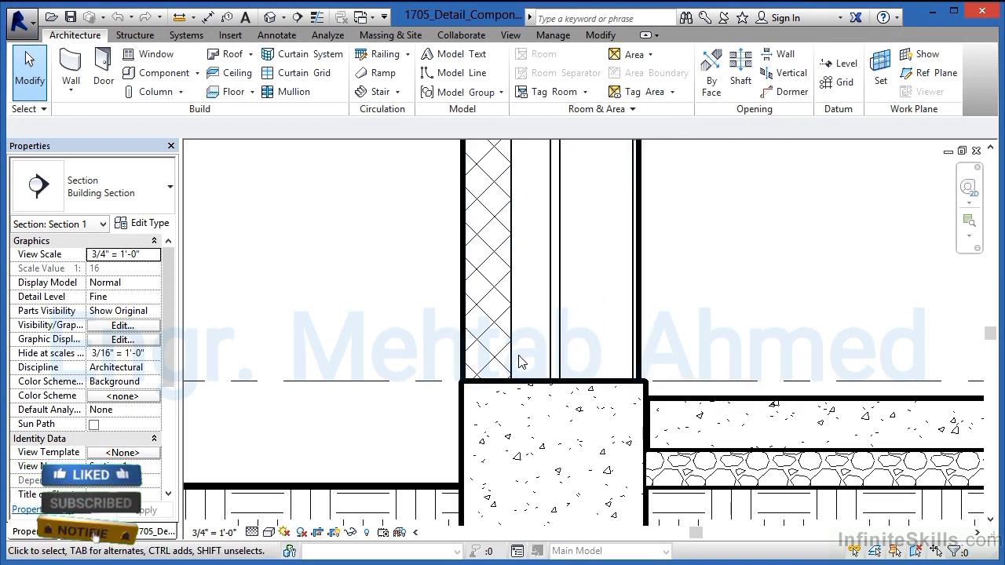
left_click(278, 37)
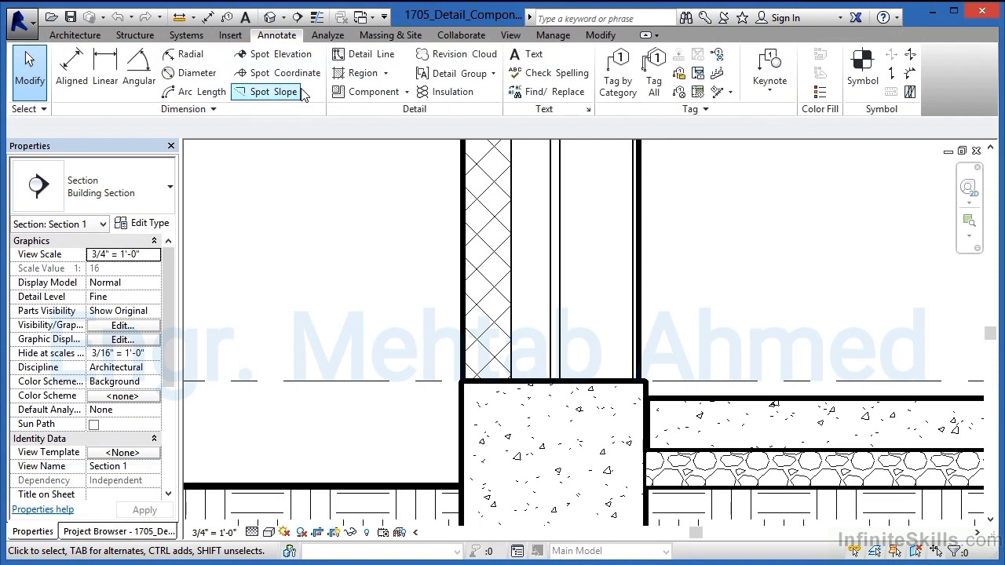
left_click(407, 93)
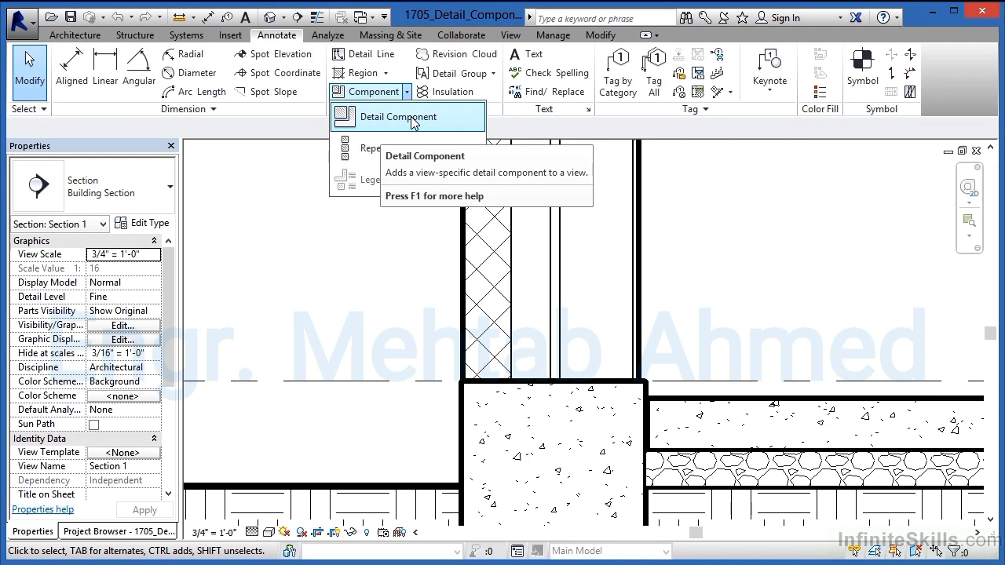
left_click(413, 118)
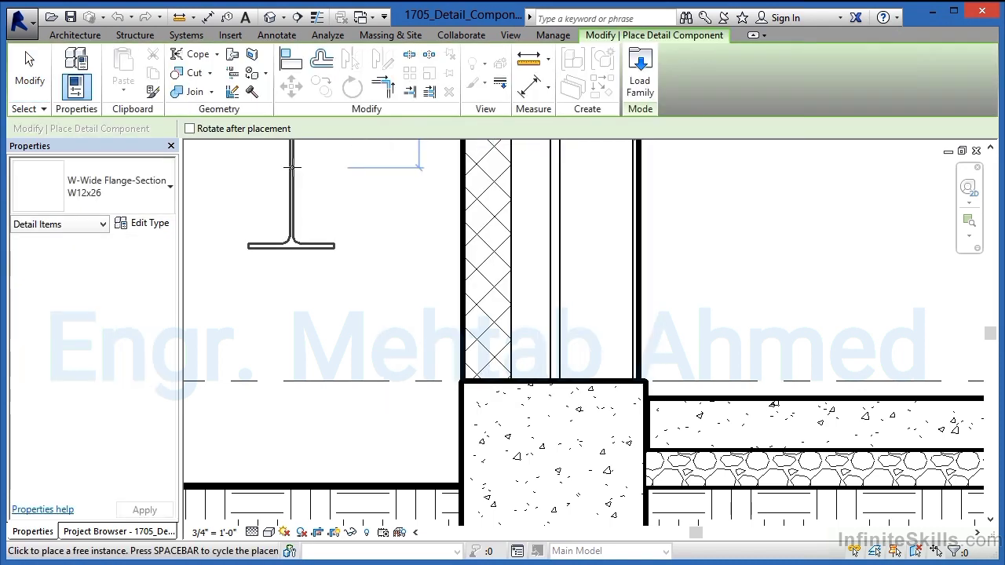
left_click(165, 200)
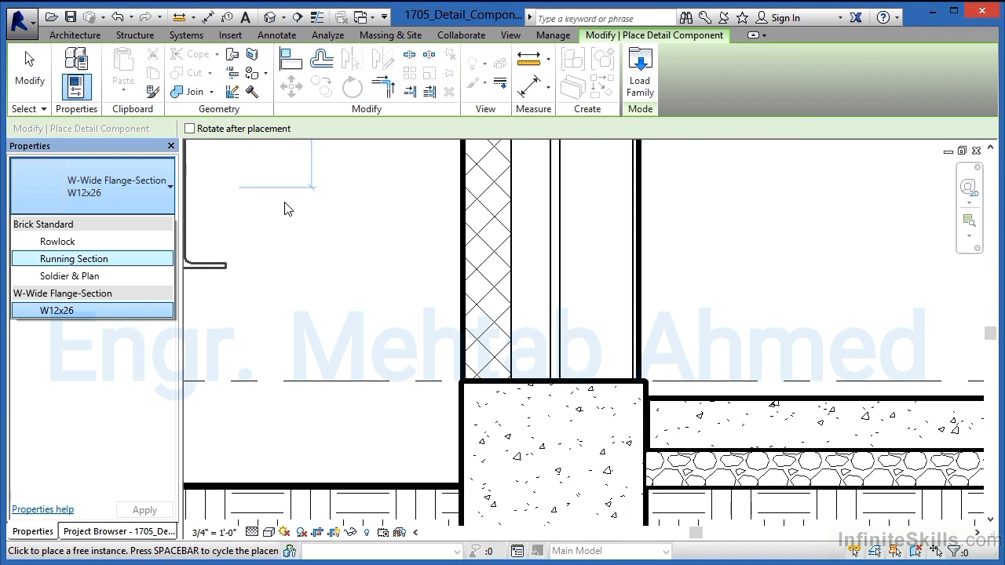
- Load the Nominal Cut Lumber-Section family from Detail Items, Div 06-Wood and Plastic, 061100-Wood Framing
left_click(642, 84)
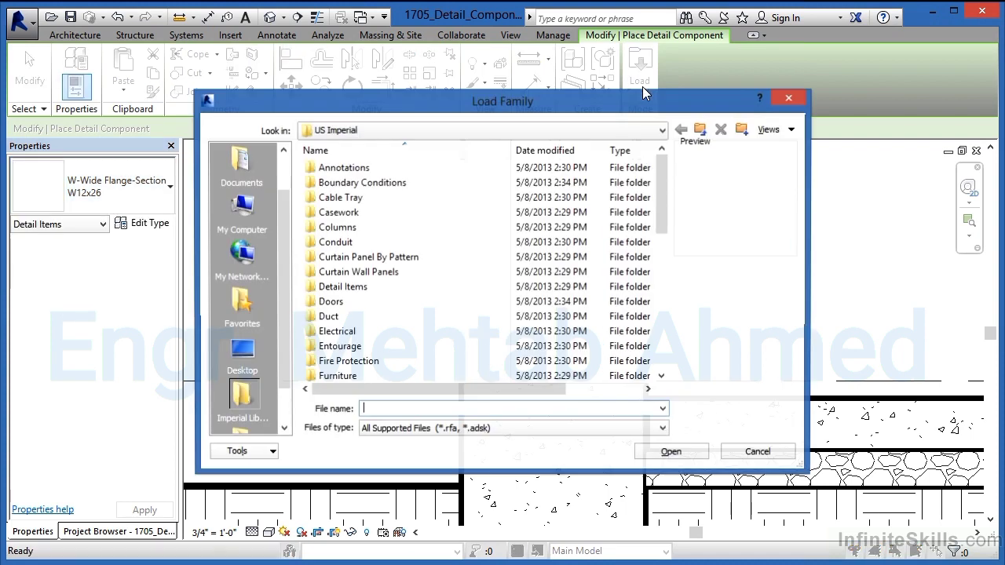
double_click(312, 289)
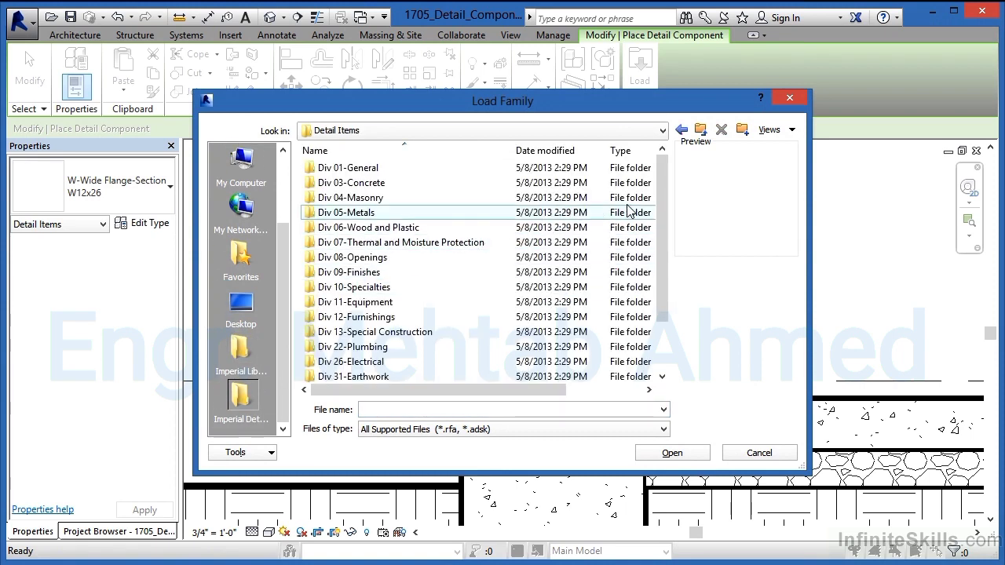
mouse_move(664, 186)
left_mouse_down()
mouse_move(666, 259)
mouse_move(665, 161)
mouse_move(665, 171)
left_mouse_up()
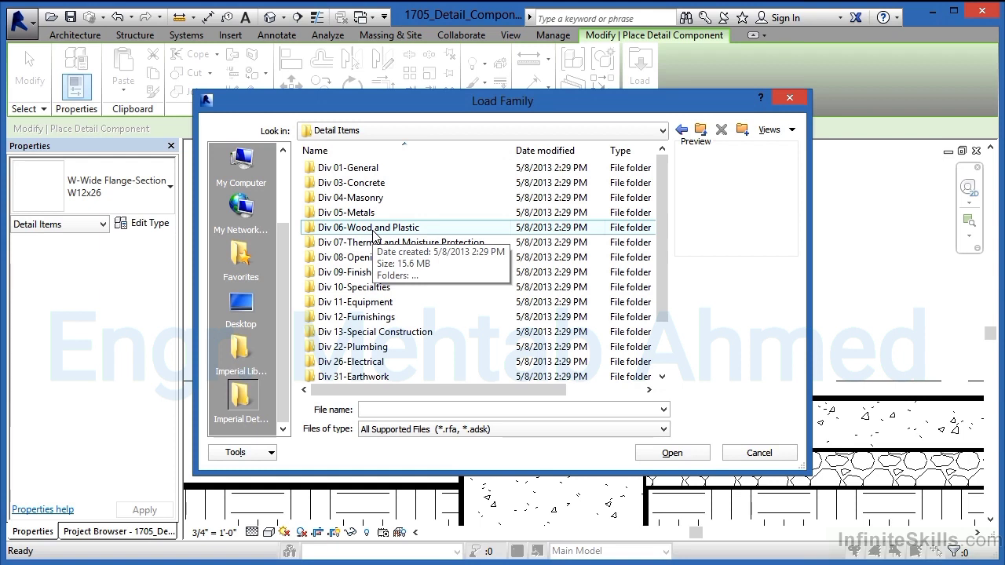
double_click(310, 229)
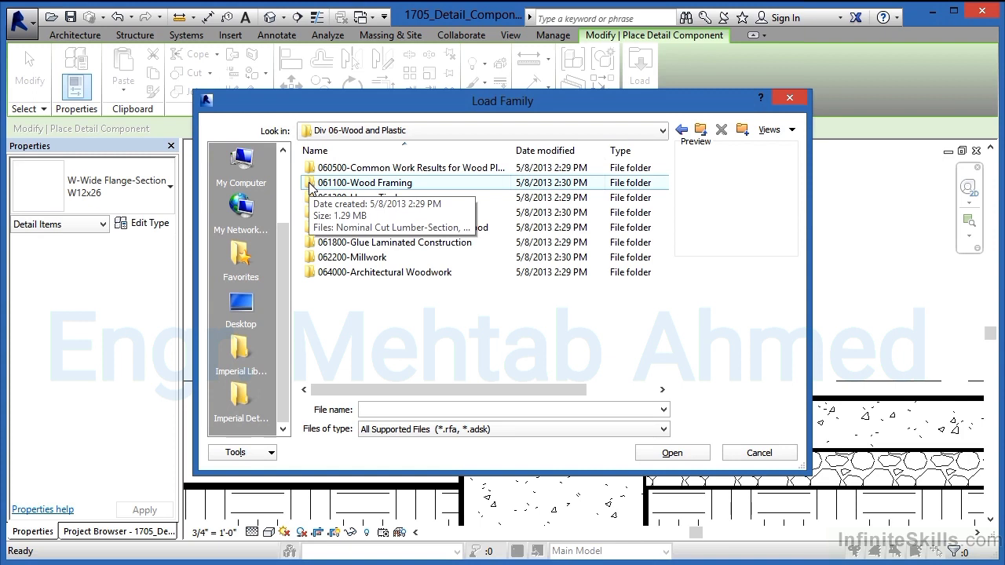
double_click(310, 184)
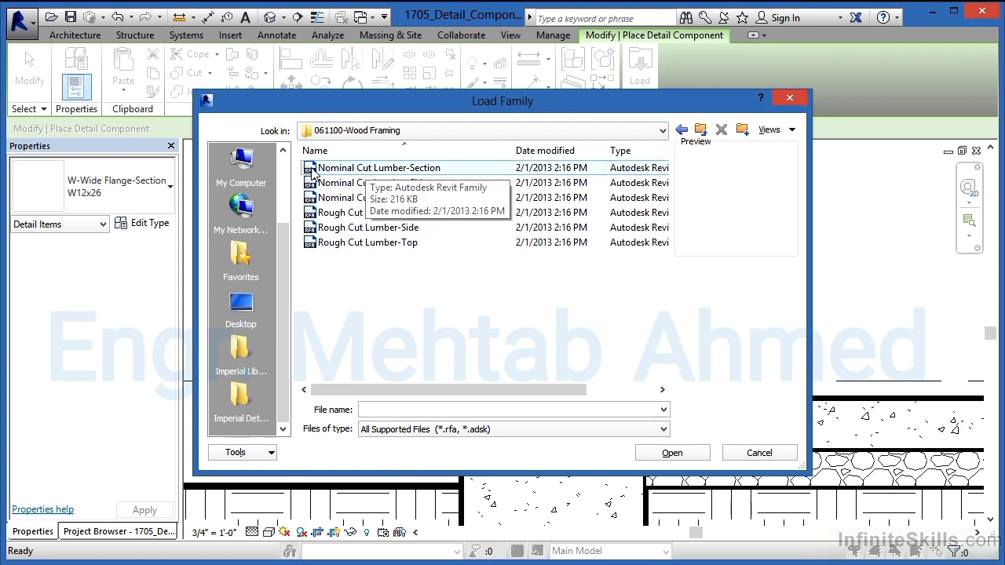
left_click(312, 170)
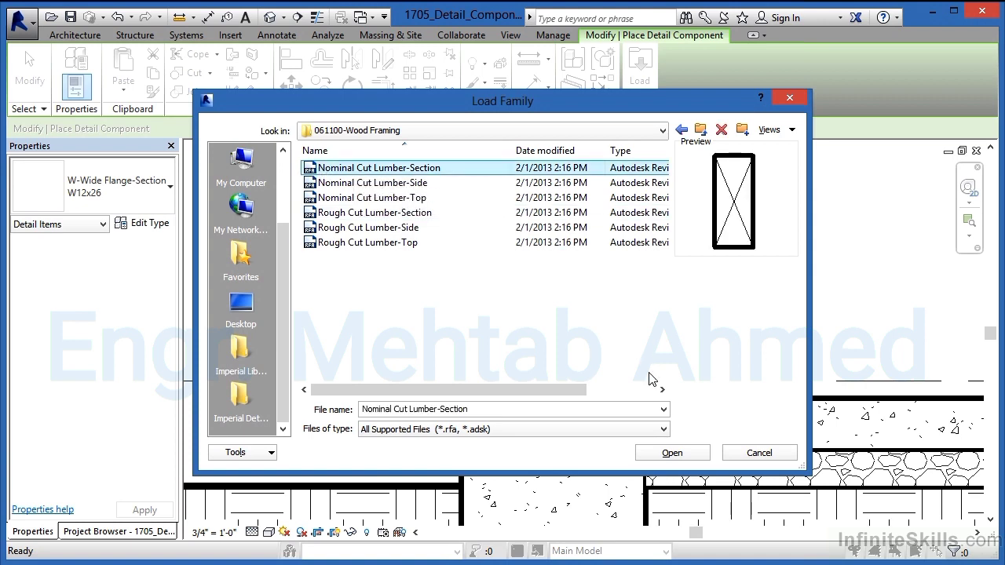
left_click(677, 453)
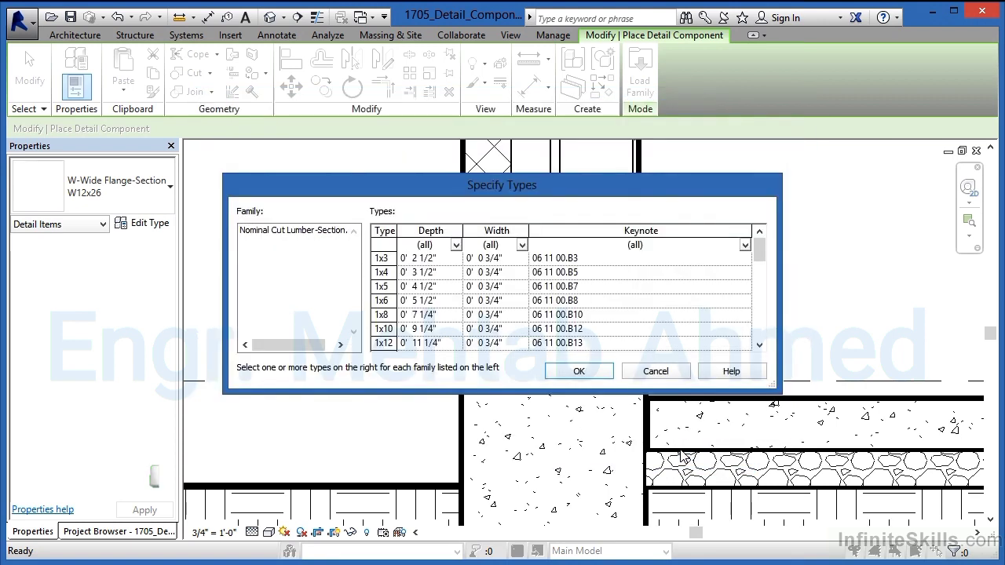
- Choose the 2x6 type of the lumber section family and load it into the project
left_click(758, 344)
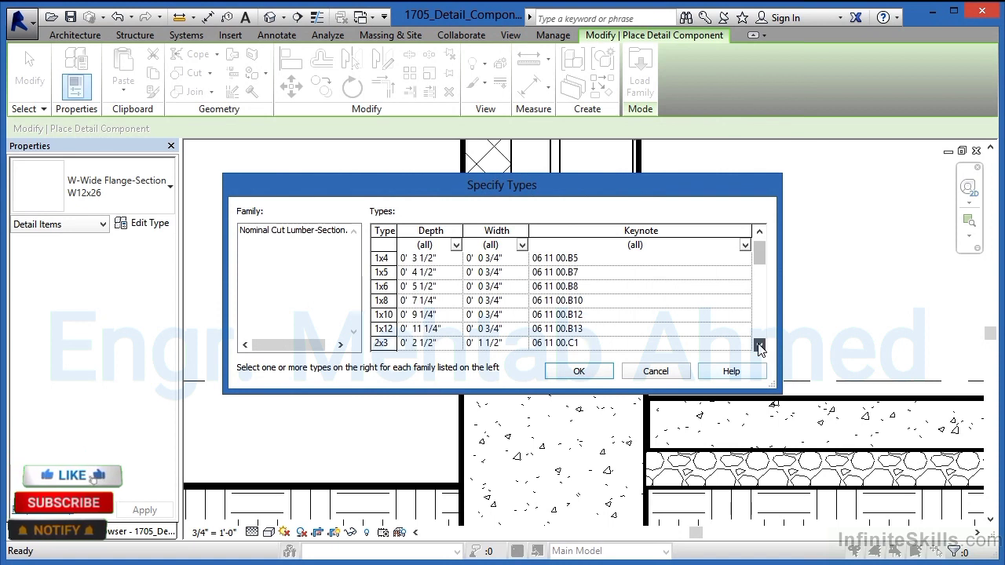
left_click(759, 344)
left_click(759, 345)
left_click(759, 345)
left_click(759, 345)
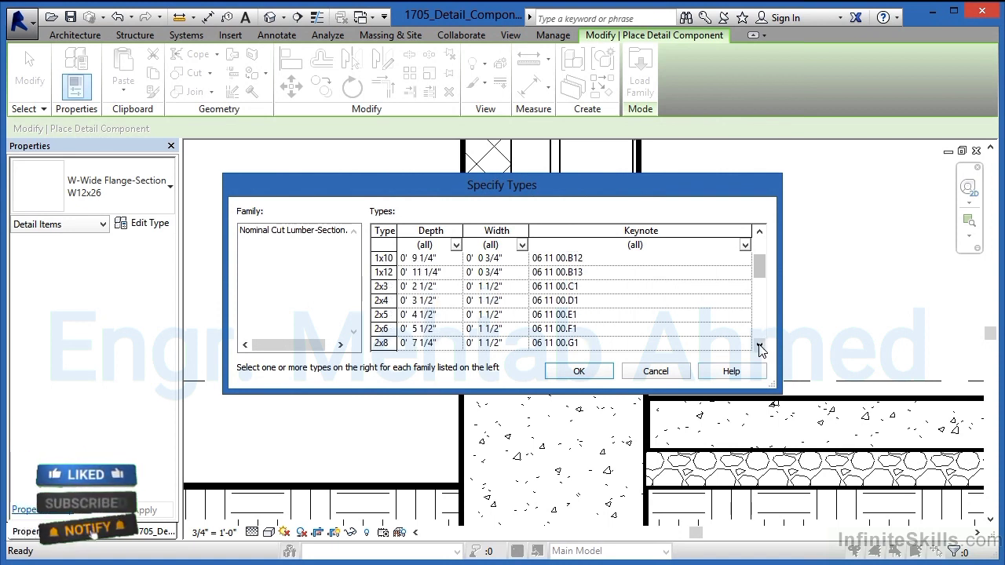
left_click(759, 346)
left_click(759, 346)
left_click(759, 345)
left_click(381, 287)
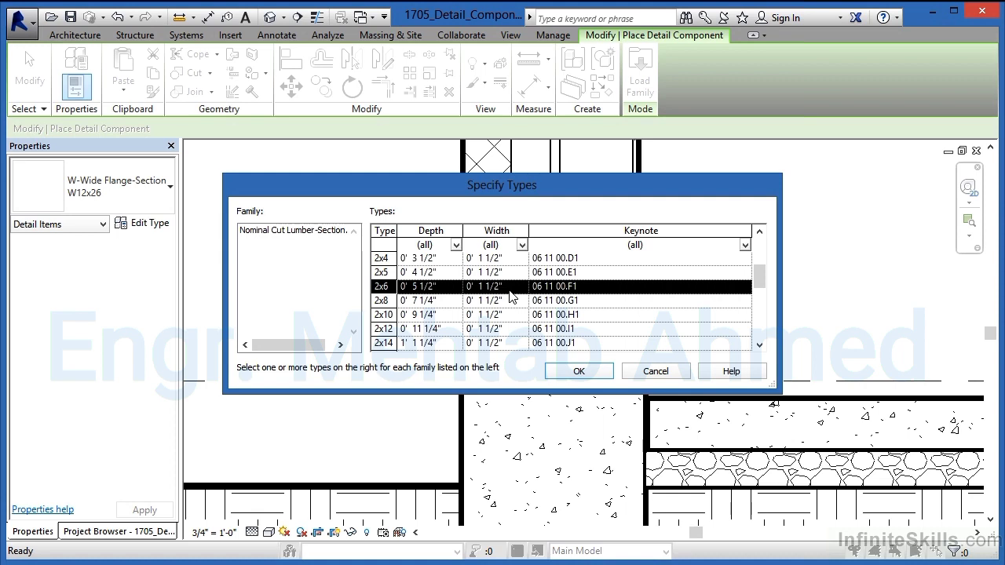
left_click(590, 373)
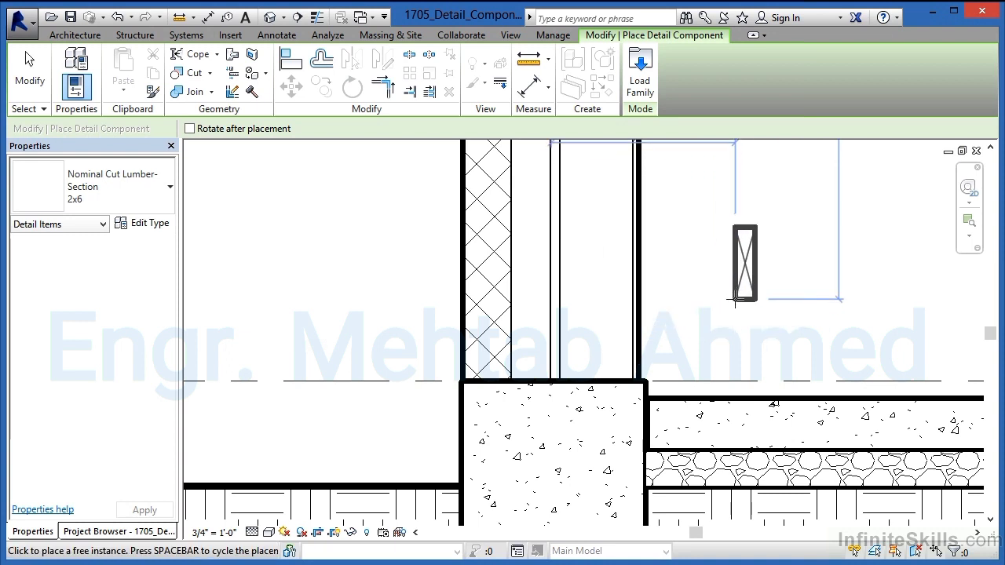
- Rotate the 2x6 lumber section to lie flat and place it in the wall's stud cavity on top of the foundation wall
key("space")
key("space")
key("space")
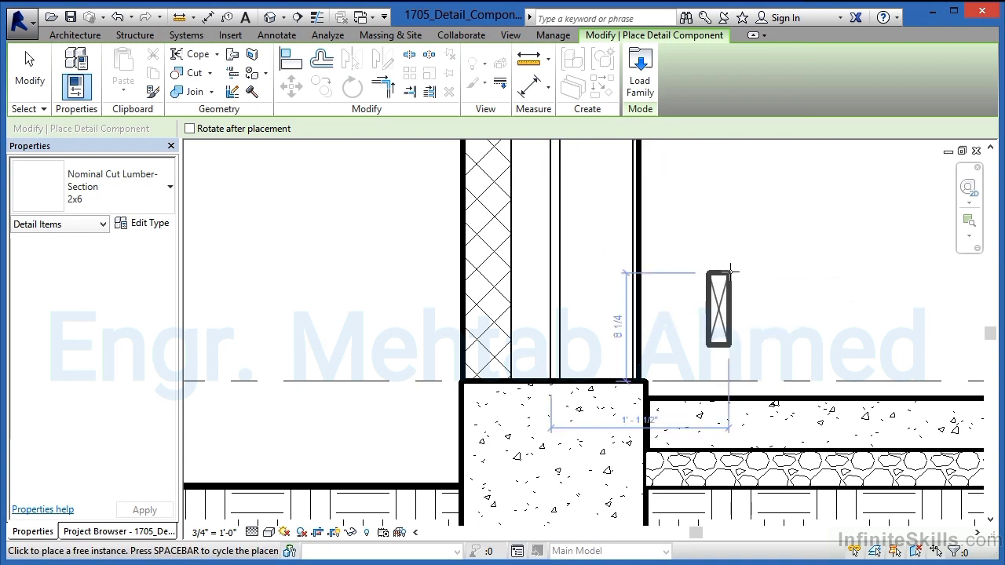
key("space")
key("space")
key("space")
key("space")
key("space")
key("space")
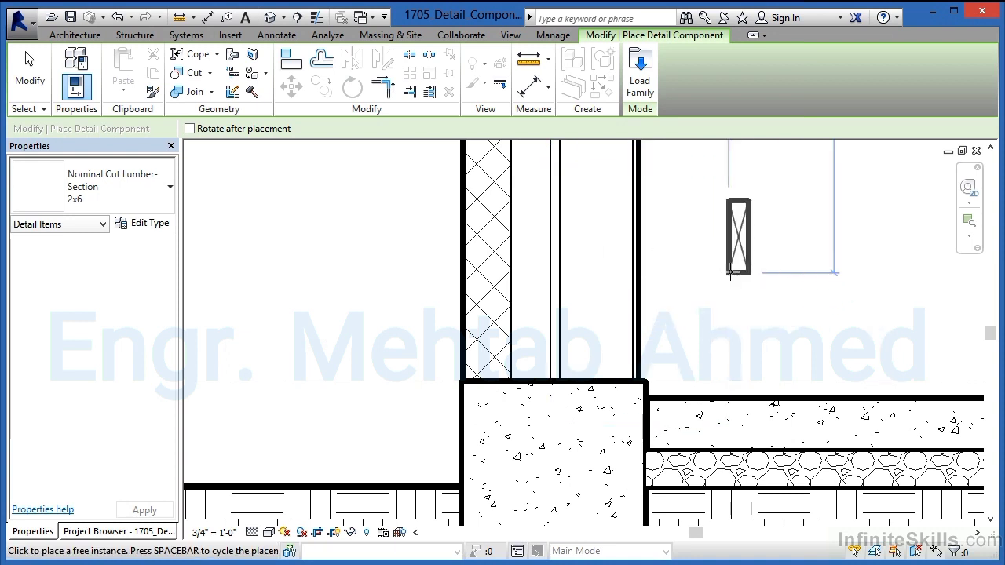
key("space")
key("space")
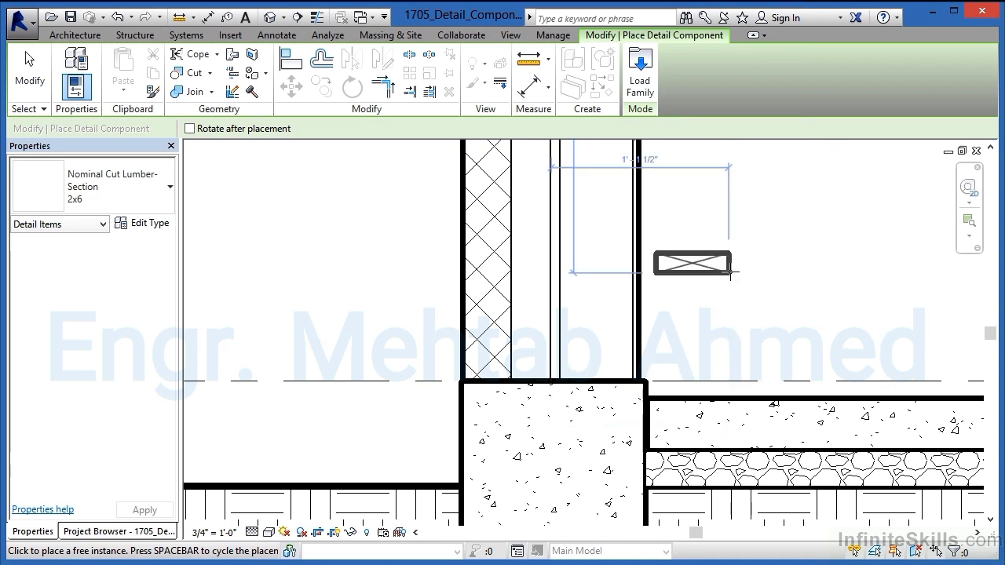
scroll(632, 346, "up", 2)
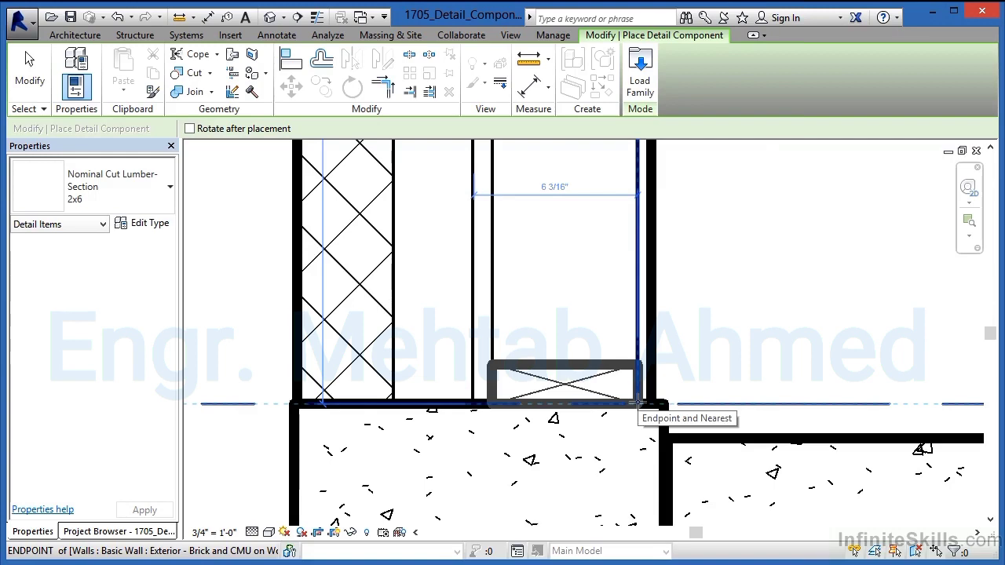
left_click(638, 403)
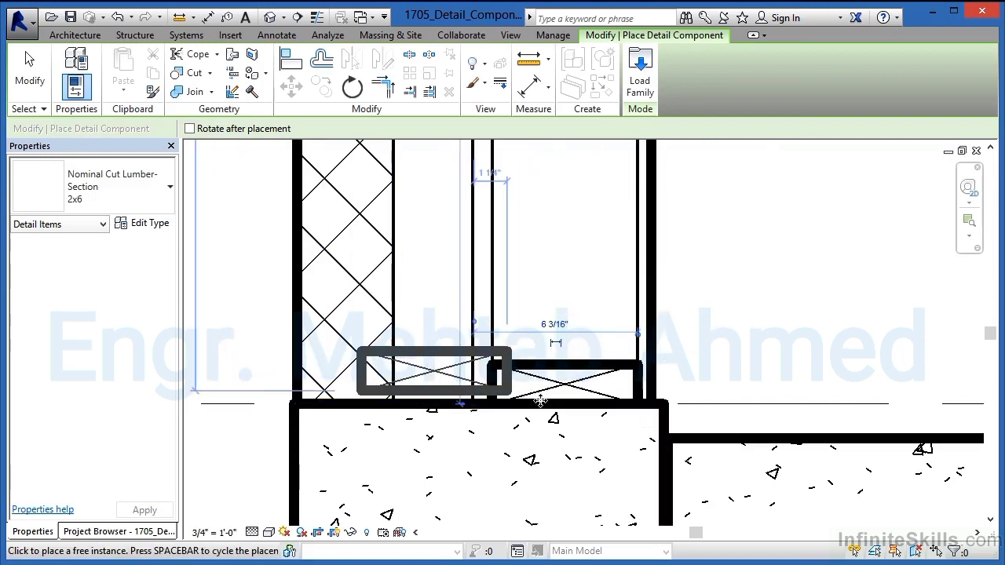
scroll(547, 471, "down", 1)
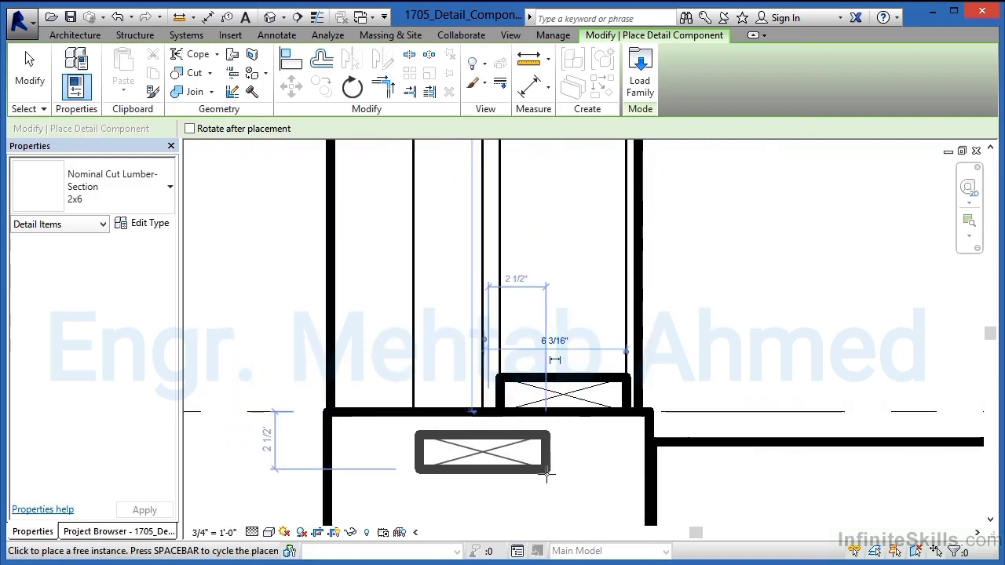
scroll(548, 471, "down", 5)
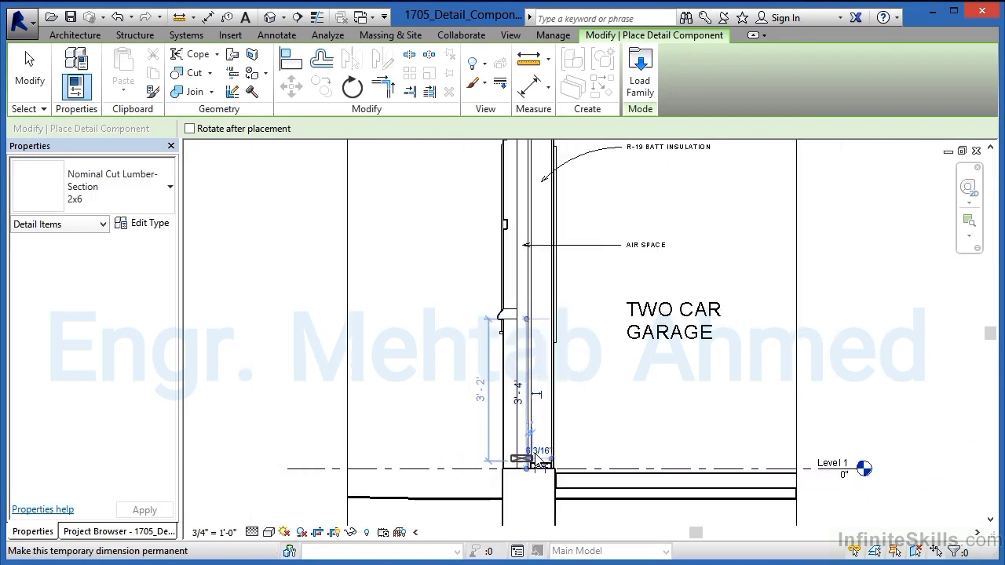
- Place two flat 2x6 lumber sections, stacked one below the other, at the top of the garage wall's stud cavity beneath the roof
scroll(499, 392, "down", 3)
scroll(515, 246, "up", 8)
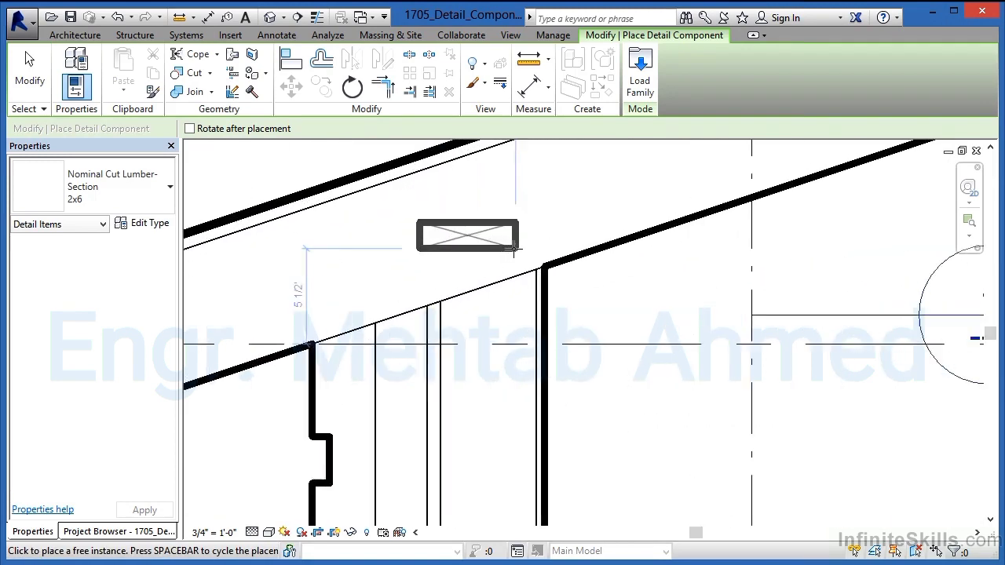
scroll(515, 249, "up", 1)
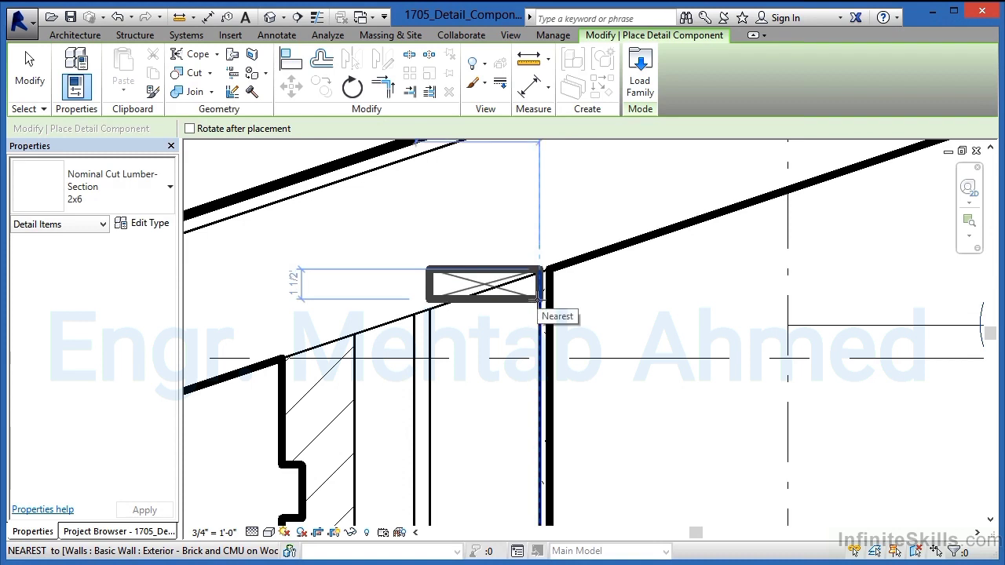
left_click(538, 299)
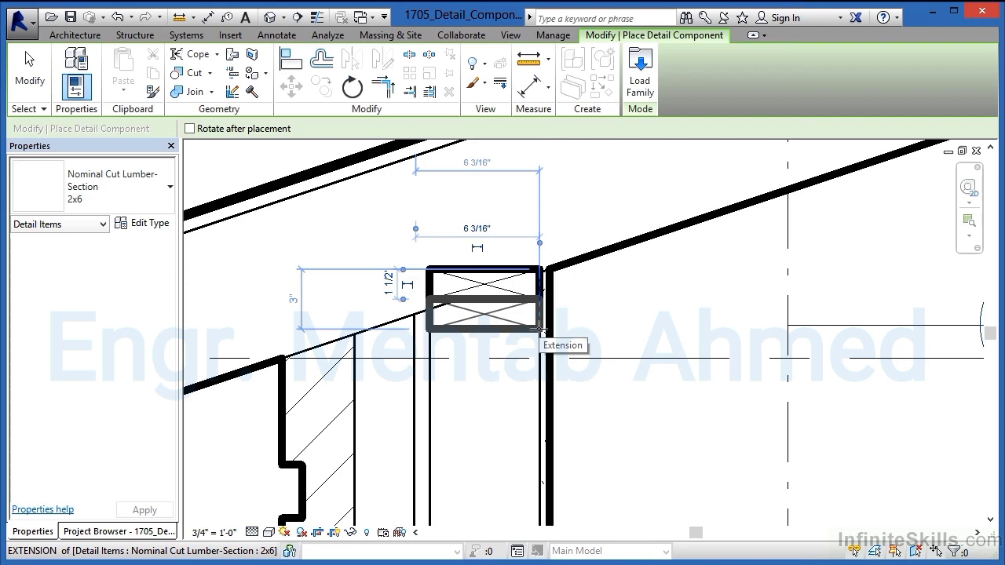
left_click(541, 330)
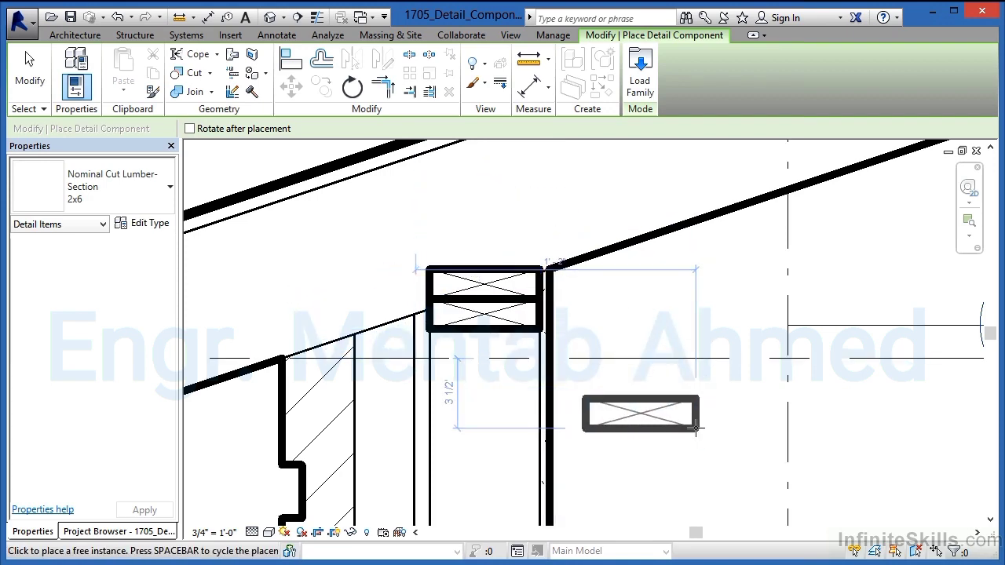
key("Escape")
key("Escape")
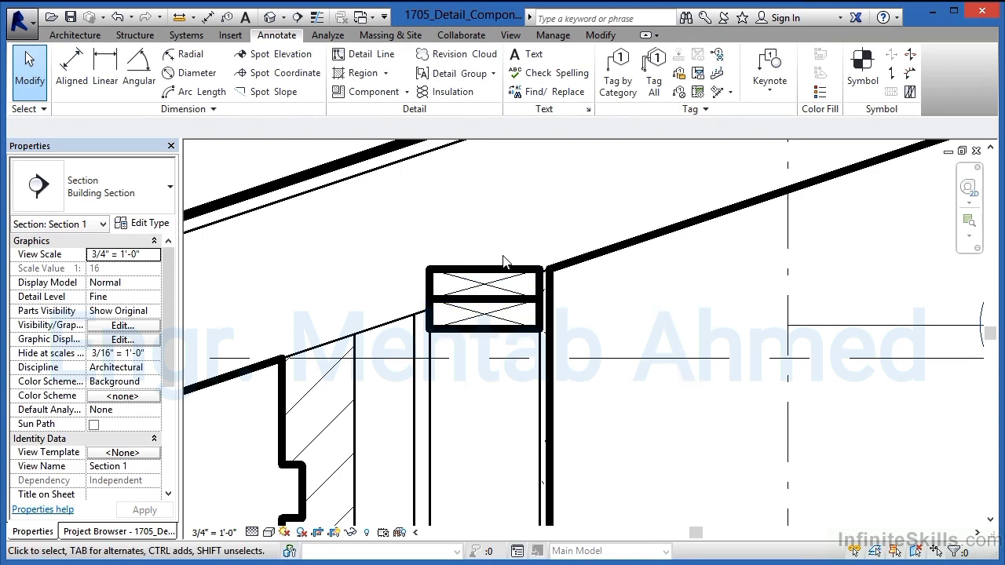
- Place a Brick repeating detail running about 1'-10" up from the sill along the brick layer's inner face, flipped into the brick
scroll(547, 251, "down", 8)
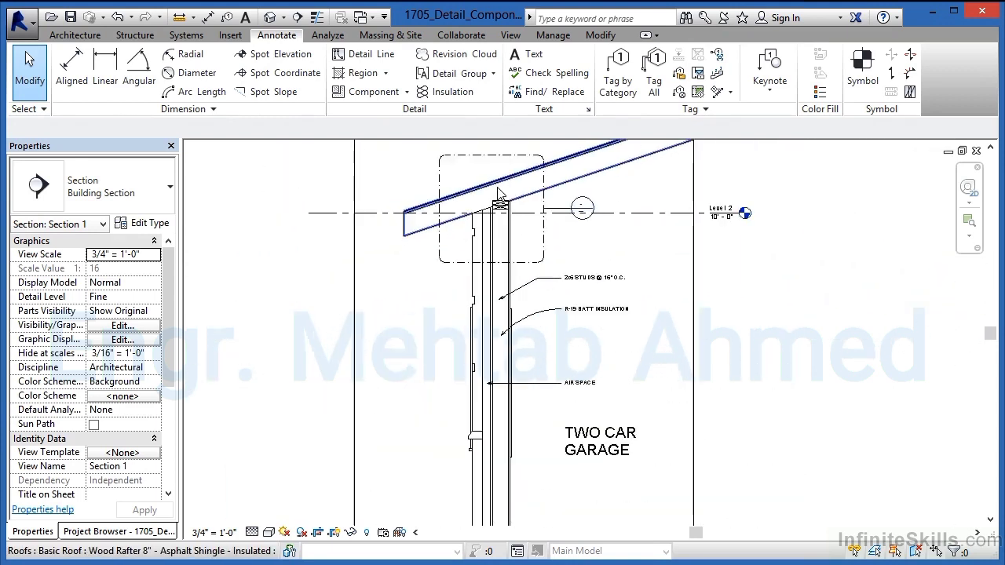
scroll(510, 424, "up", 5)
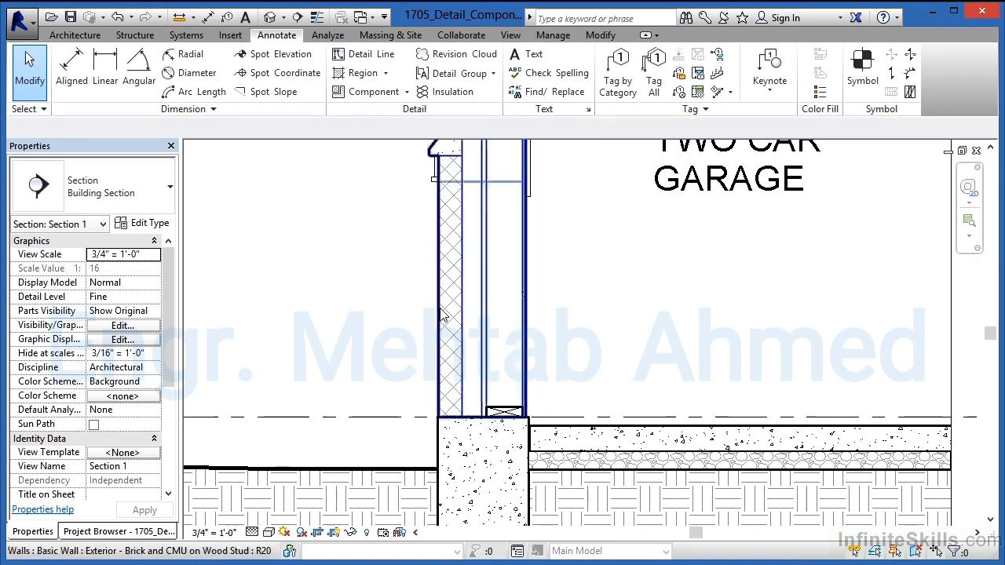
scroll(441, 440, "down", 2)
scroll(470, 343, "up", 4)
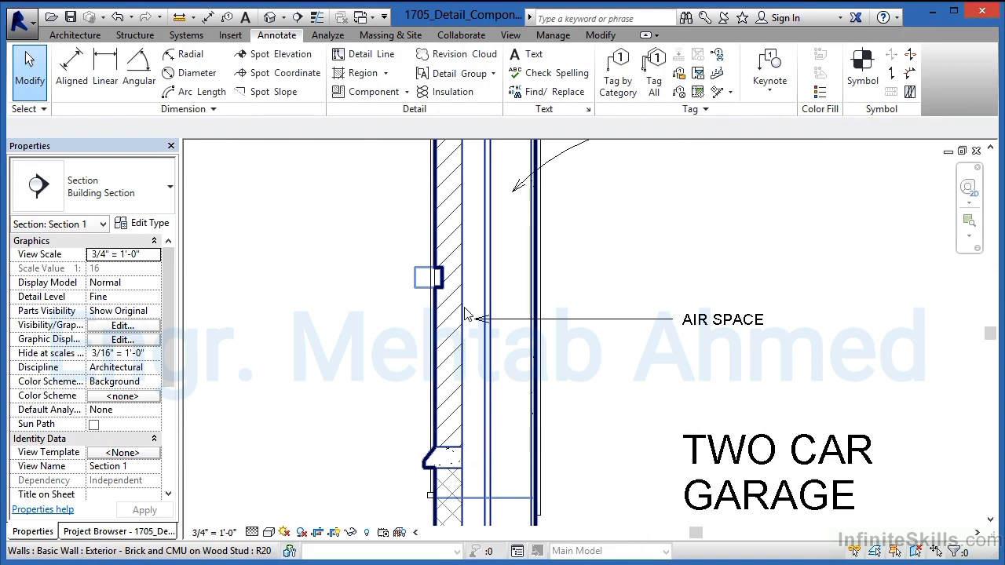
left_click(407, 92)
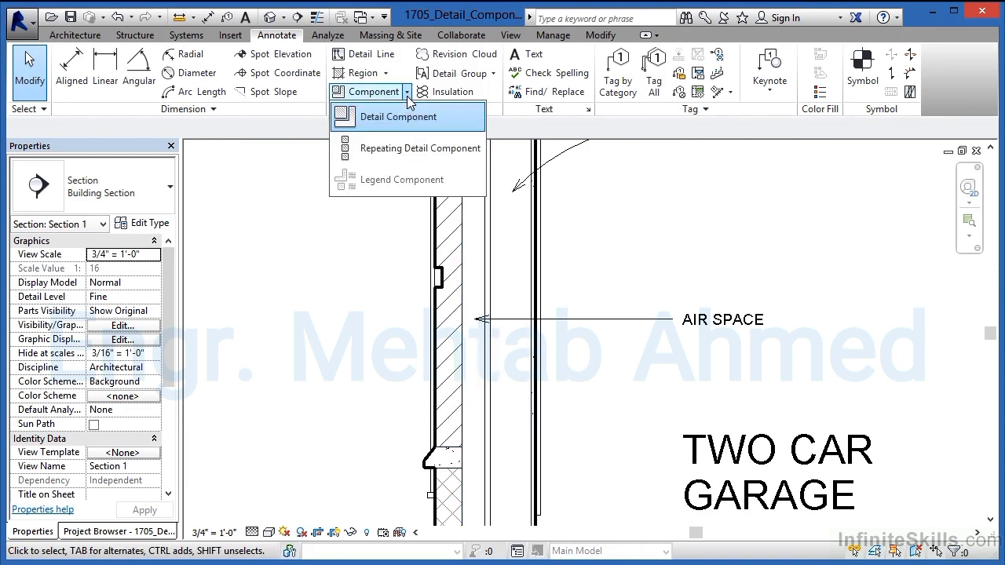
left_click(404, 149)
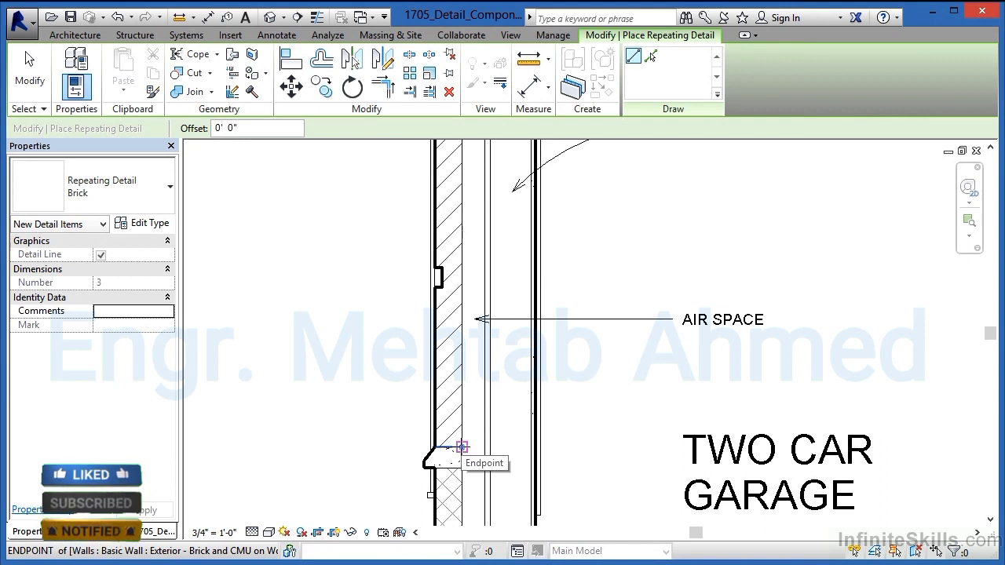
left_click(462, 447)
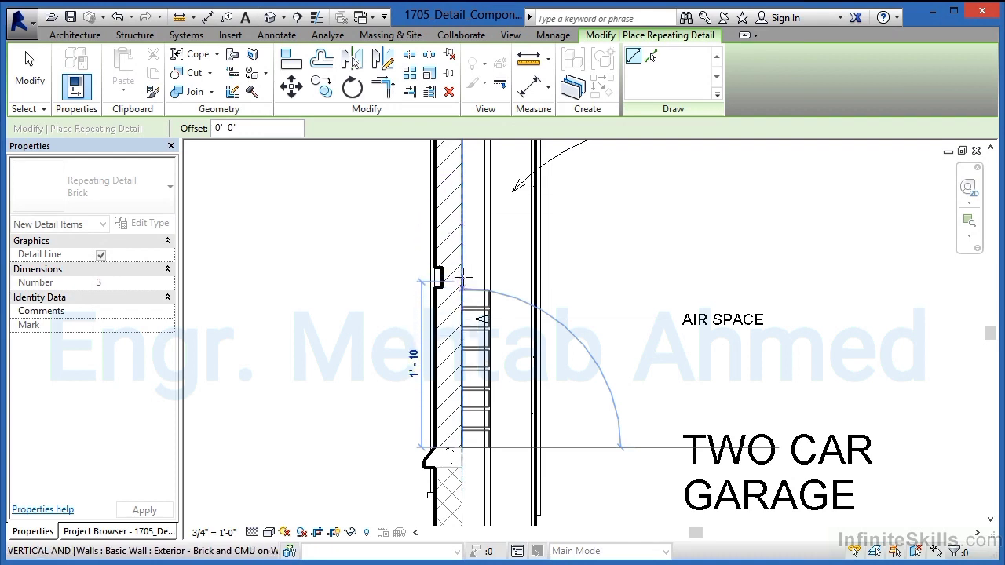
key("space")
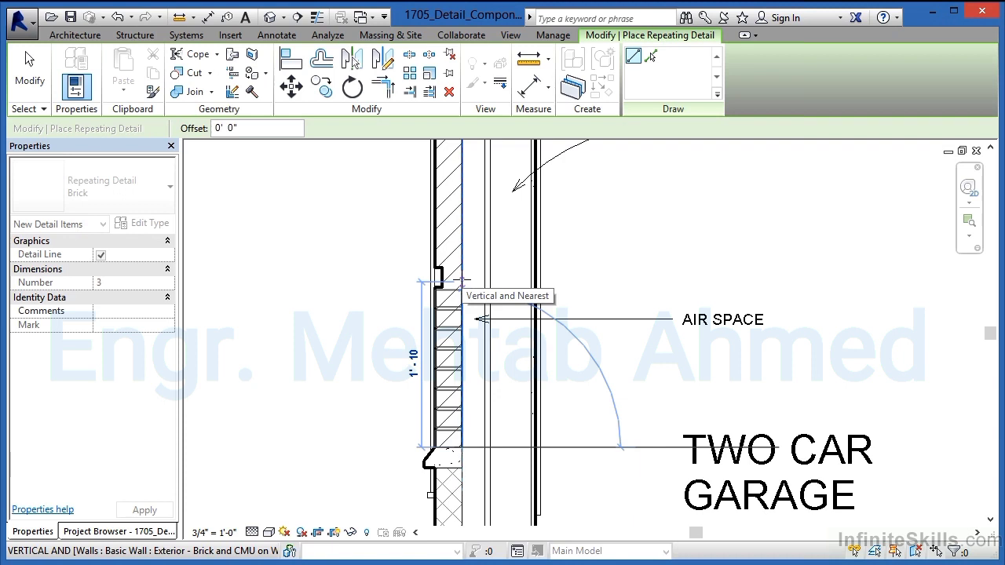
left_click(464, 280)
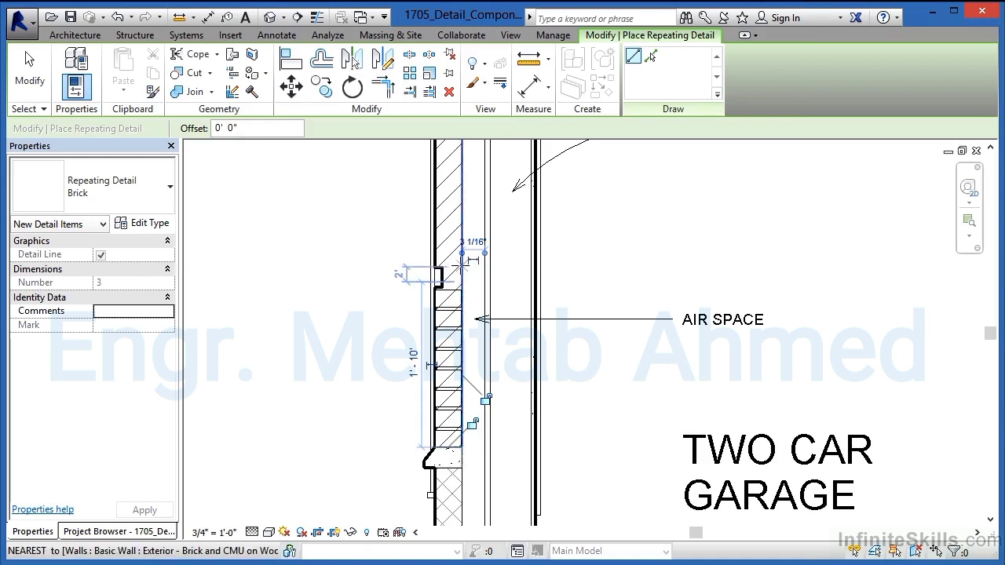
- Add a second Brick repeating detail in the brick layer, about 1'-10" tall, between the lower and upper notches in the exterior face
left_click(462, 267)
scroll(432, 408, "down", 2)
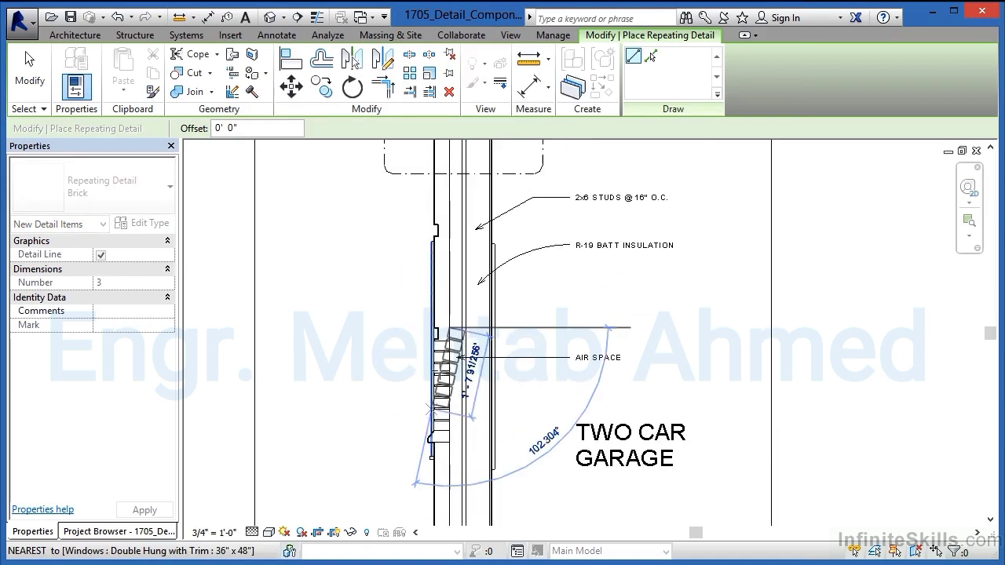
left_click(441, 235)
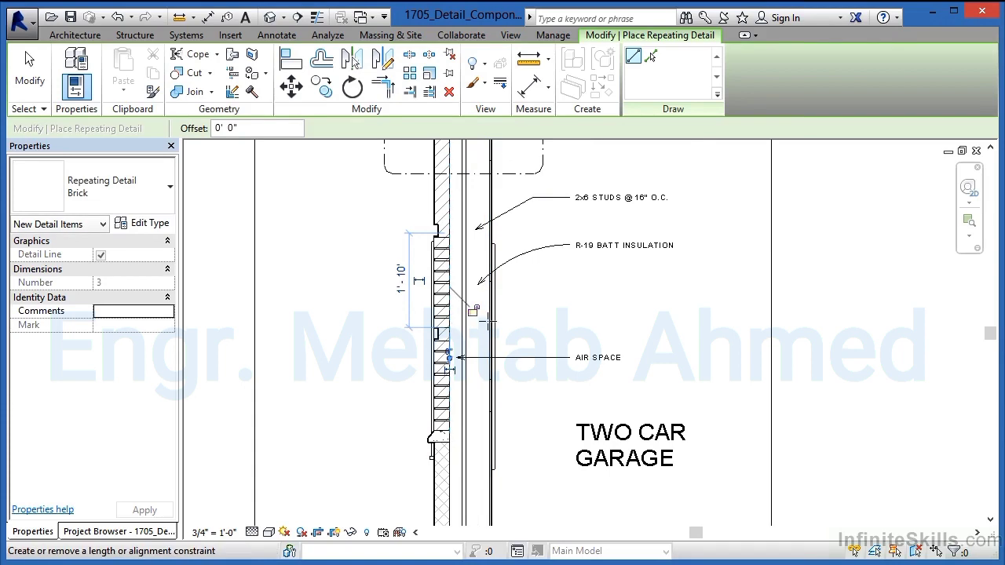
key("Escape")
key("Escape")
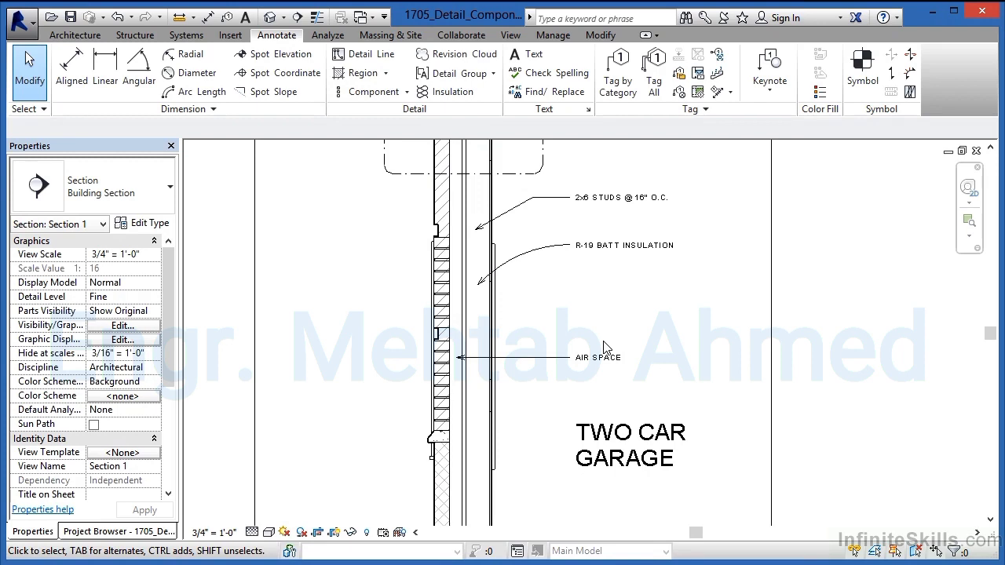
scroll(437, 278, "down", 2)
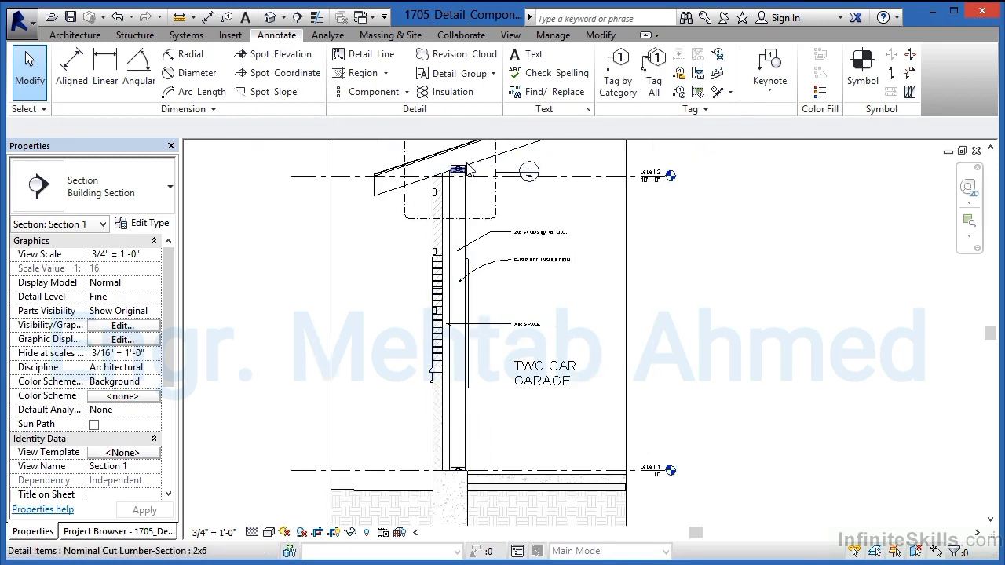
scroll(469, 169, "up", 3)
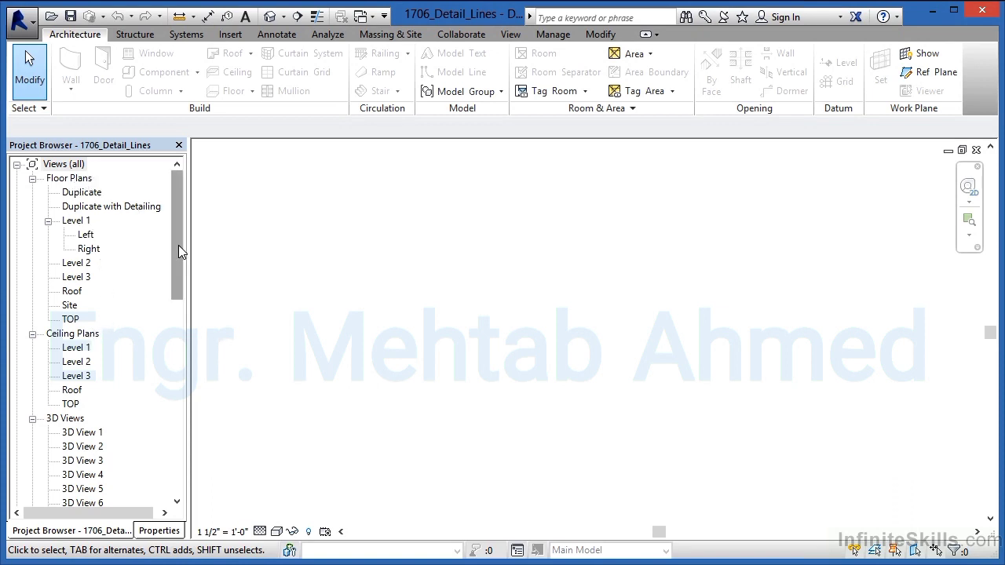
- Open the Detail Lines drafting view in the 1706_Detail_Lines project
left_click_drag(179, 251, 180, 327)
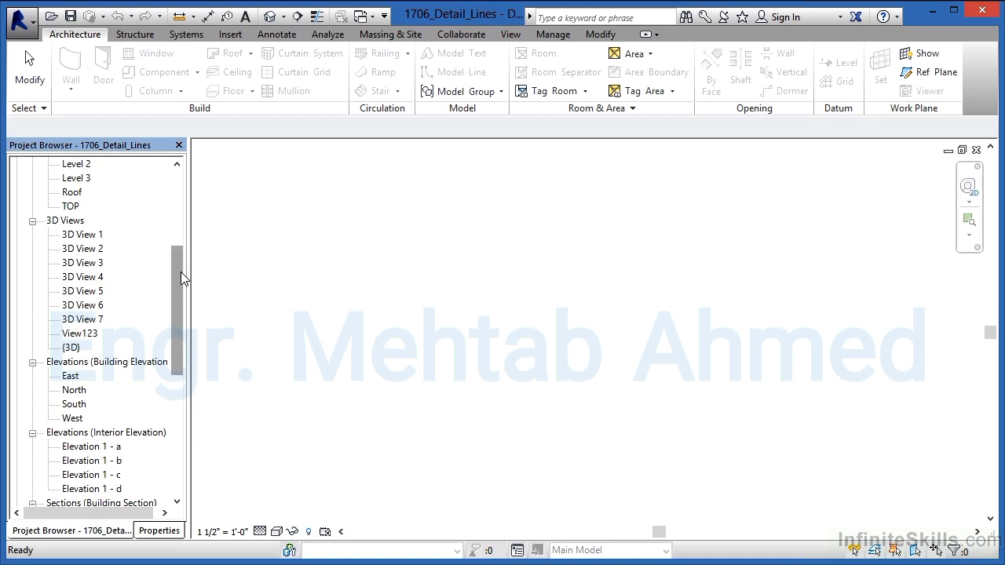
left_click_drag(180, 272, 178, 391)
left_click(32, 320)
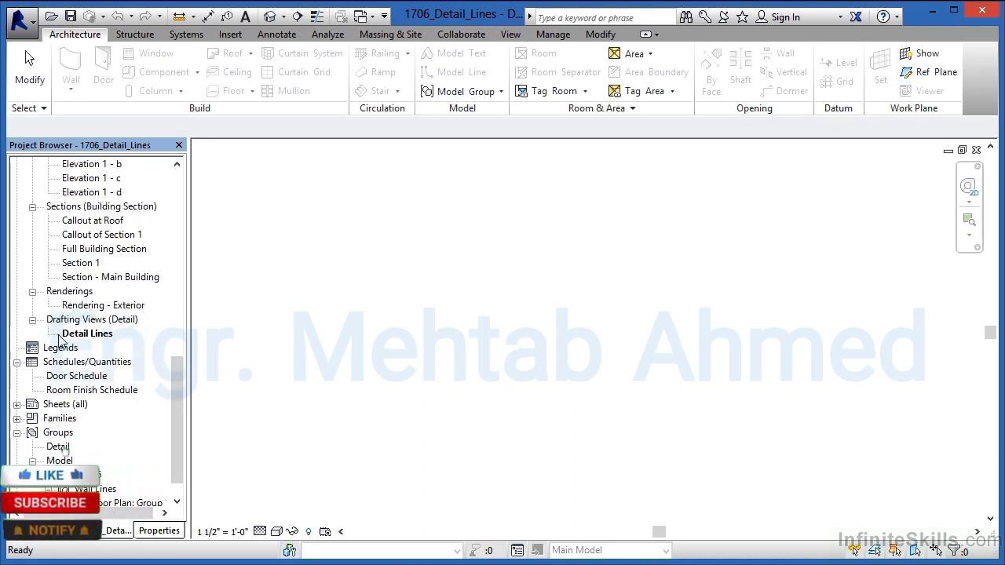
left_click(79, 335)
double_click(78, 336)
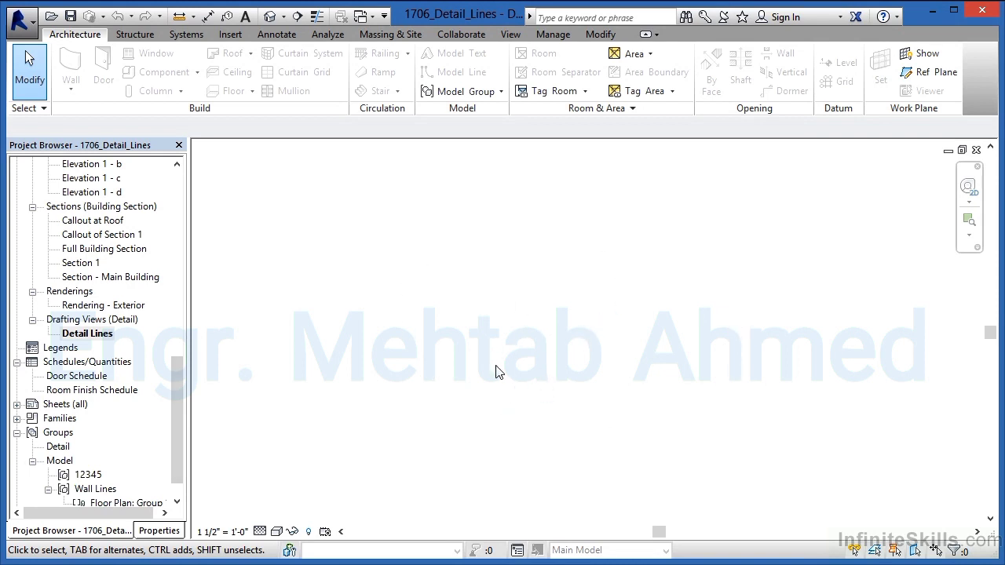
- Draw a chain of Thin Lines detail lines about 16'-0" across and 6'-6" down, returning beneath in a stepped outline left open
left_click(289, 35)
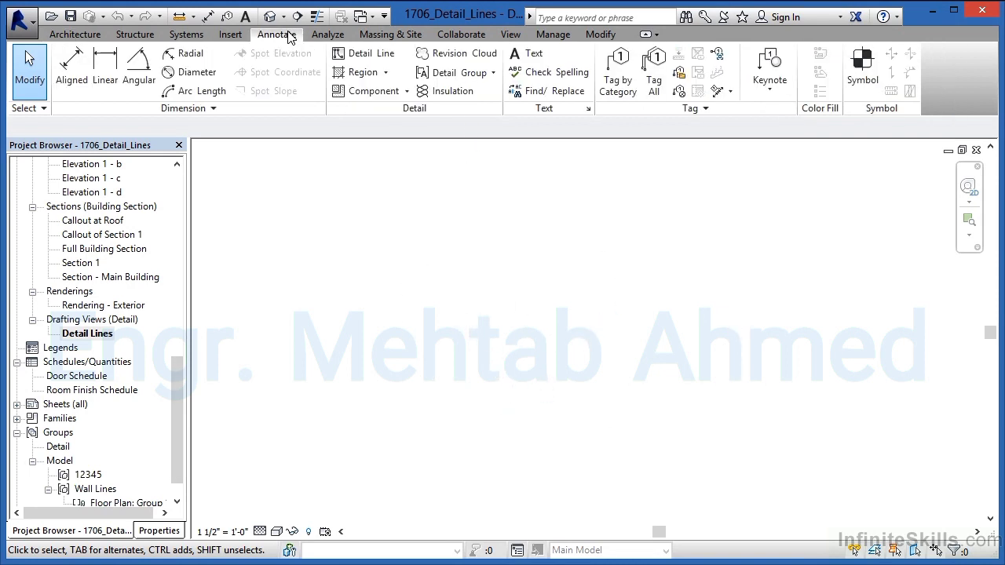
left_click(373, 63)
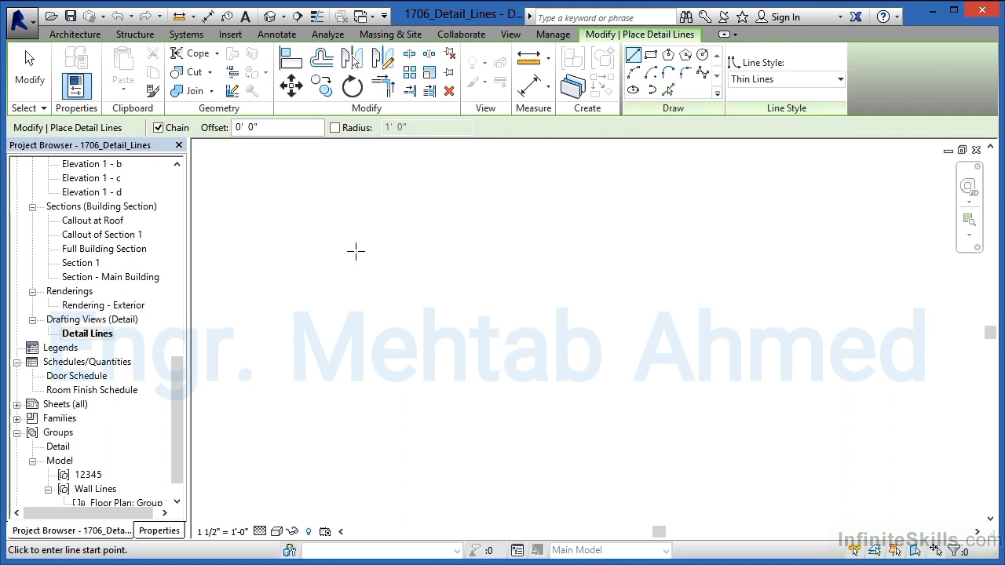
left_click(363, 254)
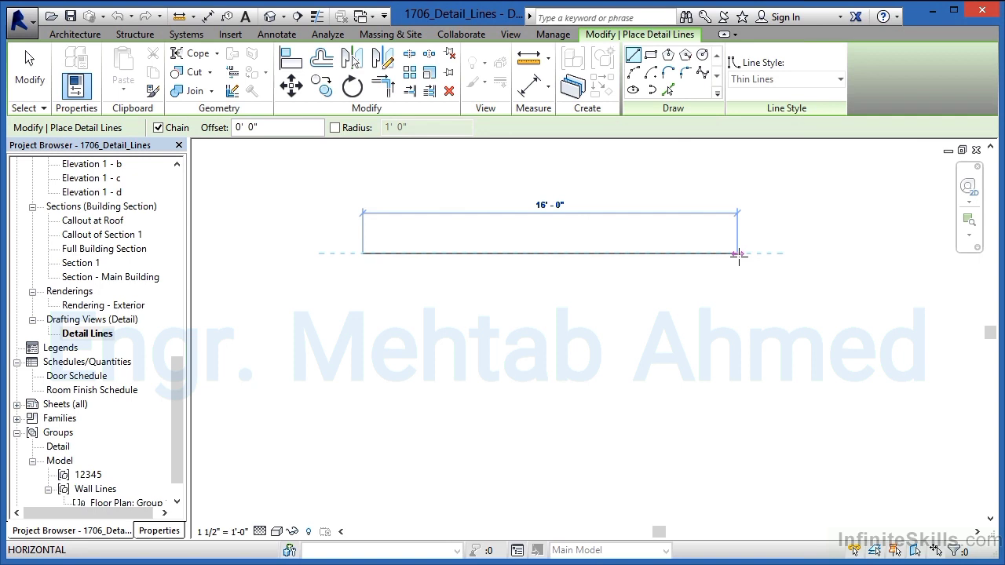
left_click(738, 254)
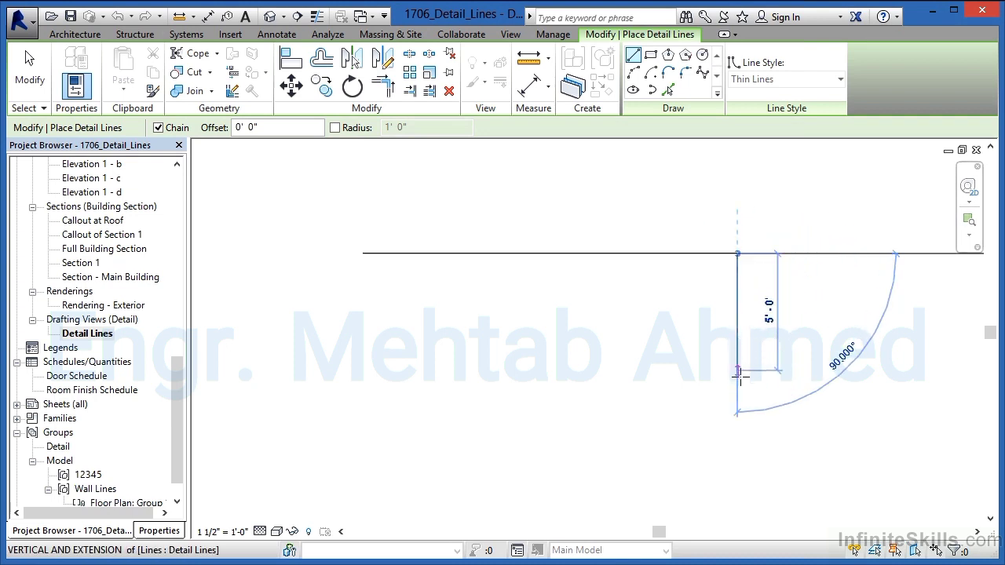
left_click(738, 406)
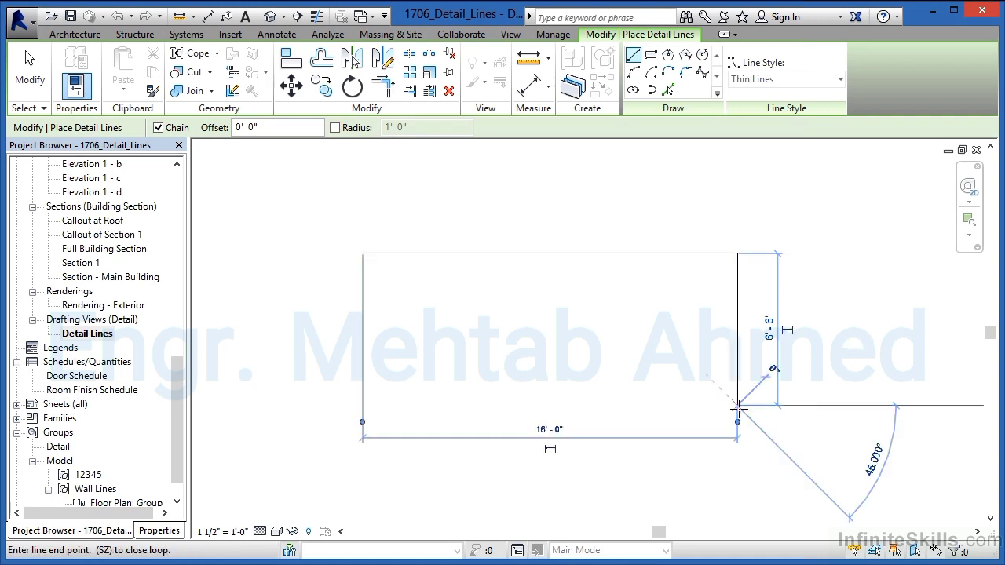
left_click(562, 406)
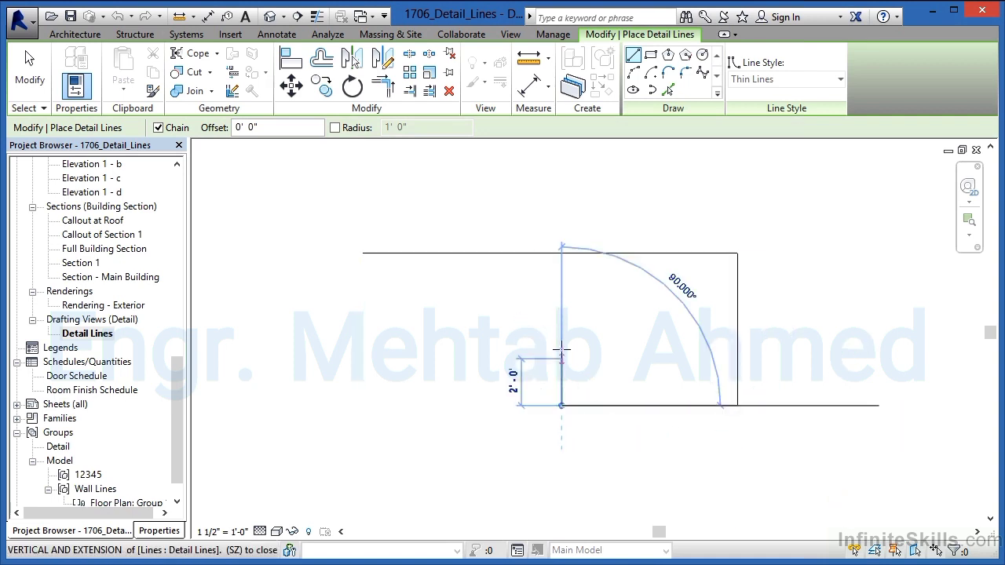
left_click(562, 336)
left_click(480, 337)
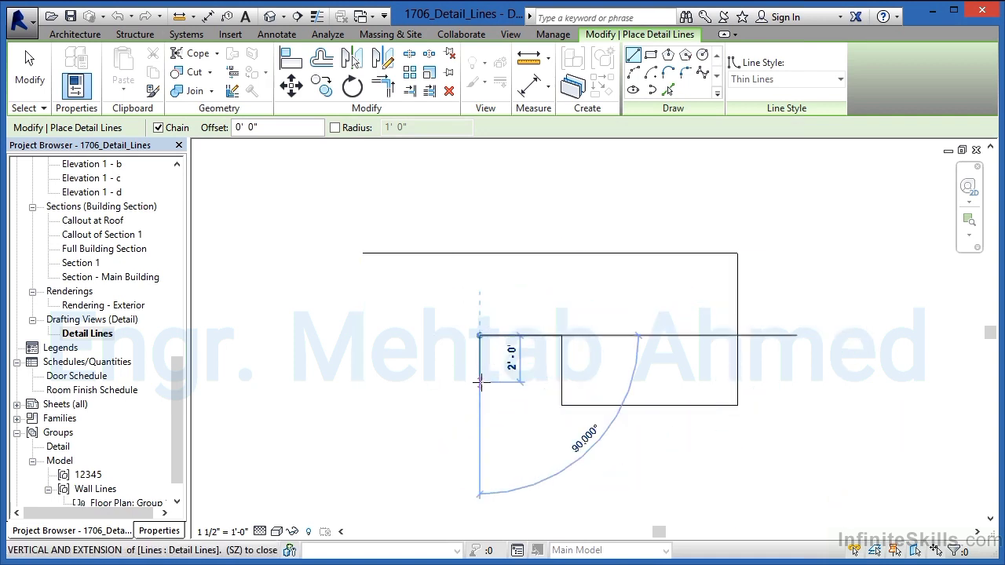
left_click(480, 382)
left_click(421, 382)
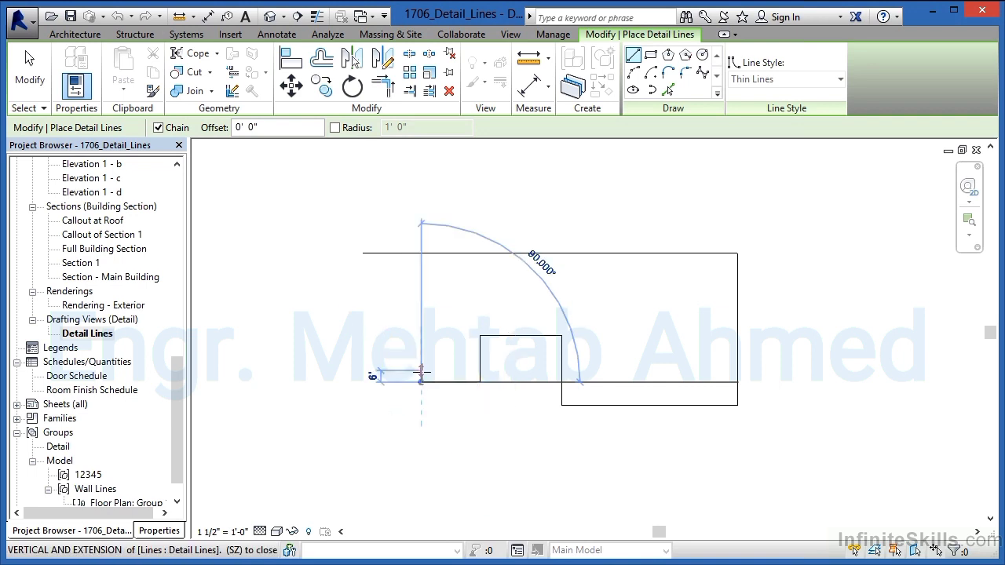
key("Escape")
key("Escape")
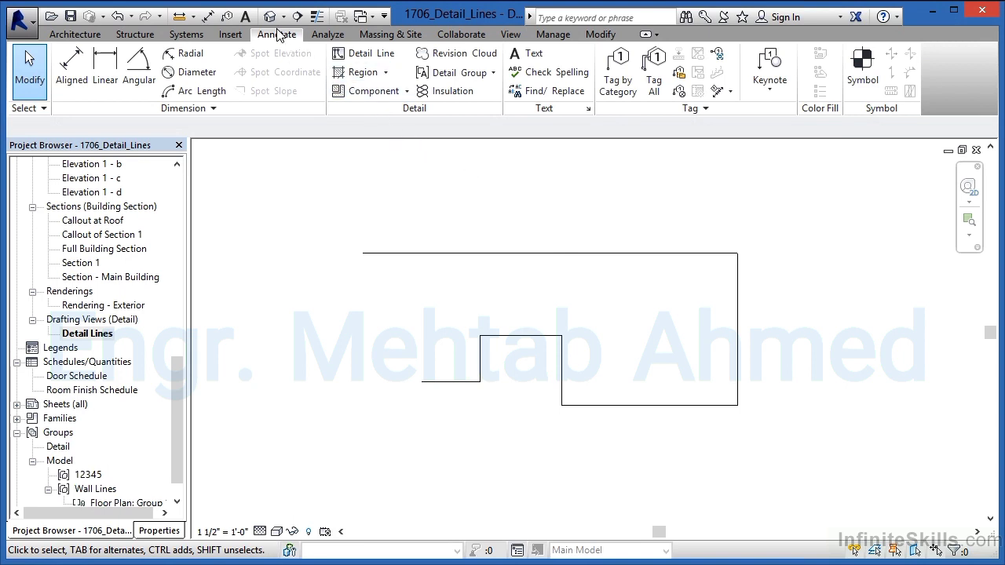
- Draw three separate unchained vertical Thin Lines detail lines, each about 5'-6" tall and spaced 1'-6" apart, left of the stepped outline
left_click(366, 53)
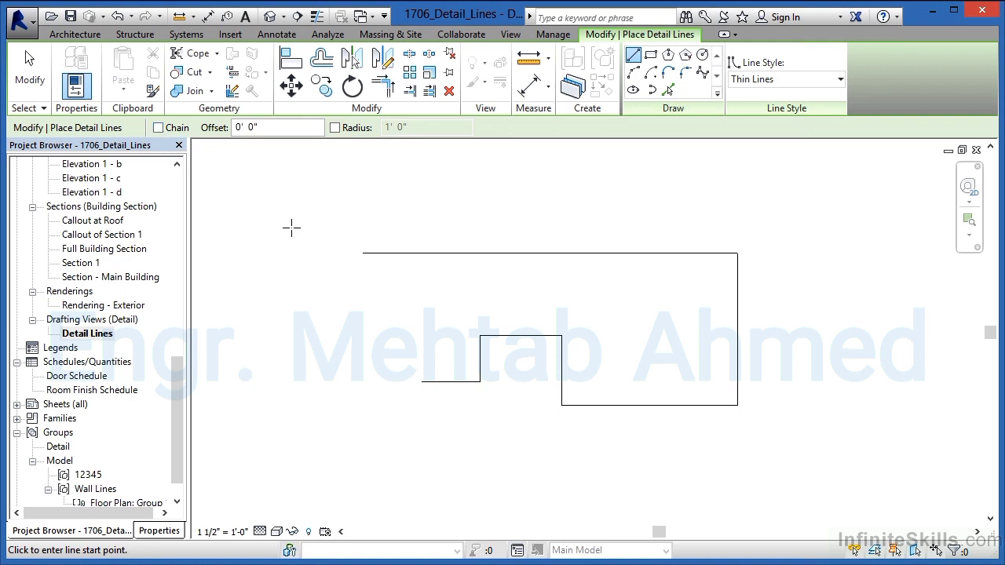
left_click(282, 254)
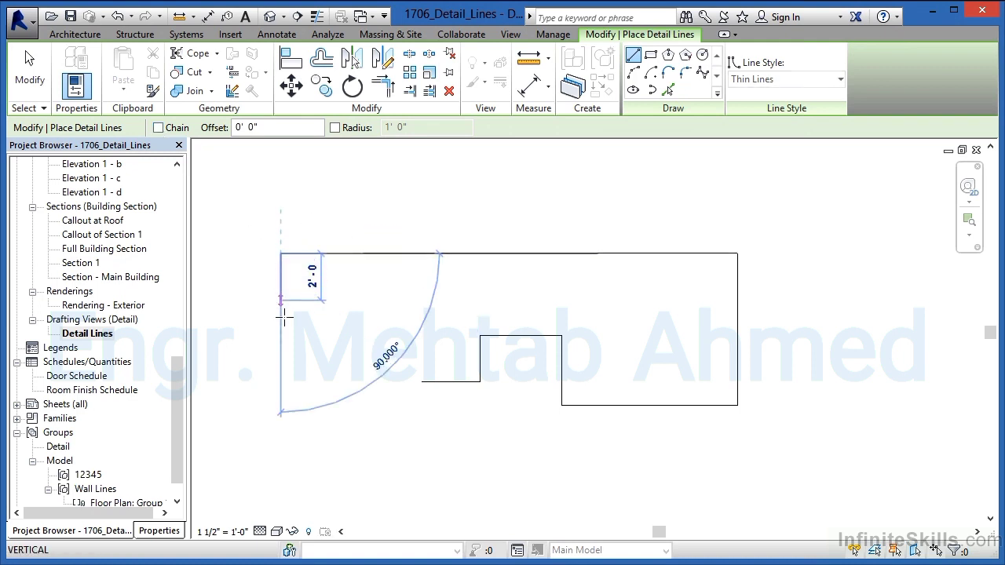
left_click(282, 384)
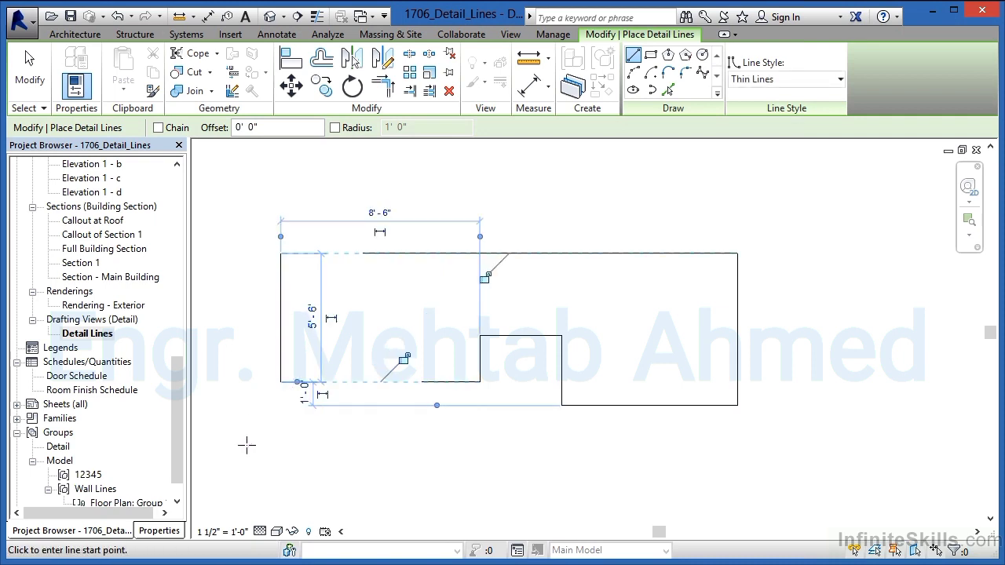
left_click(241, 254)
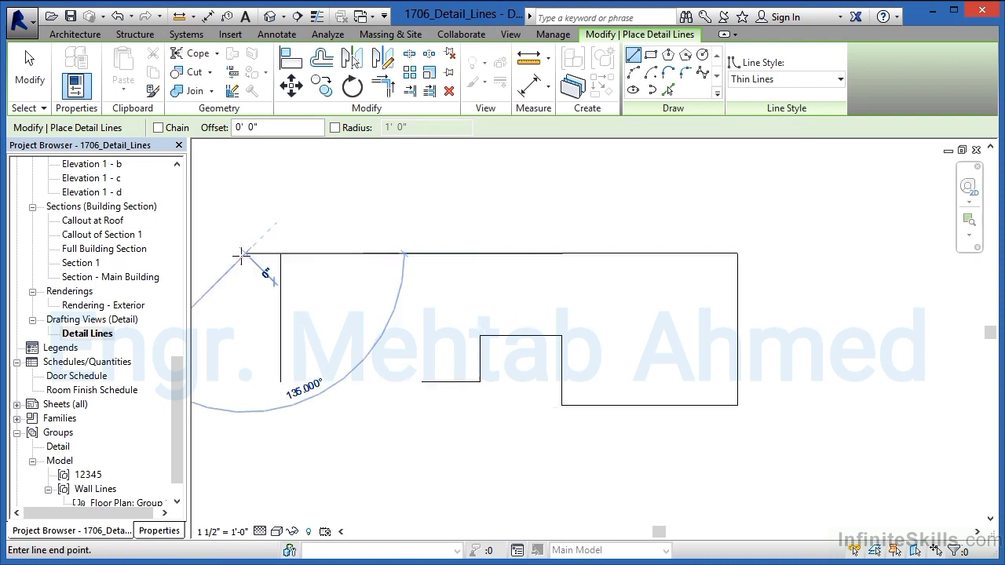
left_click(247, 382)
left_click(319, 254)
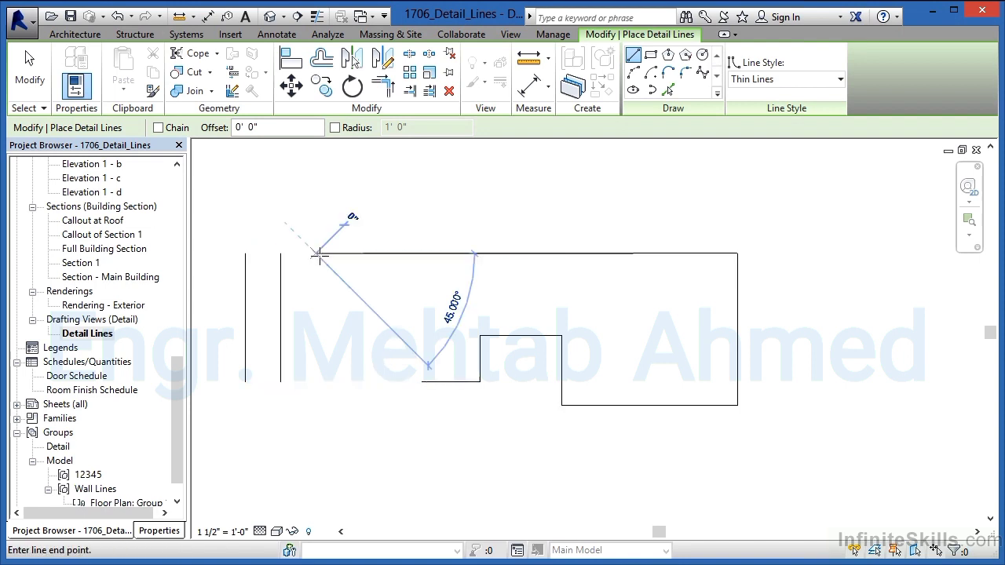
left_click(316, 381)
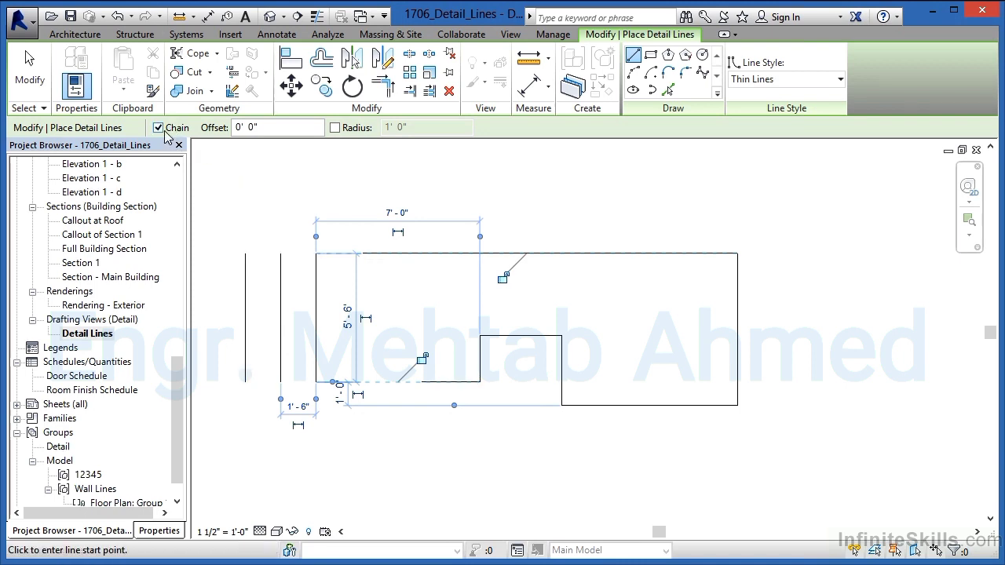
- Turn on chaining and draw a short three-segment stepped detail line running right, down and right above the outline's upper-right corner
left_click(747, 198)
left_click(747, 233)
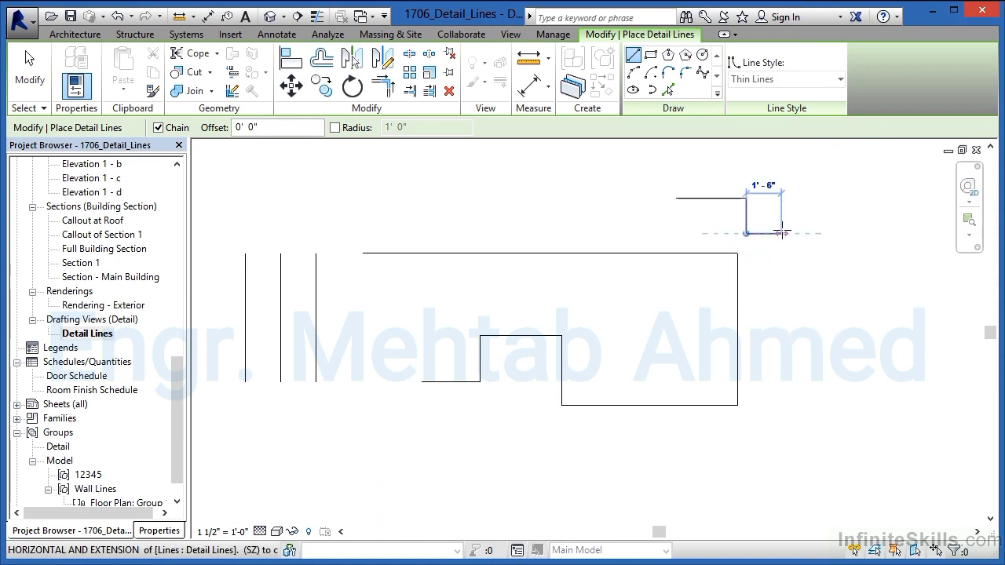
left_click(795, 233)
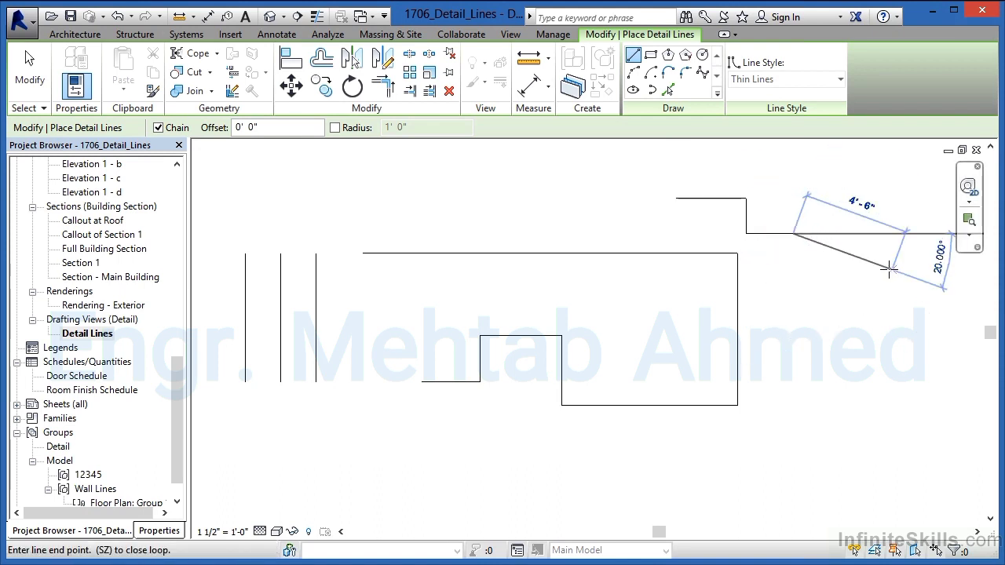
key("Escape")
key("Escape")
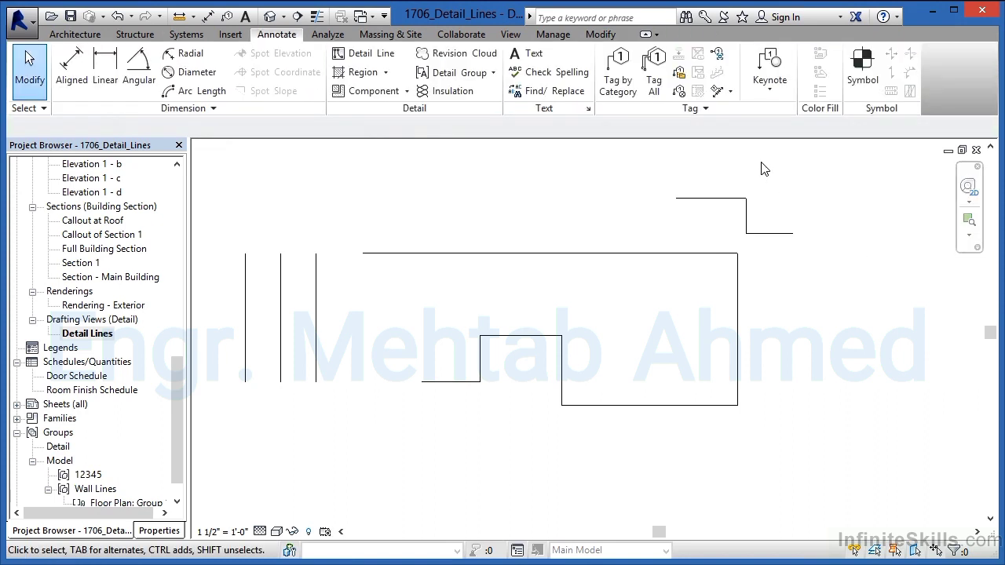
- Draw a rectangle of detail lines about 6'-0" wide and 4'-6" high to the right of the stepped outline
left_click(364, 53)
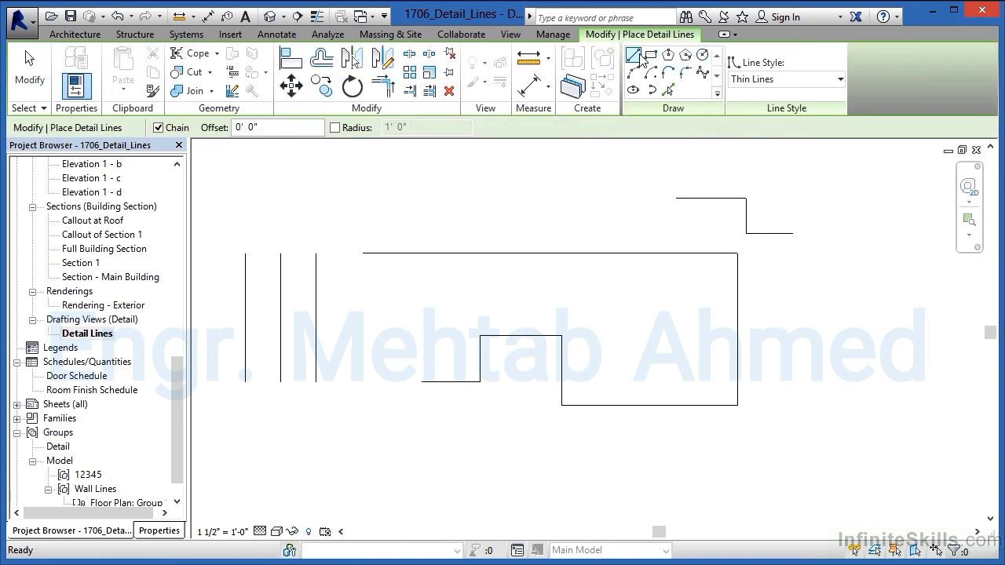
left_click(651, 56)
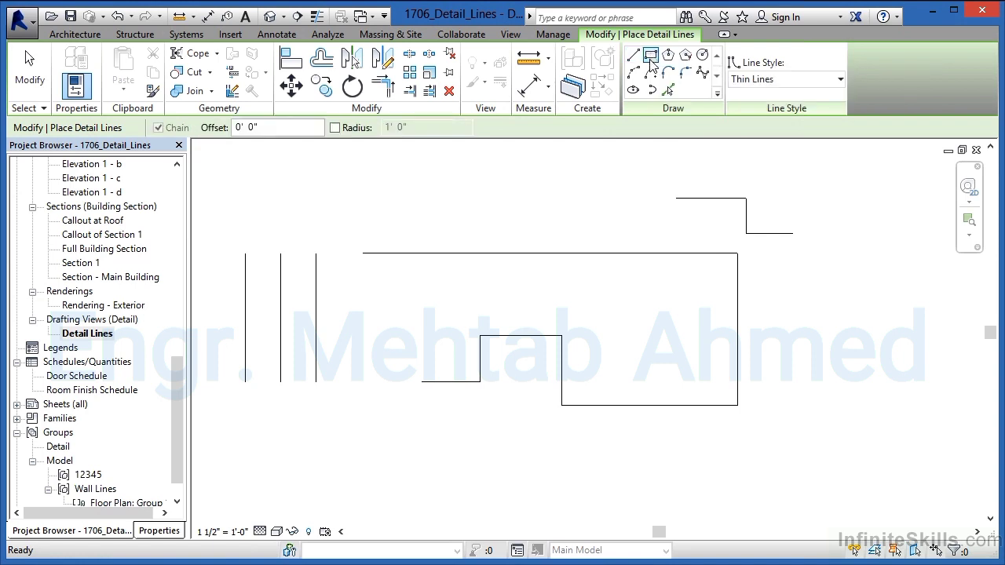
left_click(769, 283)
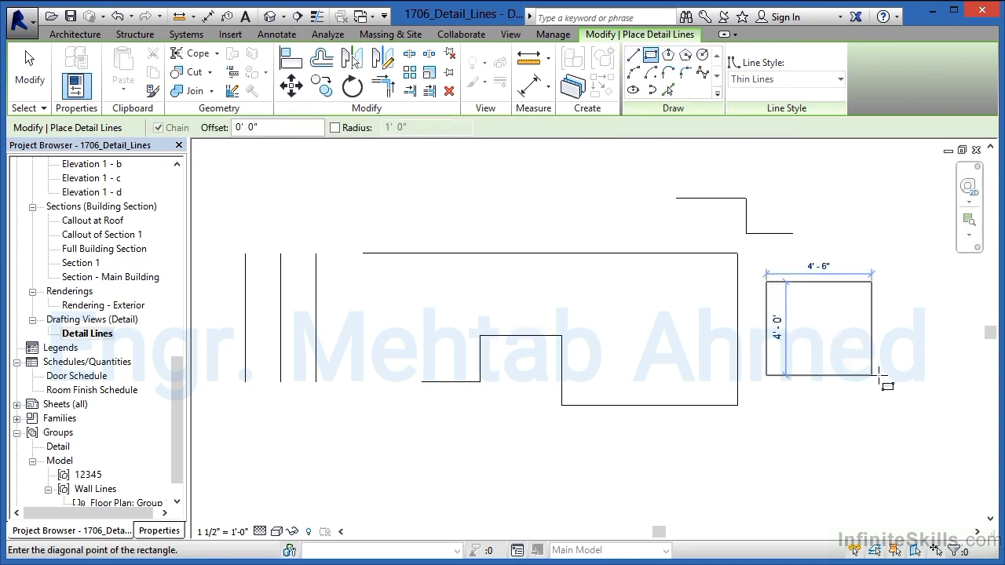
left_click(908, 387)
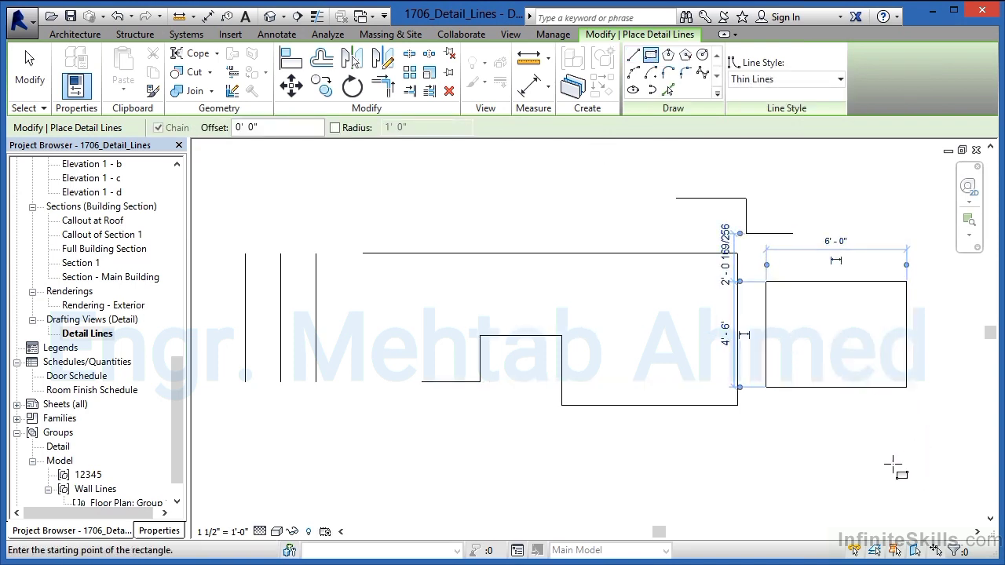
- Draw an eight-sided inscribed polygon with a radius of about 2'-0" above the outline's long horizontal line
left_click(669, 56)
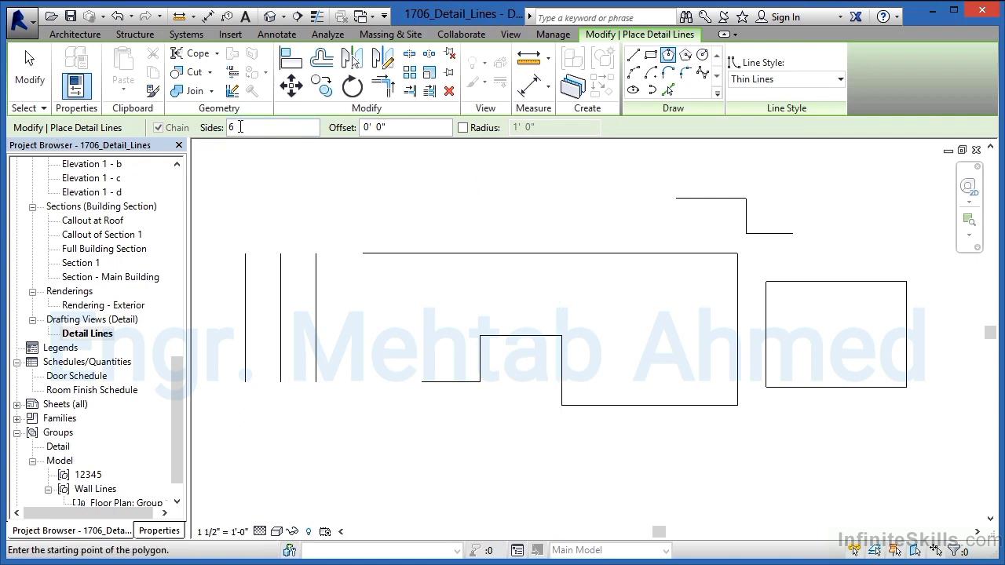
left_click_drag(240, 127, 226, 127)
left_click(444, 198)
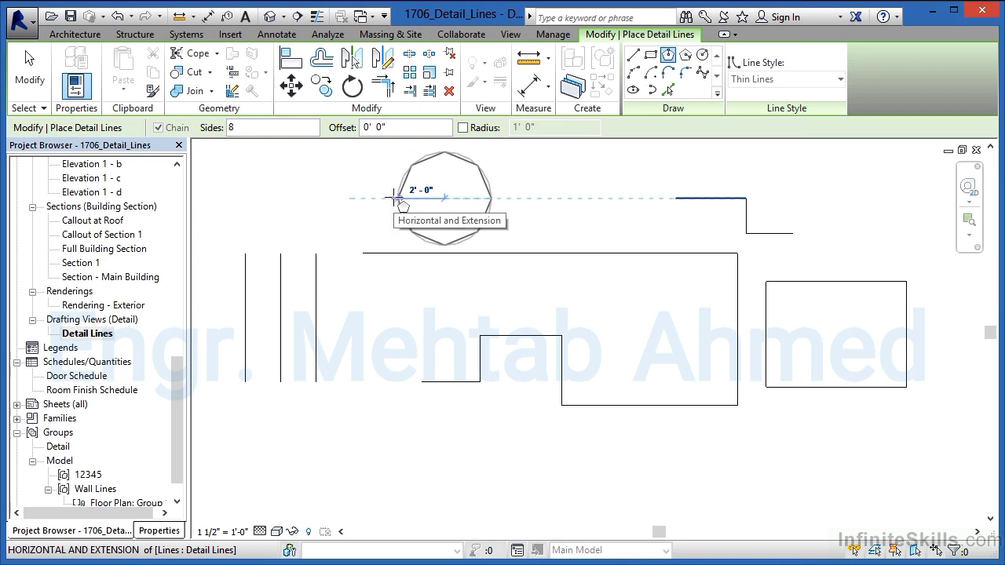
left_click(393, 198)
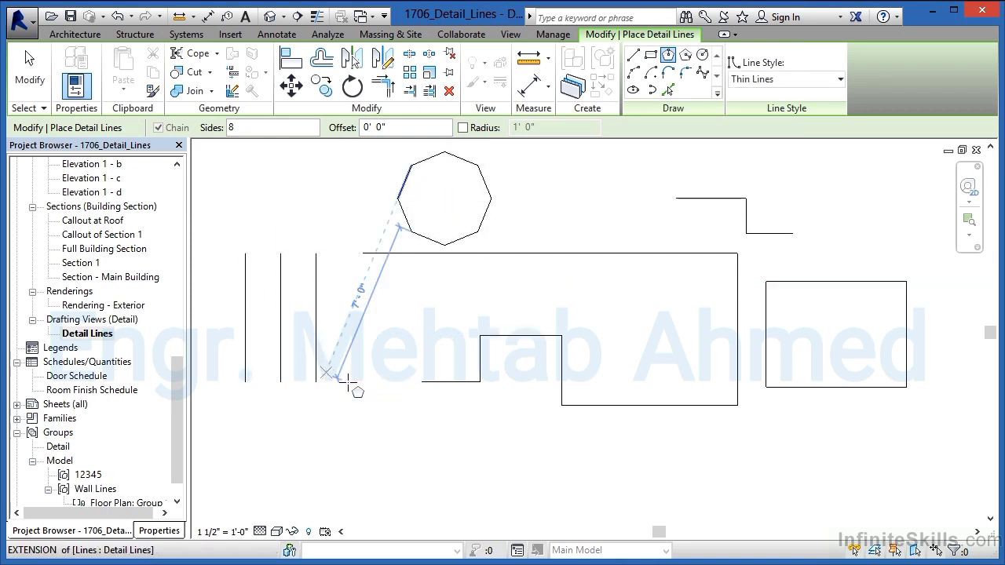
- Draw a detail-line circle with a radius of about 2'-0" inside the right part of the stepped outline
left_click(703, 54)
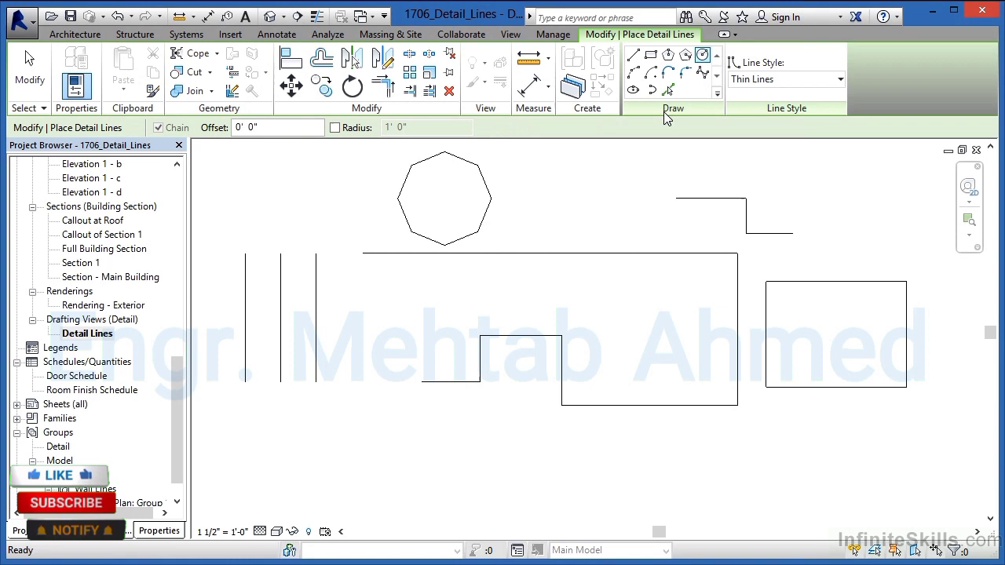
left_click(637, 326)
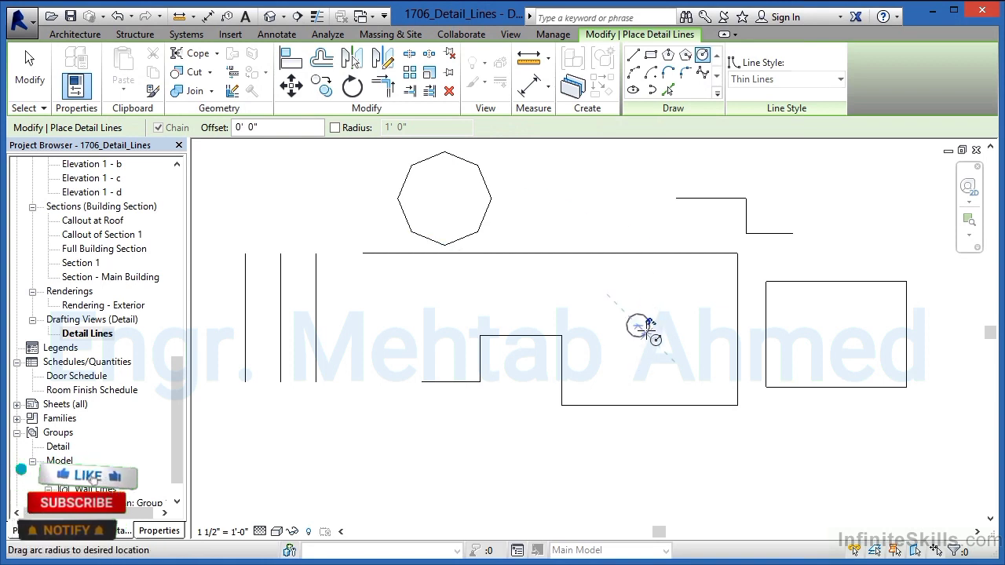
left_click(693, 337)
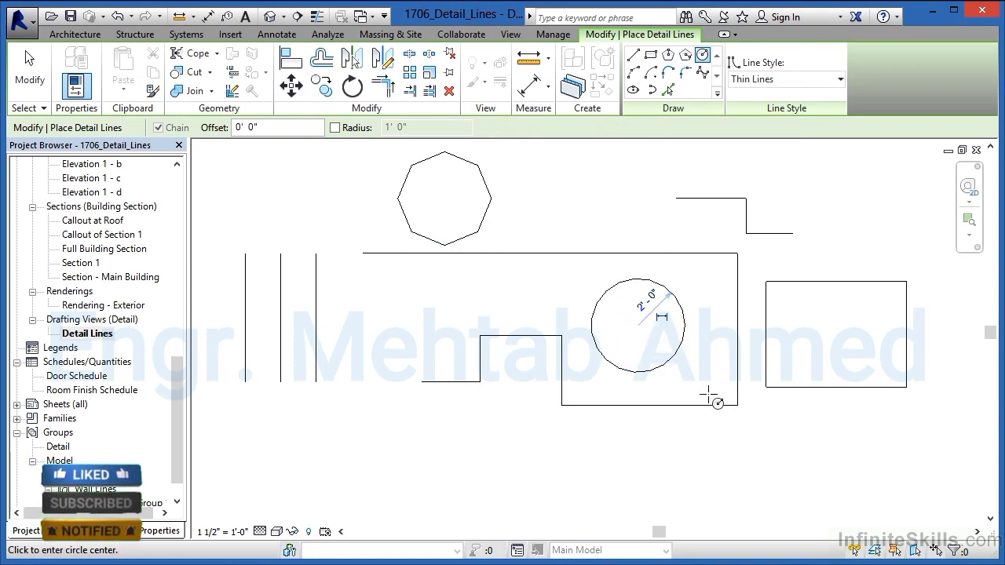
- Draw a start-end-radius arc between the octagon and the short stepped line, rising rightward and bulging upward
left_click(633, 71)
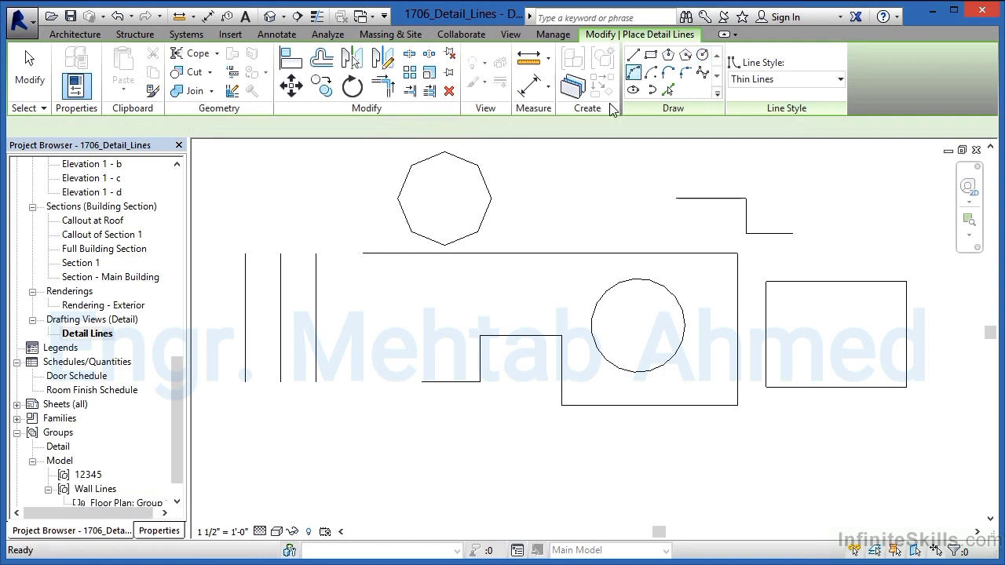
left_click(542, 198)
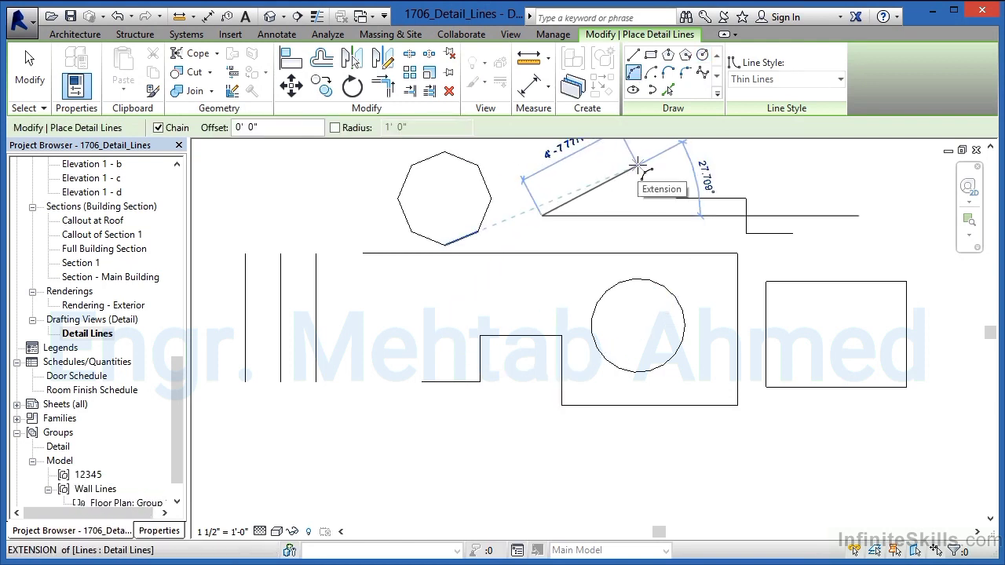
left_click(641, 158)
left_click(602, 168)
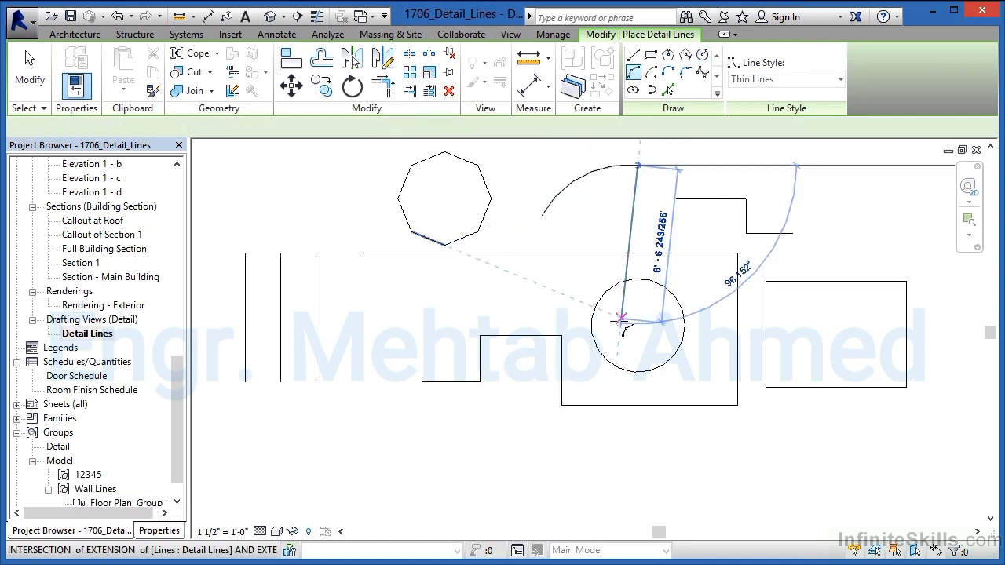
- Draw an ellipse below the outline's open lower end, with half-axes of about 2'-6" horizontally and 2'-0" vertically
left_click(633, 89)
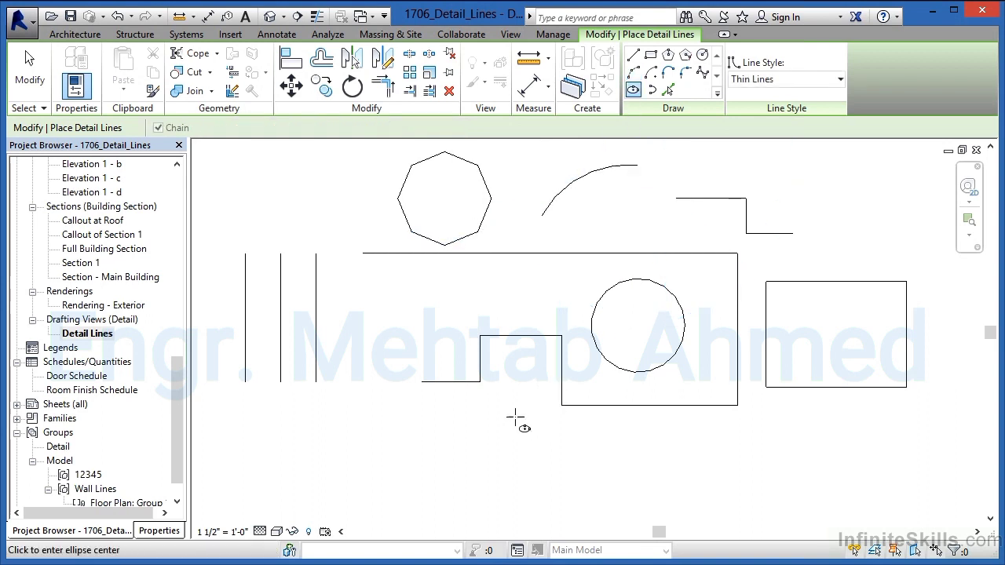
left_click(421, 452)
left_click(479, 453)
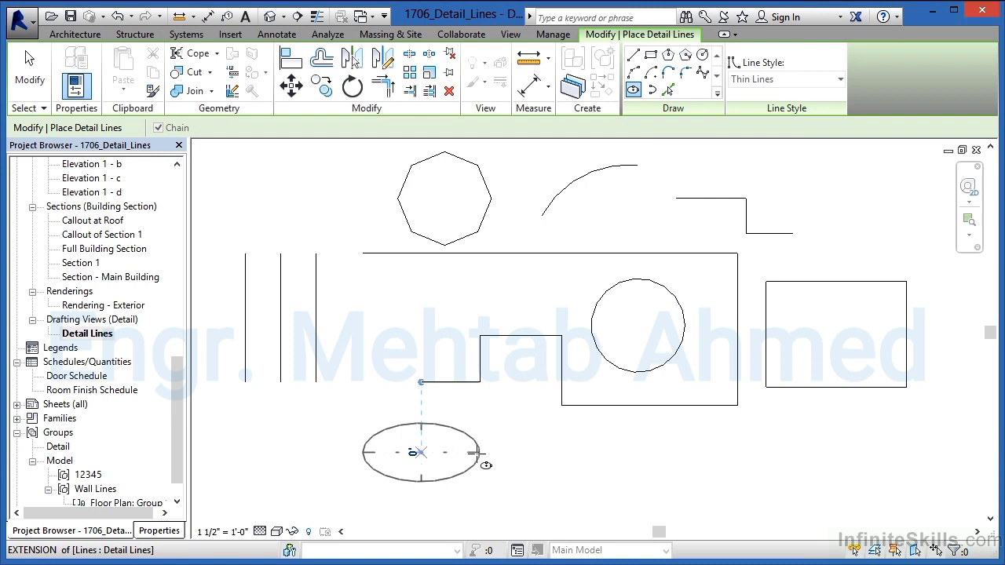
left_click(422, 406)
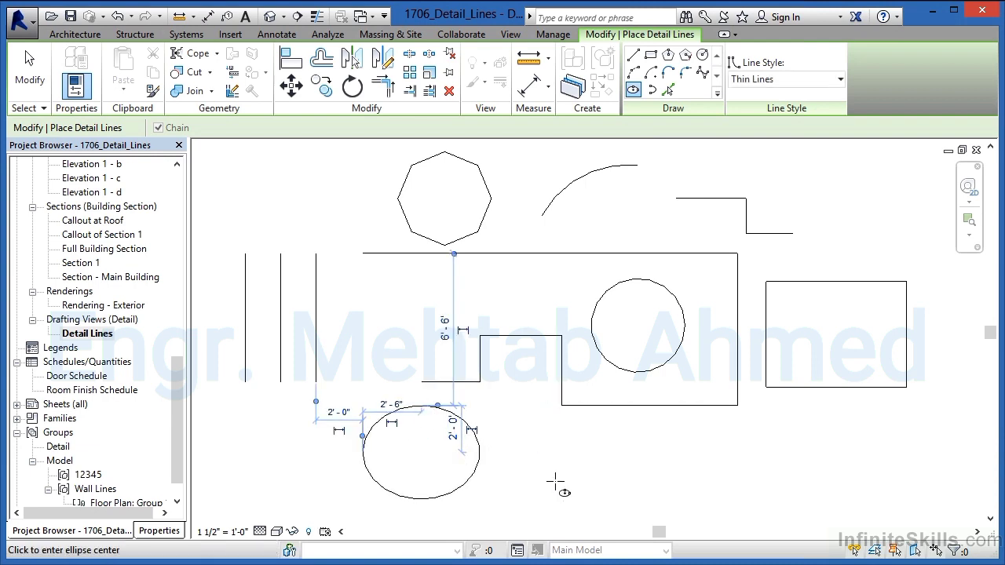
- Draw chained detail lines below the outline, exactly 7' long horizontally to the right and 1'6" straight down
left_click(634, 56)
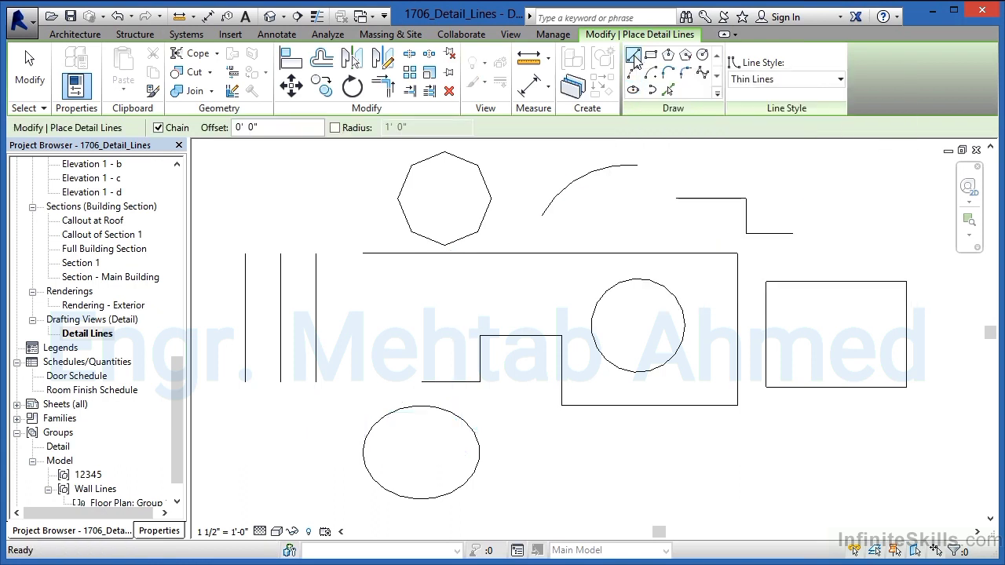
key("Escape")
left_click(561, 464)
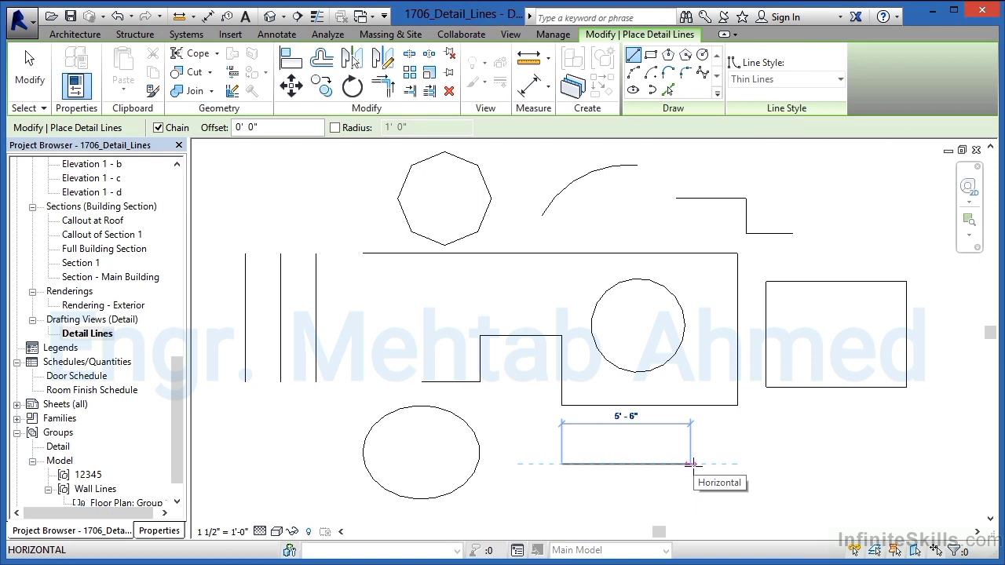
type("7")
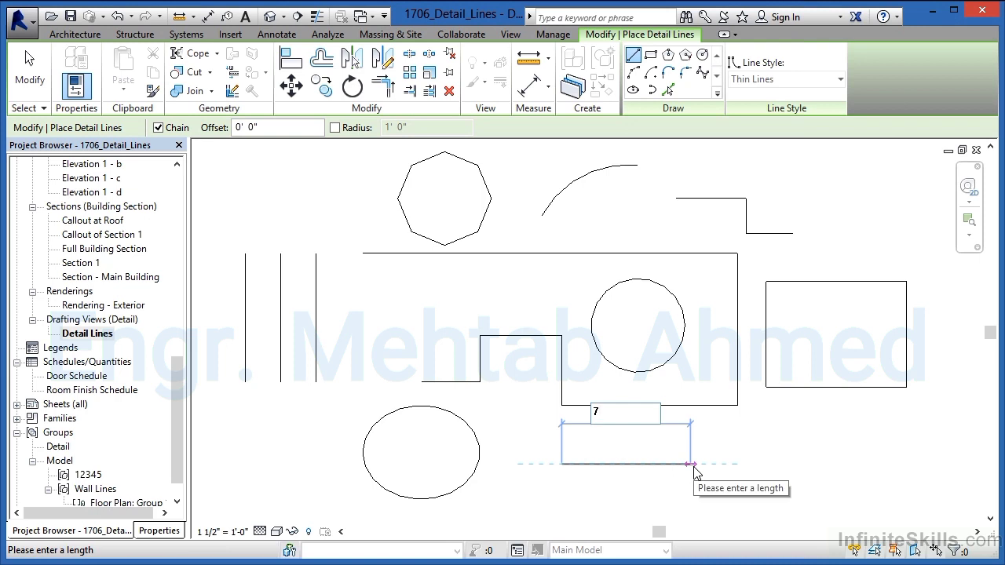
key("Return")
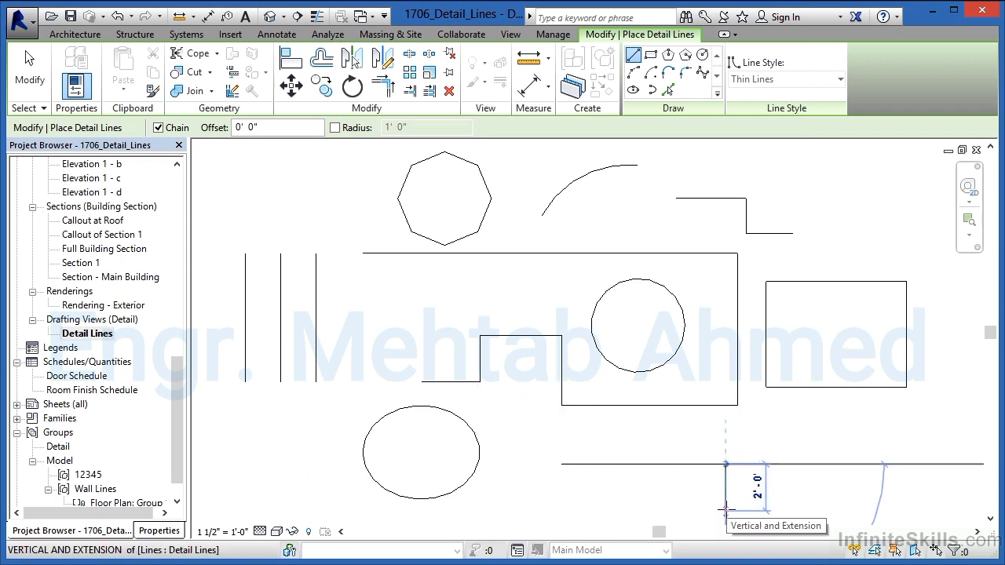
type("1'6")
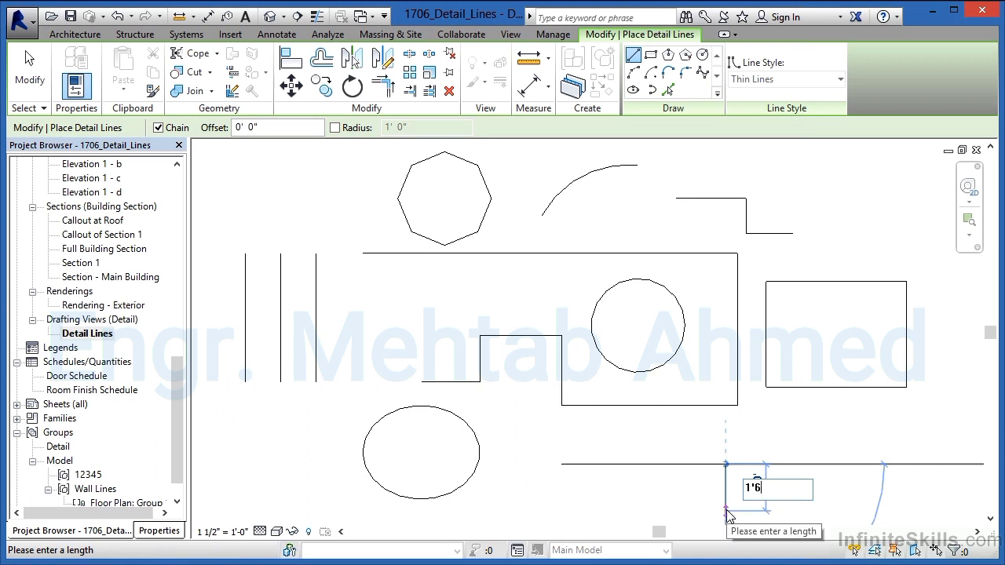
key("Return")
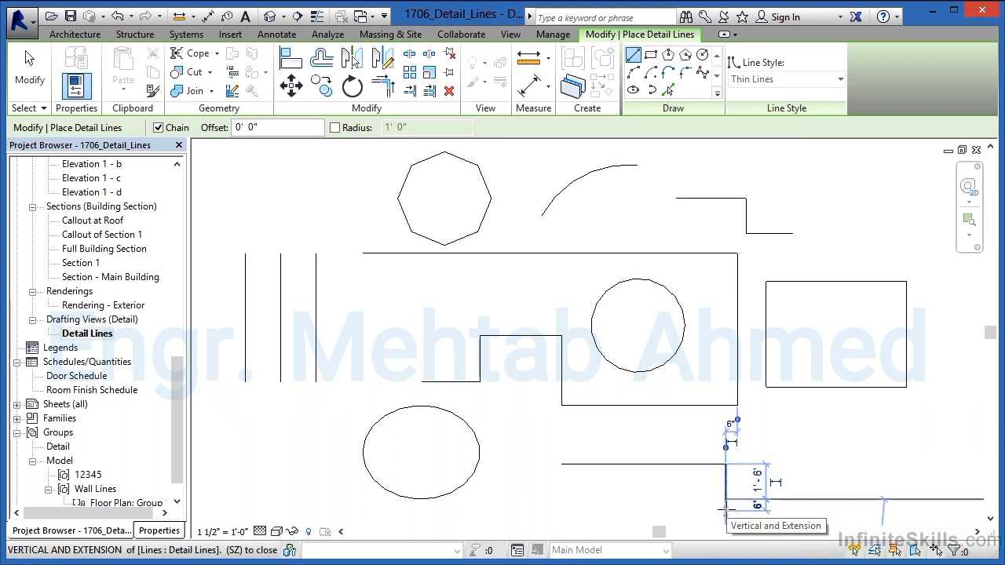
key("Escape")
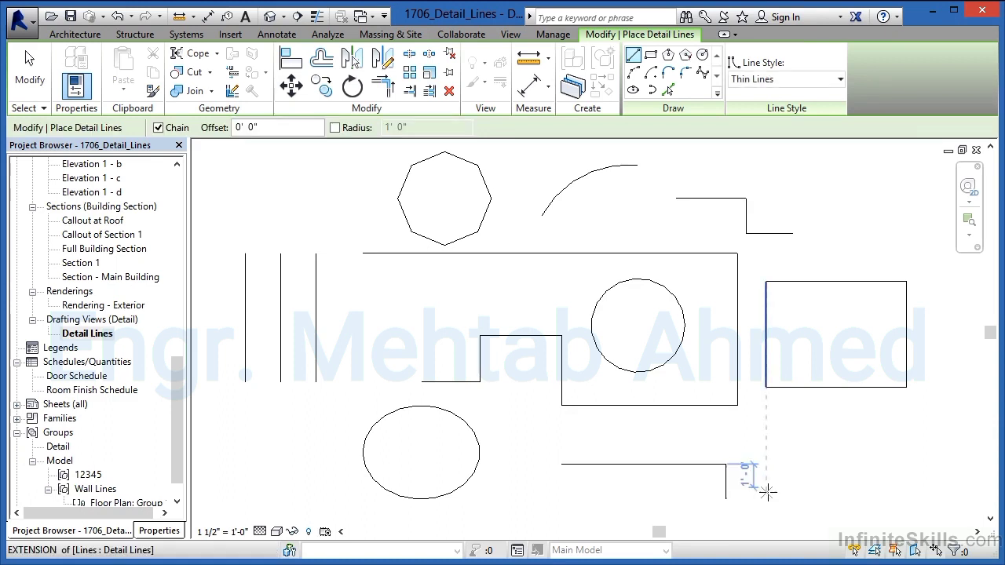
key("Escape")
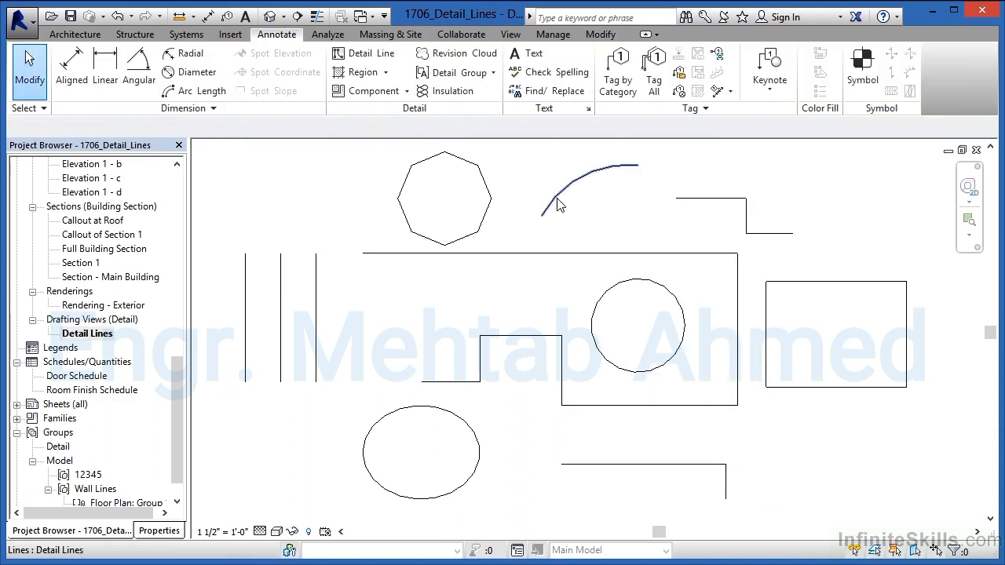
- Draw a horizontal detail line about 3'-6" long in the Medium Lines style, just above the 7' line
left_click(358, 61)
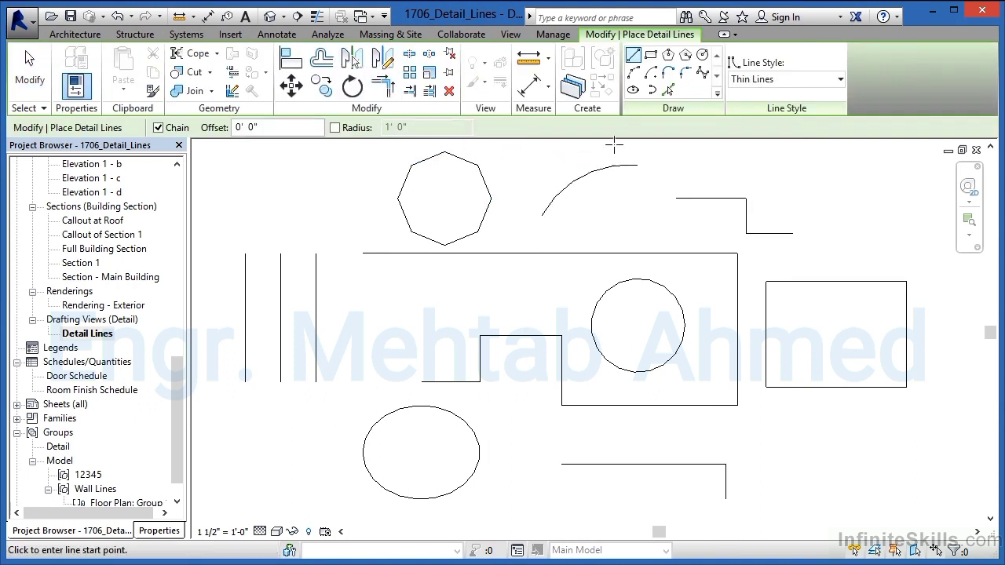
left_click(790, 82)
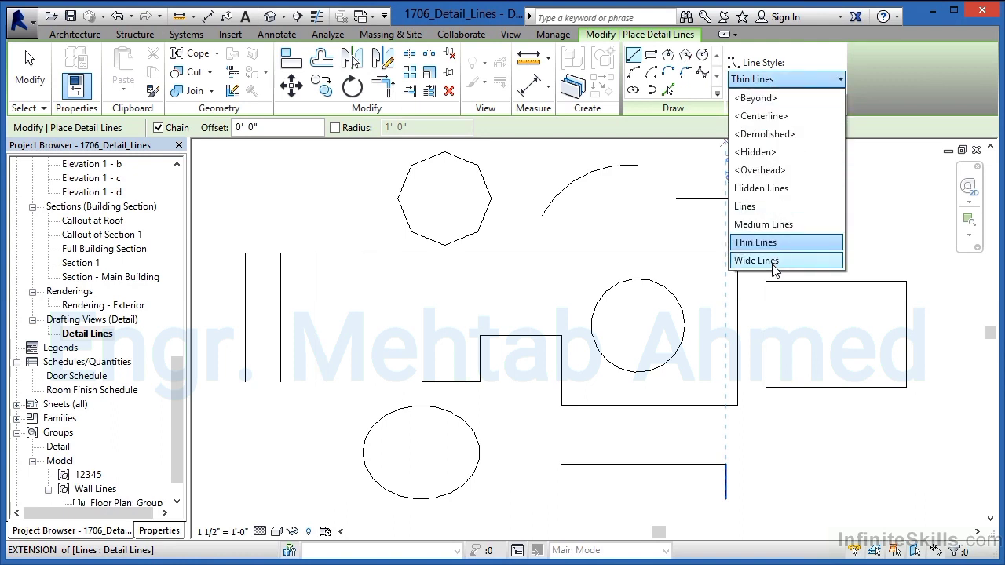
left_click(766, 224)
left_click(620, 441)
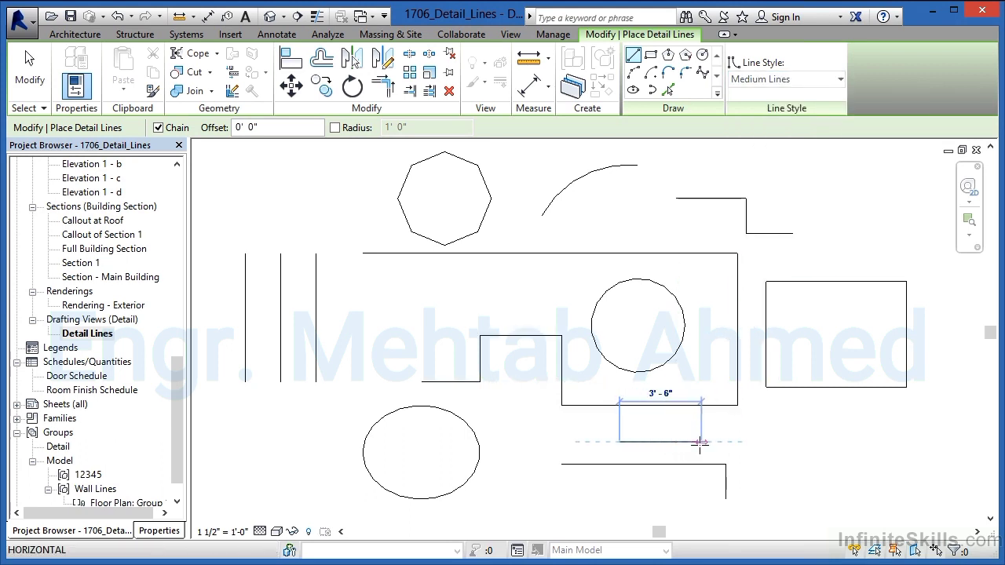
left_click(702, 441)
key("Escape")
key("Escape")
scroll(709, 464, "up", 6)
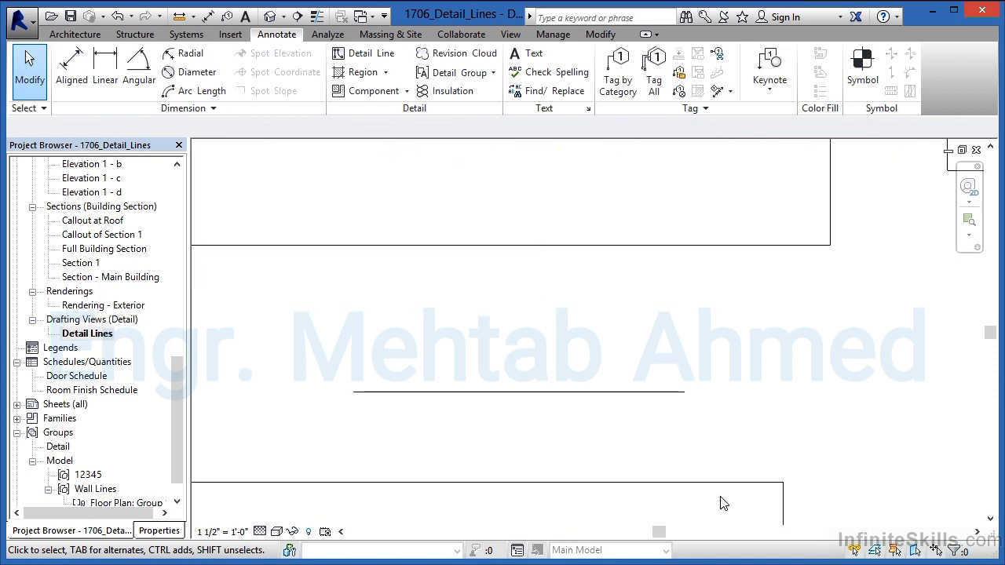
scroll(716, 522, "up", 4)
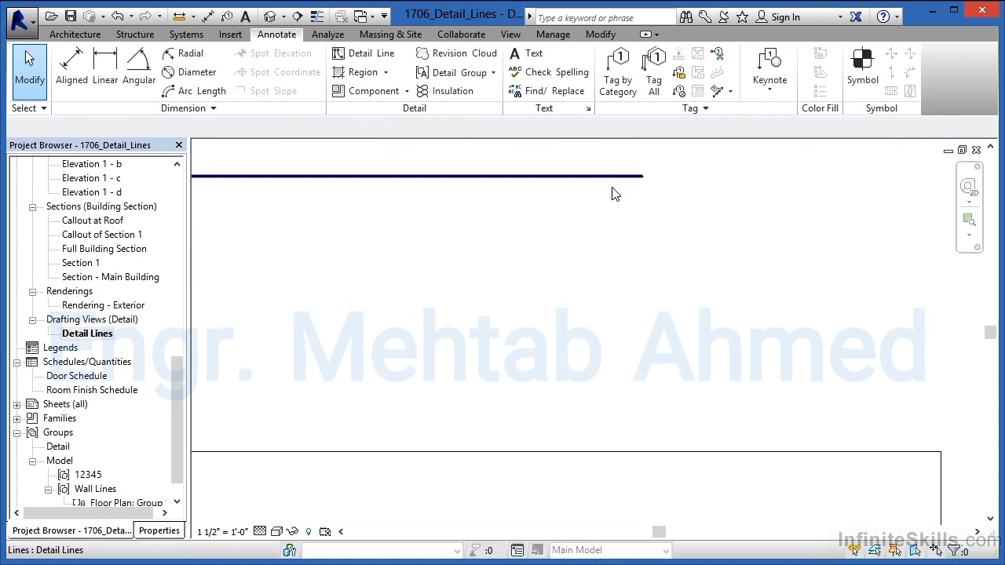
- Draw a short horizontal detail line in the Wide Lines style between the medium line and the 7' line
left_click(361, 52)
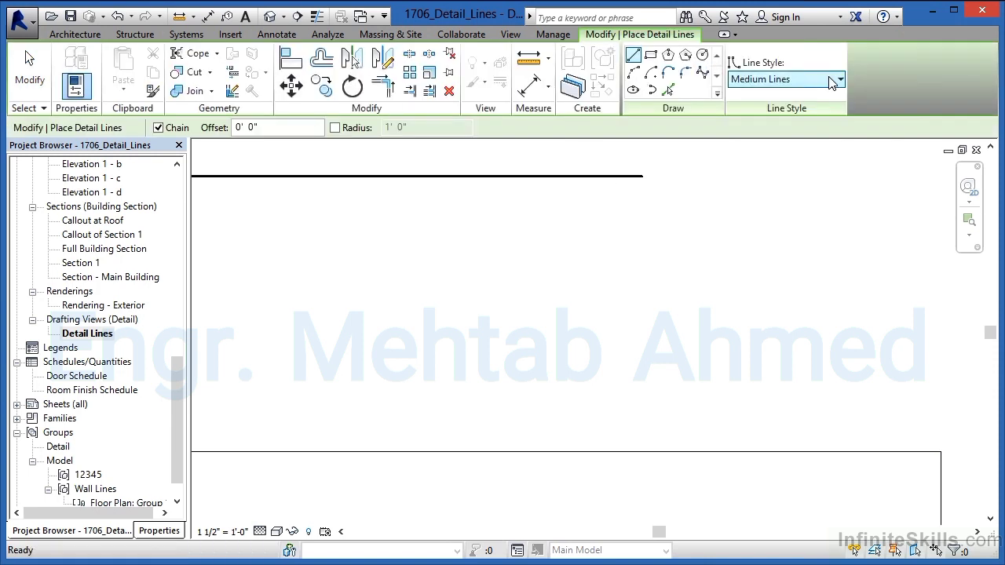
left_click(801, 87)
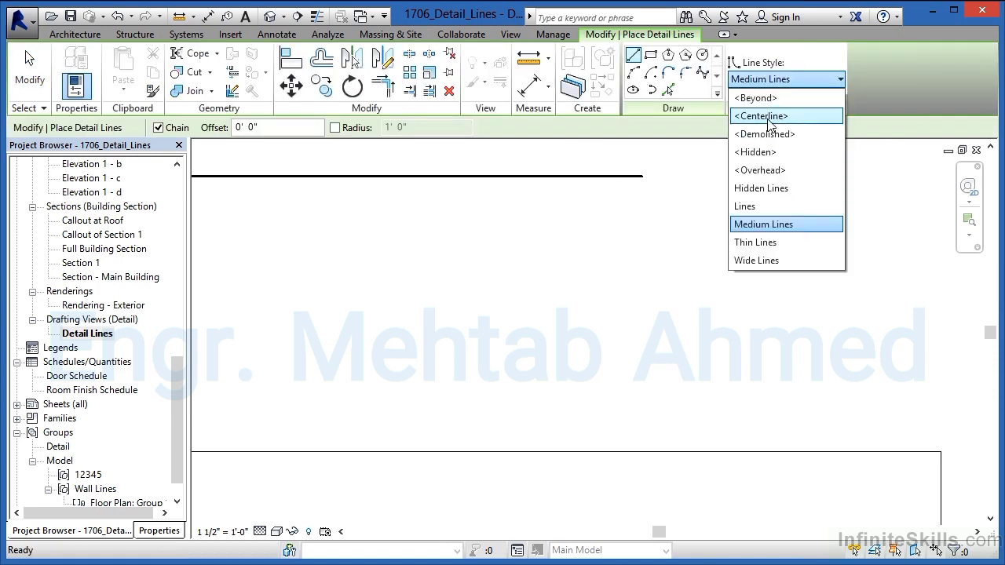
left_click(770, 261)
left_click(332, 330)
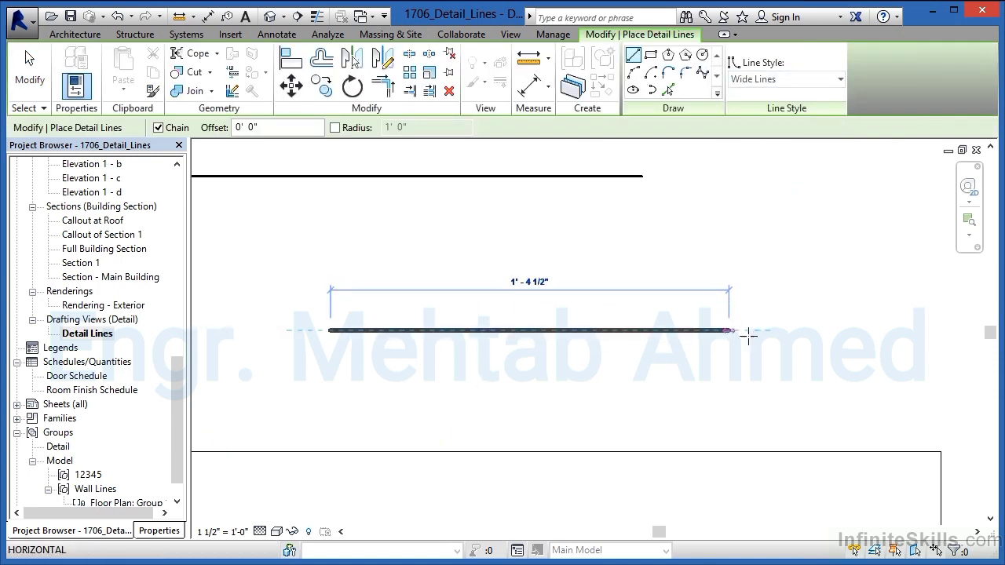
left_click(801, 331)
key("Escape")
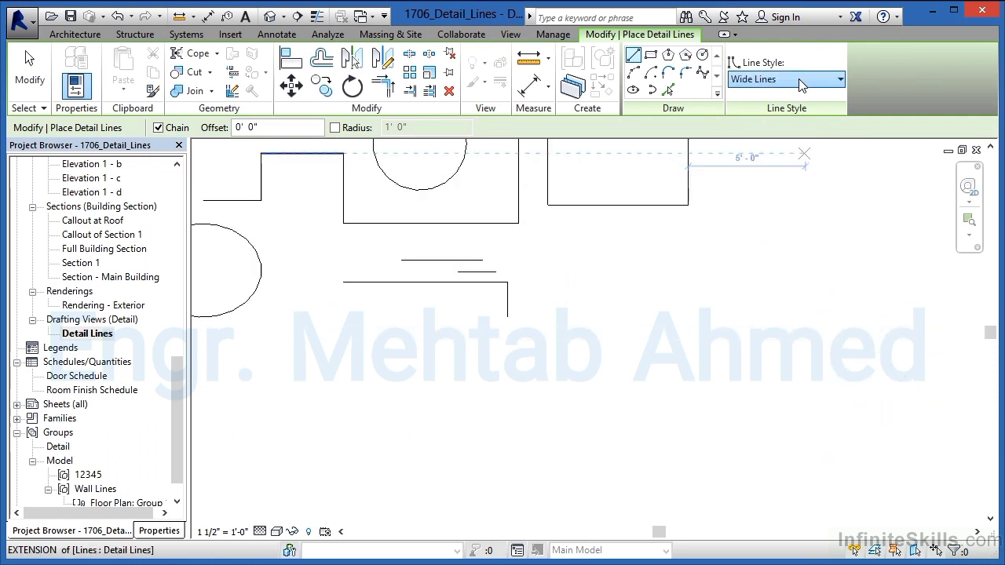
- Draw a long horizontal detail line in the <Hidden> style just above the medium line
left_click(801, 79)
left_click(756, 152)
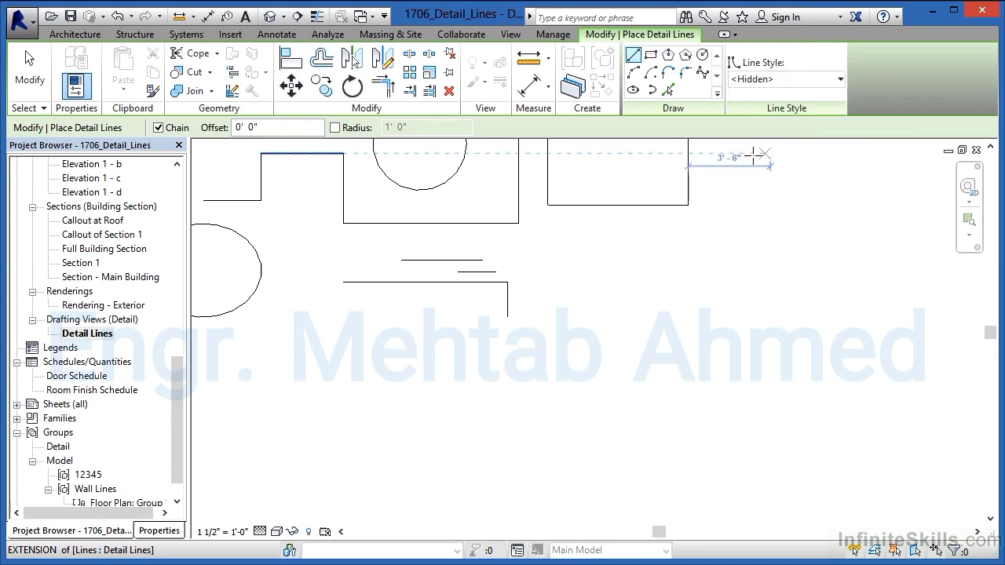
left_click(411, 249)
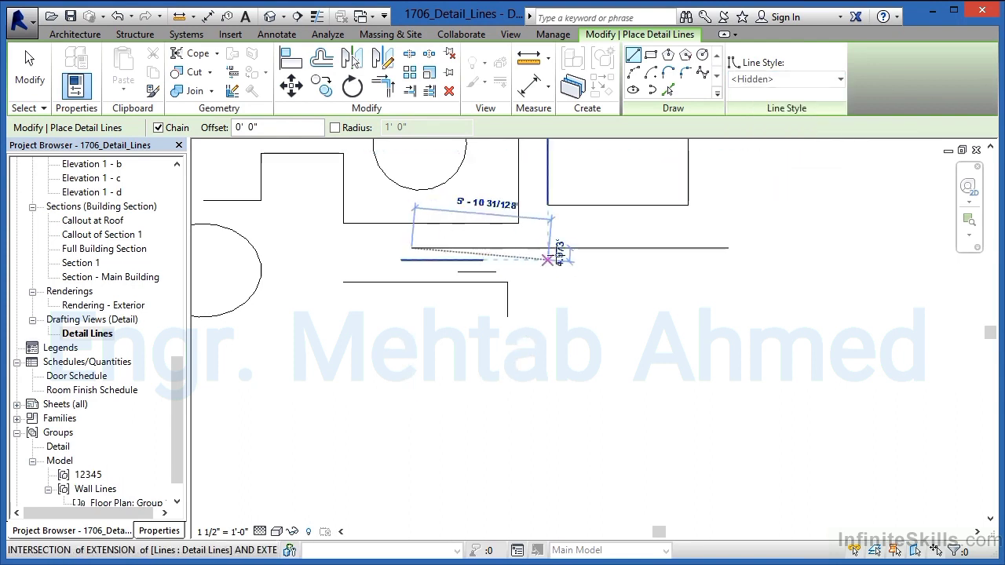
left_click(599, 249)
key("Escape")
key("Escape")
scroll(452, 265, "up", 5)
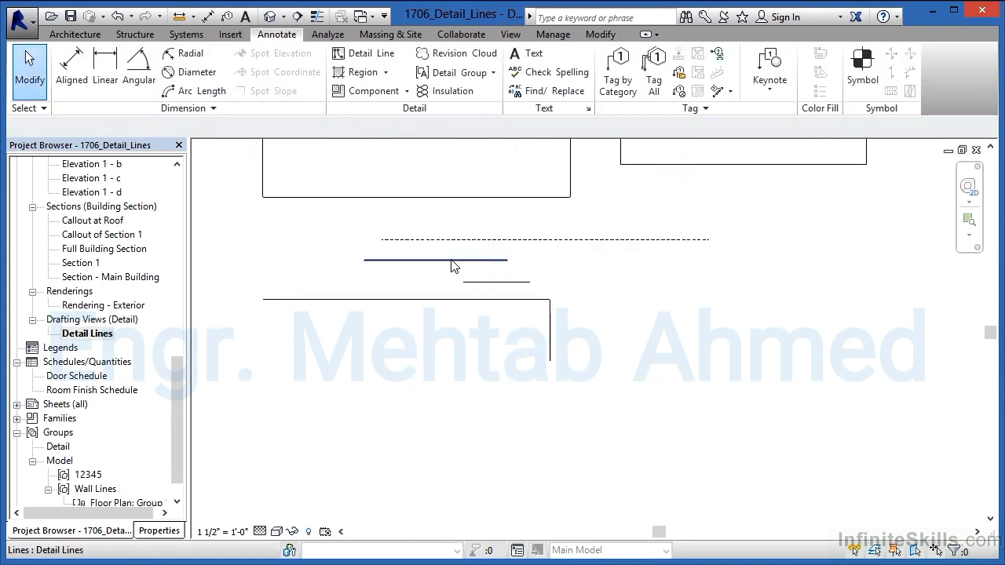
scroll(503, 227, "up", 1)
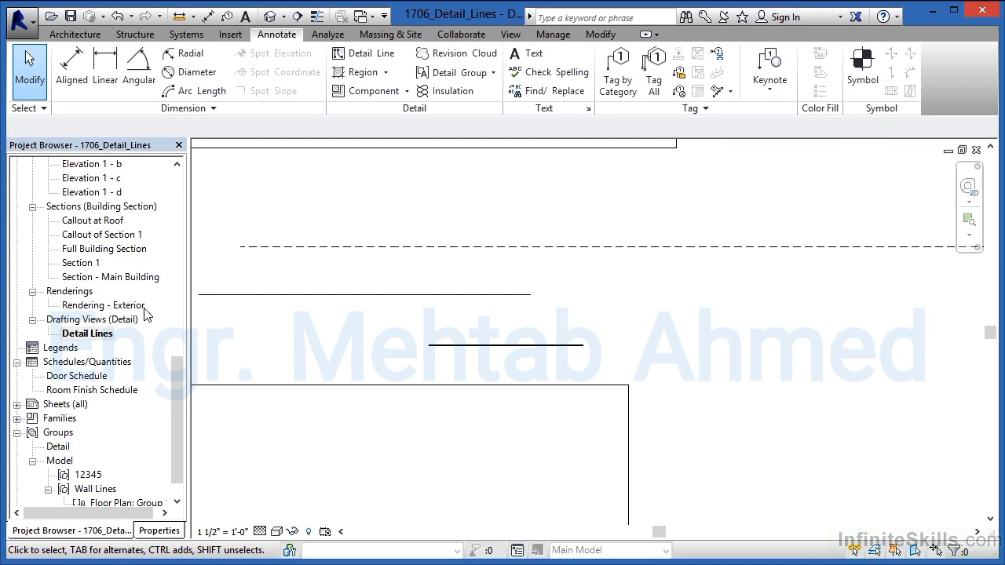
left_click(369, 53)
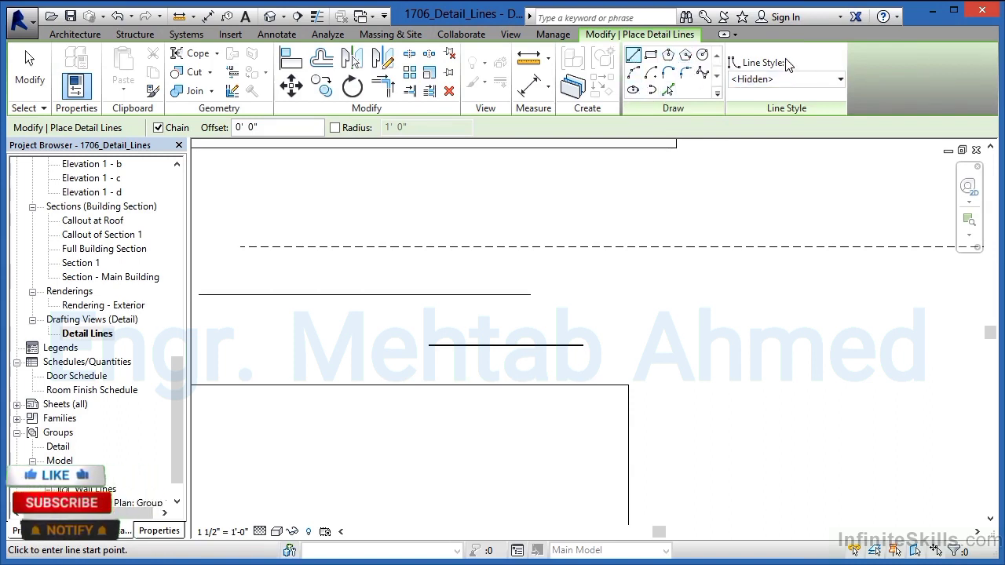
left_click(806, 83)
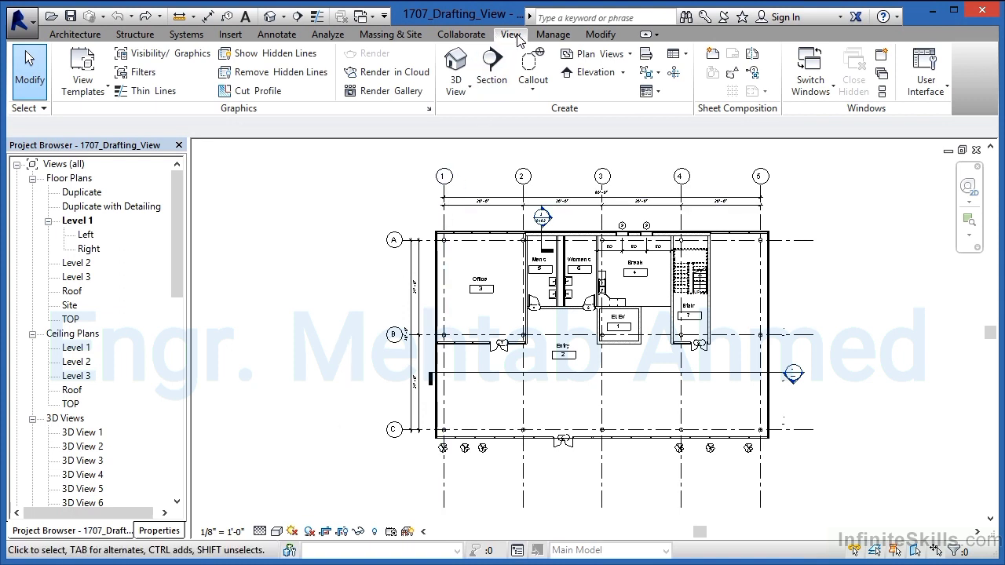
- Create a drafting view named Example Drafting View at a scale of 1 1/2" = 1'-0"
left_click(648, 57)
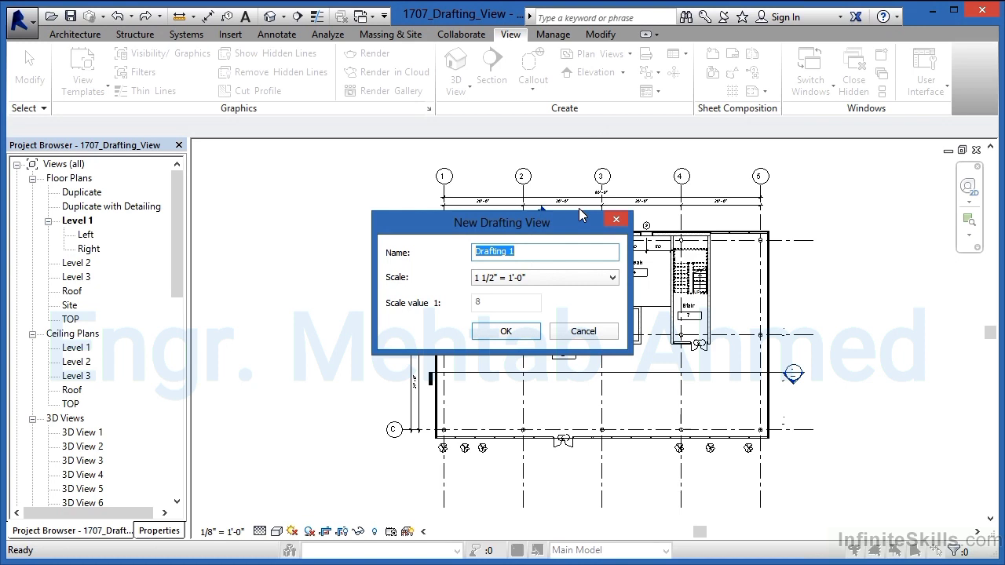
type("Example")
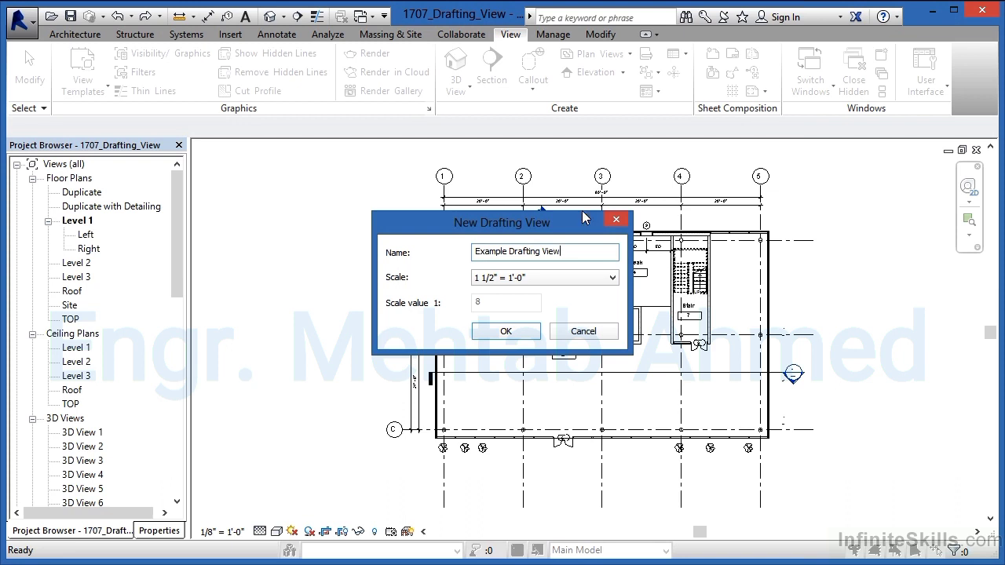
left_click(553, 283)
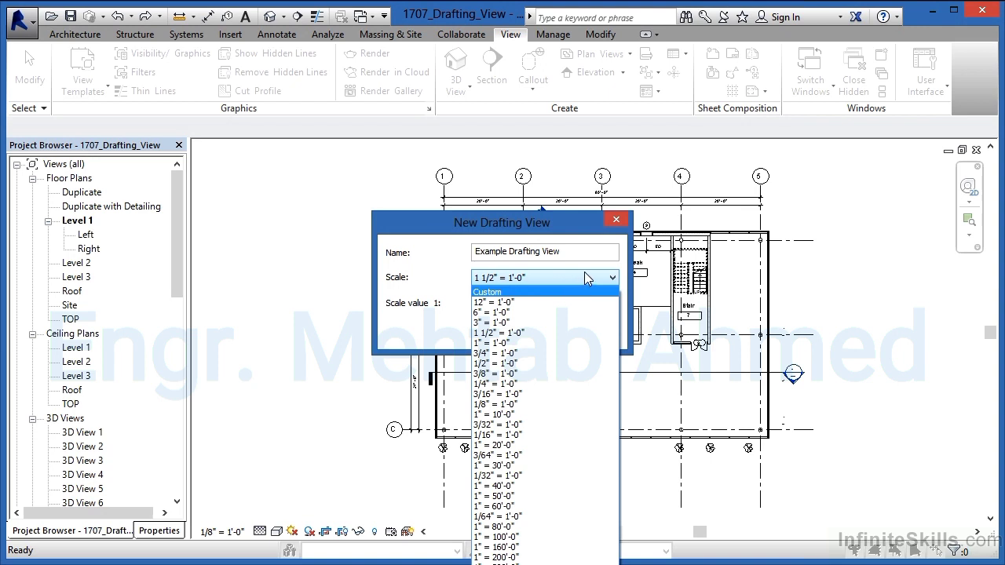
left_click(441, 272)
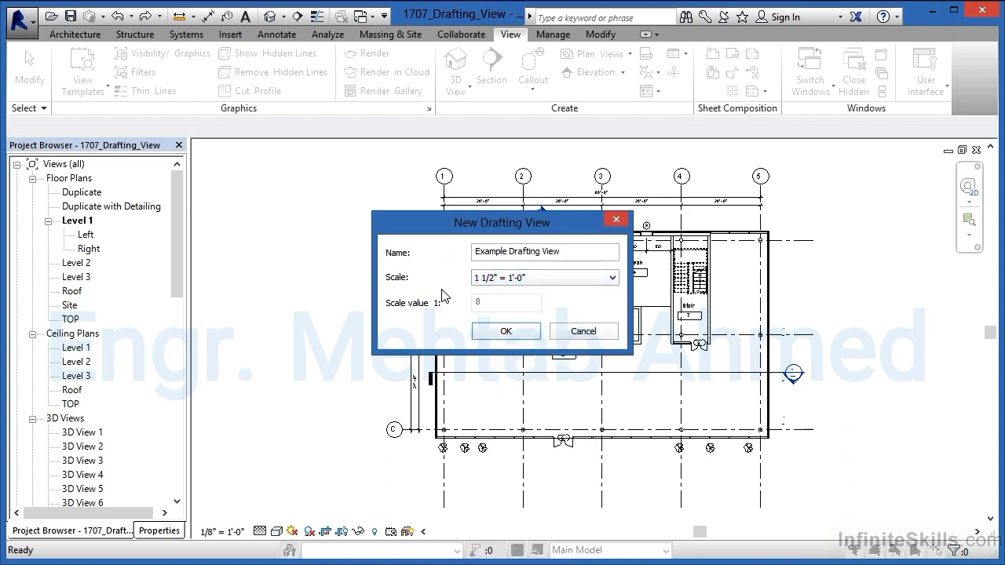
left_click(506, 333)
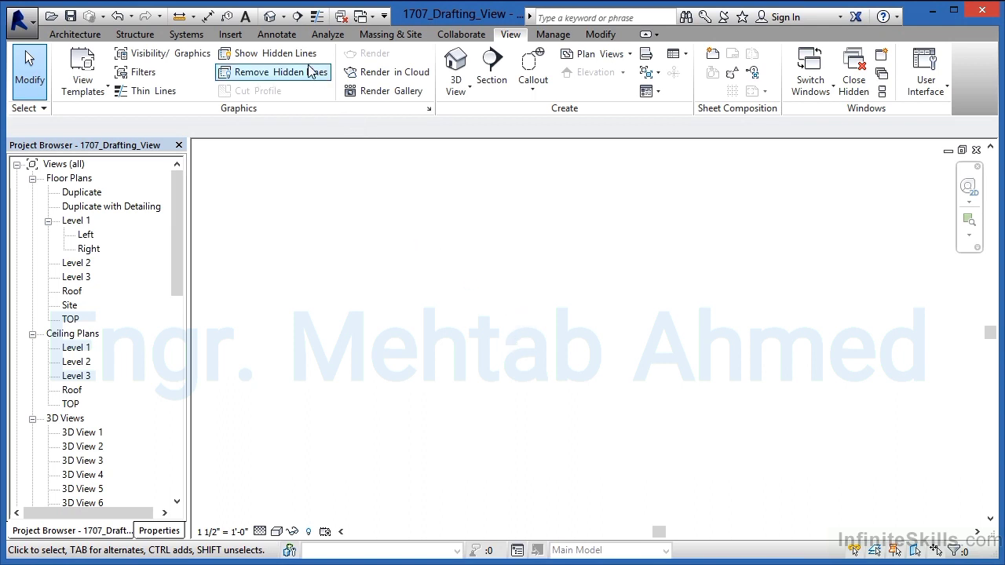
- Draw one horizontal detail line in the Thin Lines style in the upper middle of the empty drafting view
left_click(282, 38)
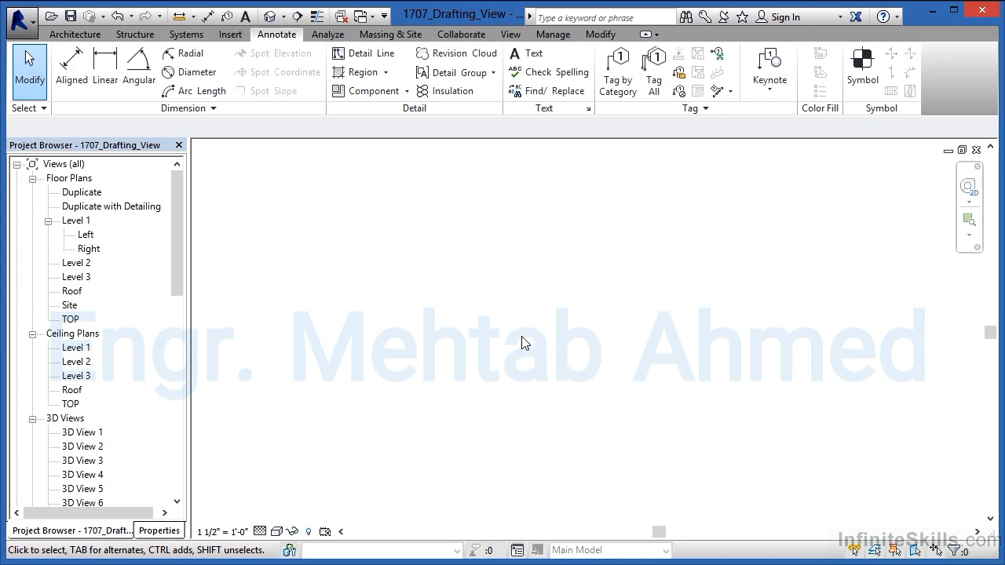
left_click(367, 57)
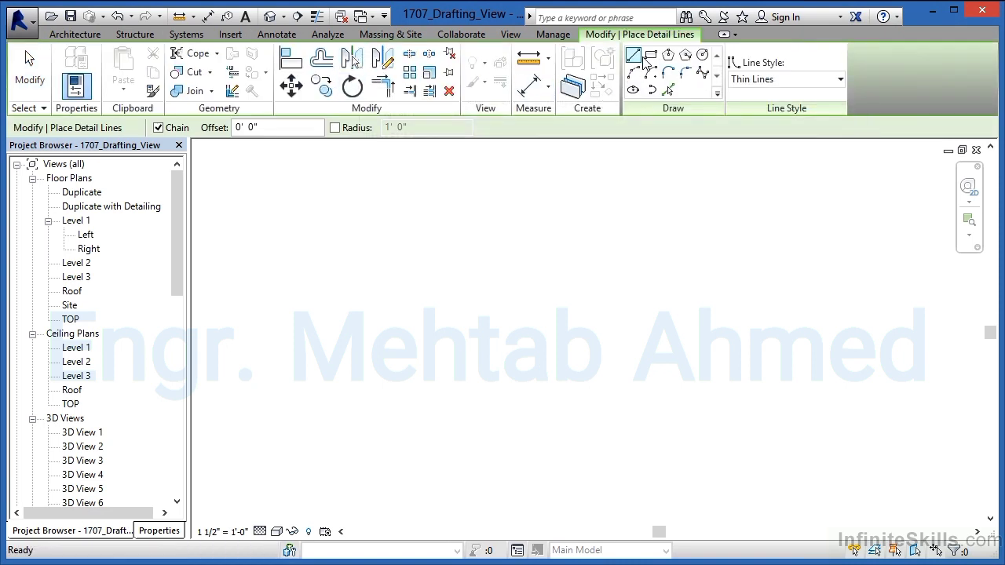
left_click(414, 202)
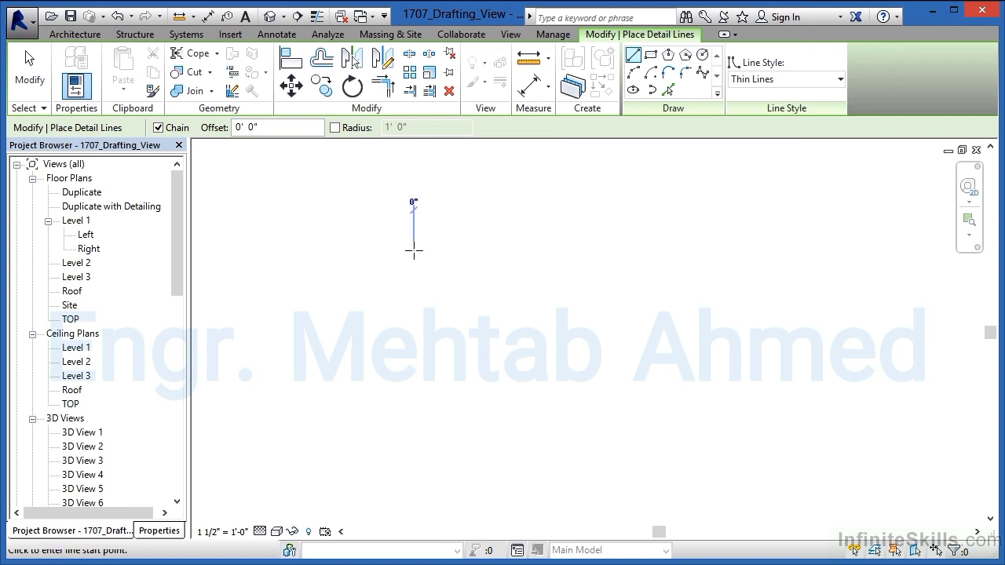
left_click(414, 250)
left_click(577, 250)
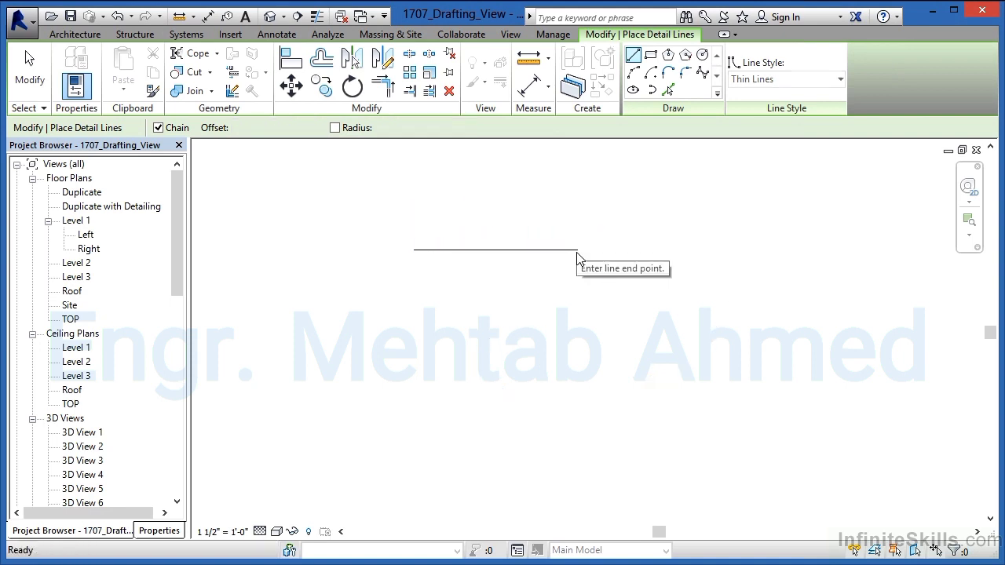
key("Escape")
key("Escape")
- Draw a detail-line circle with a radius of about 1'-6" just below the horizontal line
left_click(369, 63)
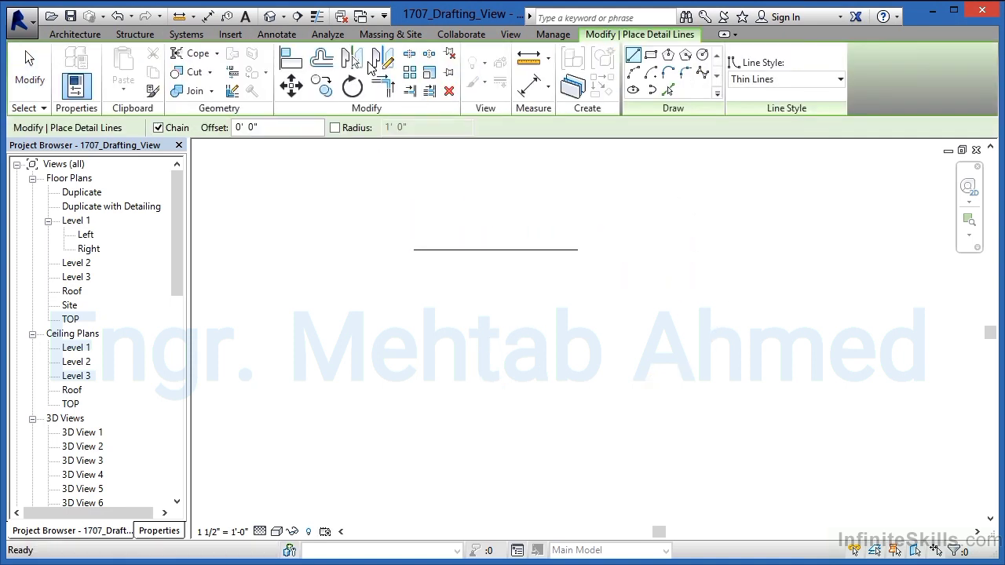
left_click(702, 54)
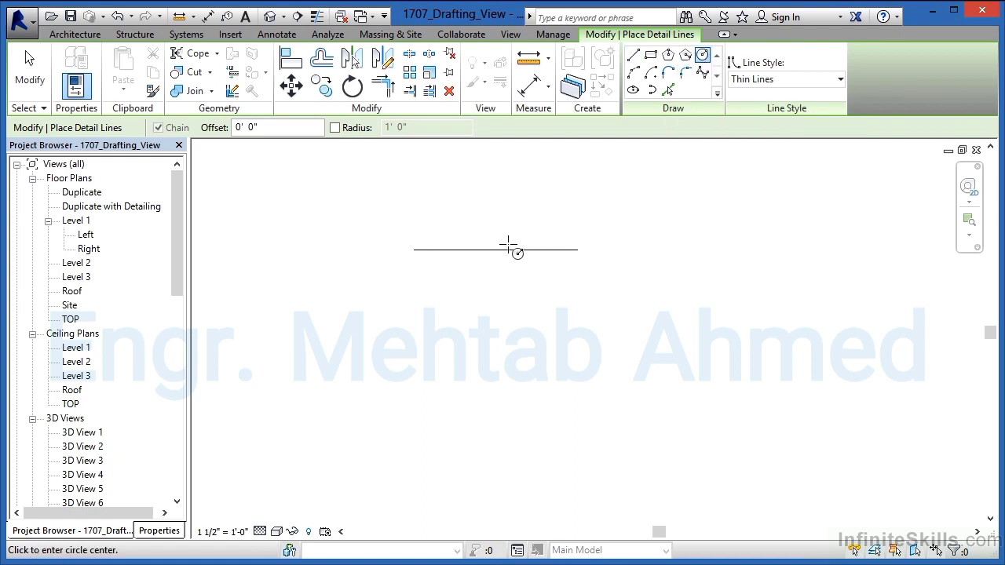
left_click(502, 289)
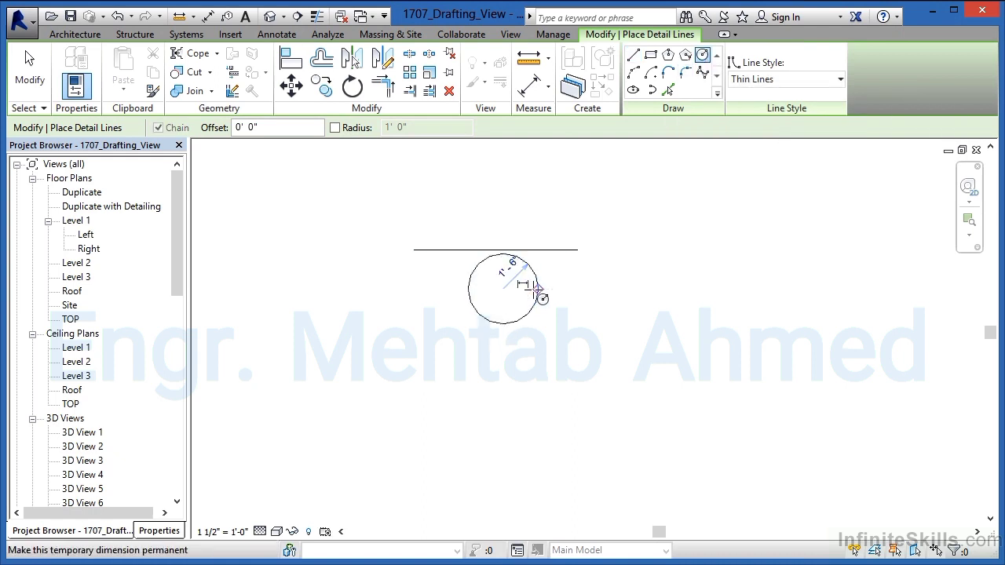
left_click(537, 289)
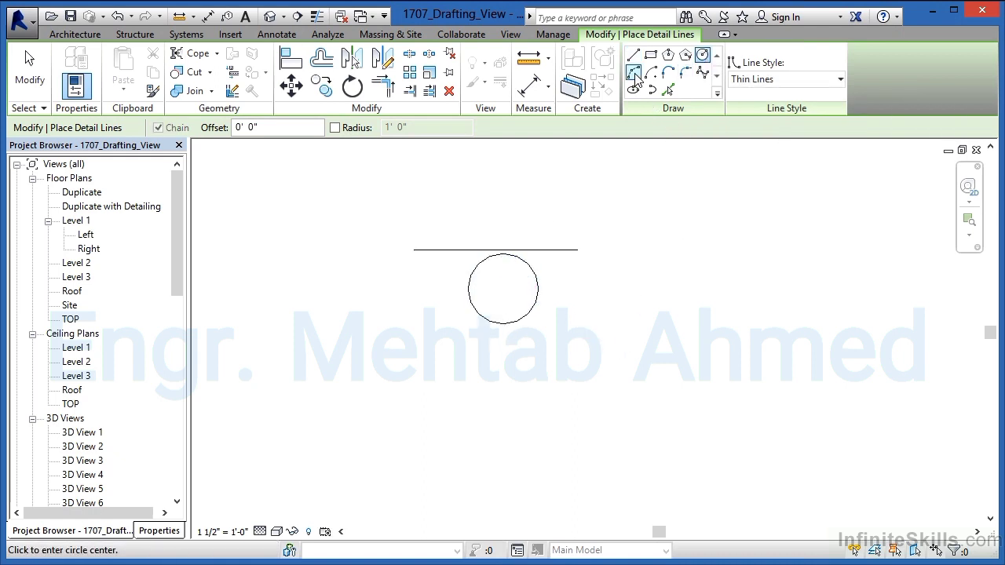
- Draw a start-end-radius arc below the circle, with a chord of about 6'-2" rising rightward at about 25° and bulging upward
left_click(633, 71)
left_click(448, 398)
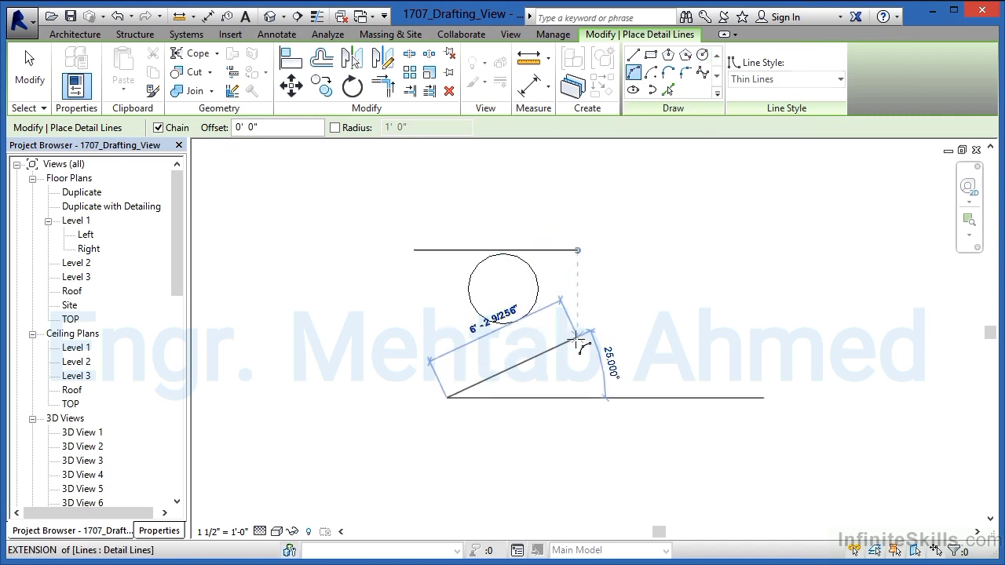
left_click(577, 338)
left_click(502, 358)
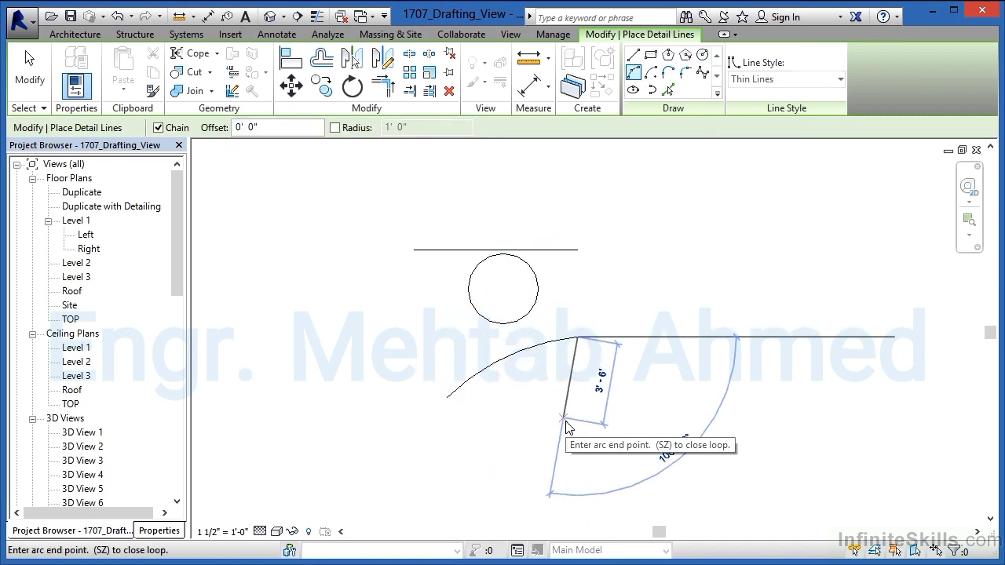
key("Escape")
key("Escape")
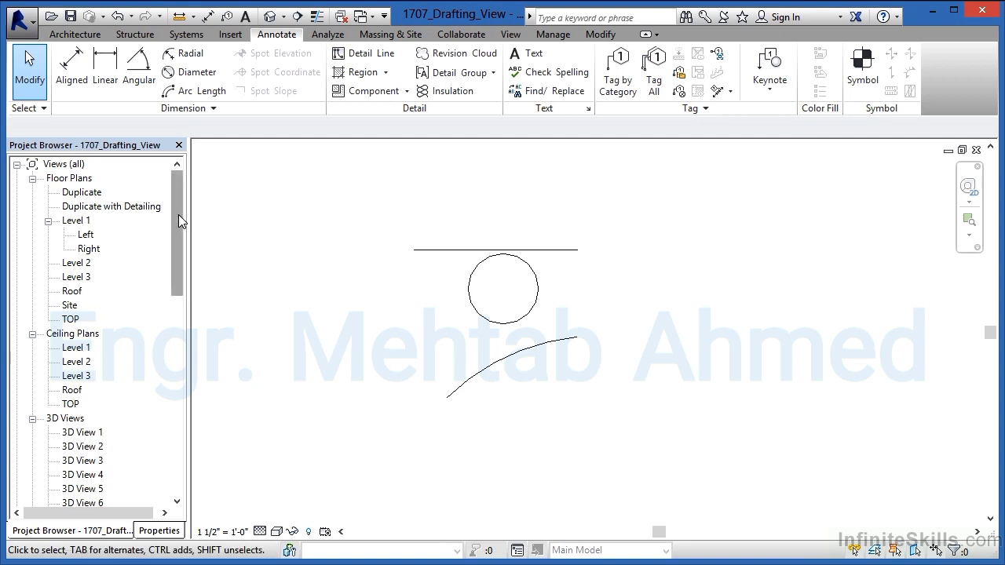
- Open the Full Building Section view at the lower end of the wall beside the planting
left_click_drag(179, 219, 185, 372)
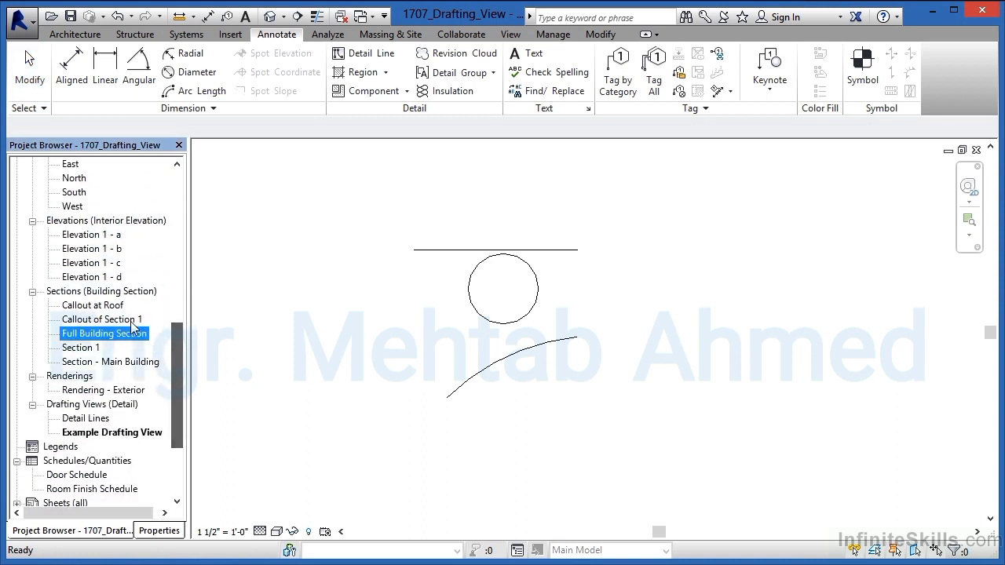
double_click(87, 338)
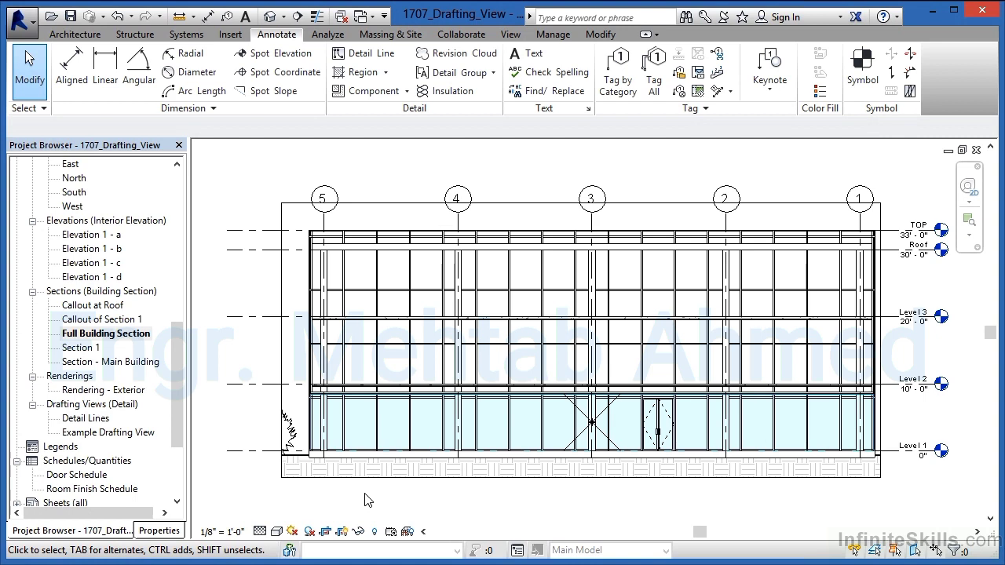
scroll(307, 466, "up", 5)
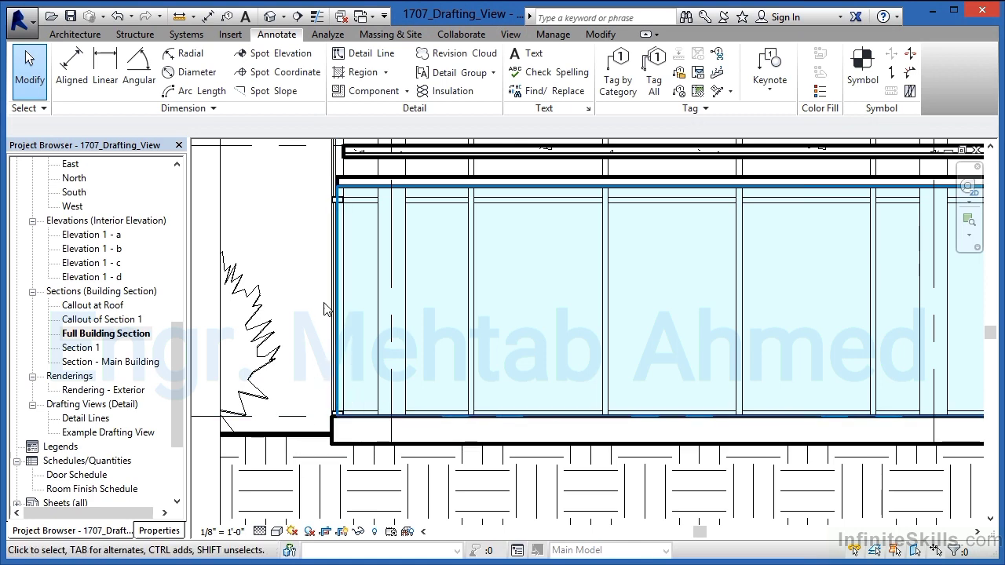
- Place a callout referencing <New Drafting View> around the curtain wall's base and slab edge beside the planting in the building section
left_click(510, 36)
left_click(531, 70)
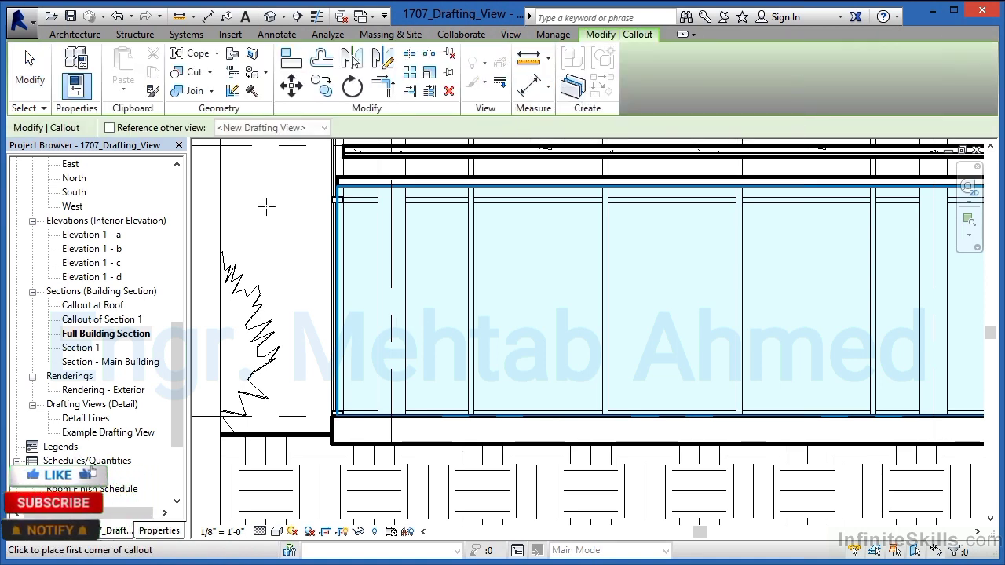
left_click(111, 128)
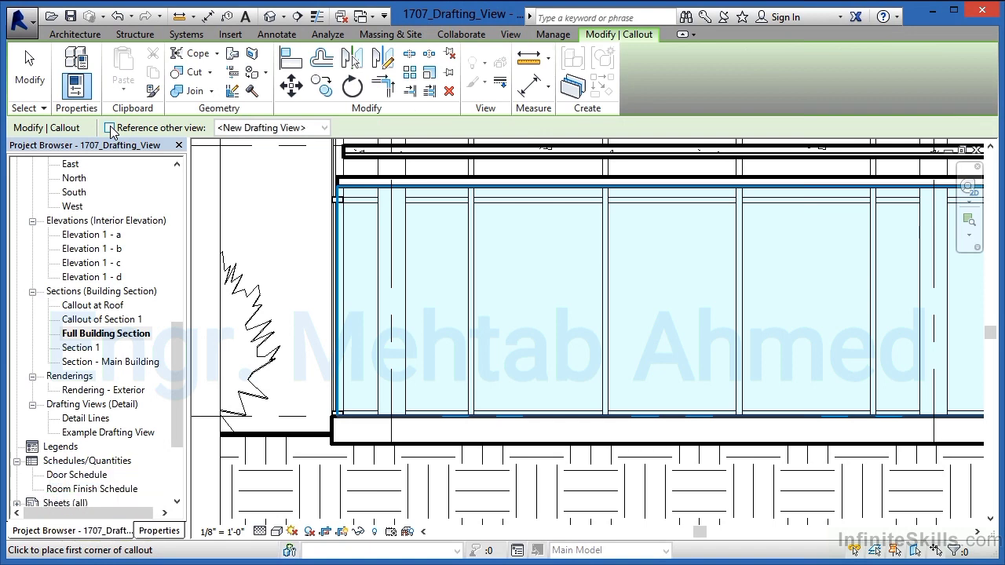
left_click(297, 131)
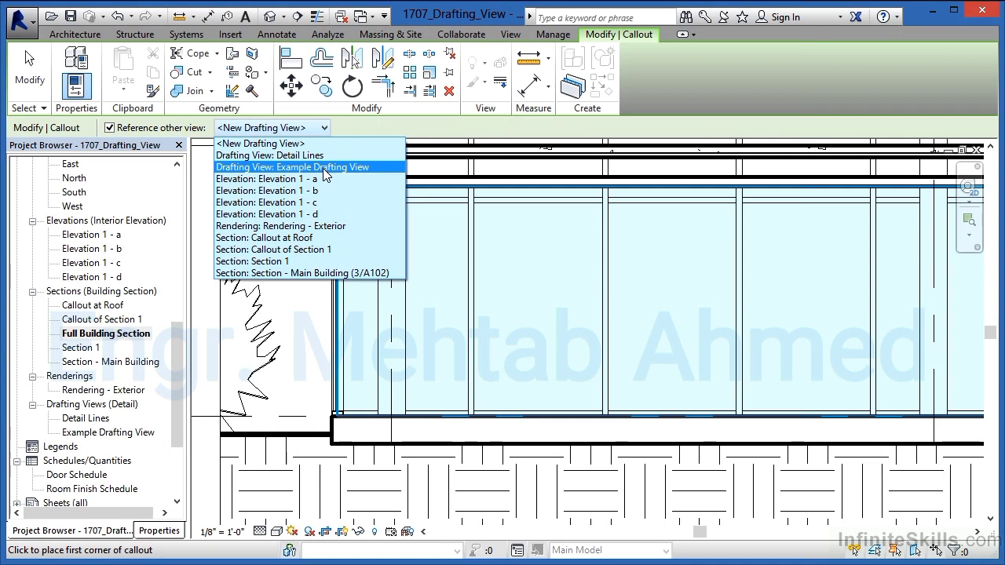
left_click(274, 147)
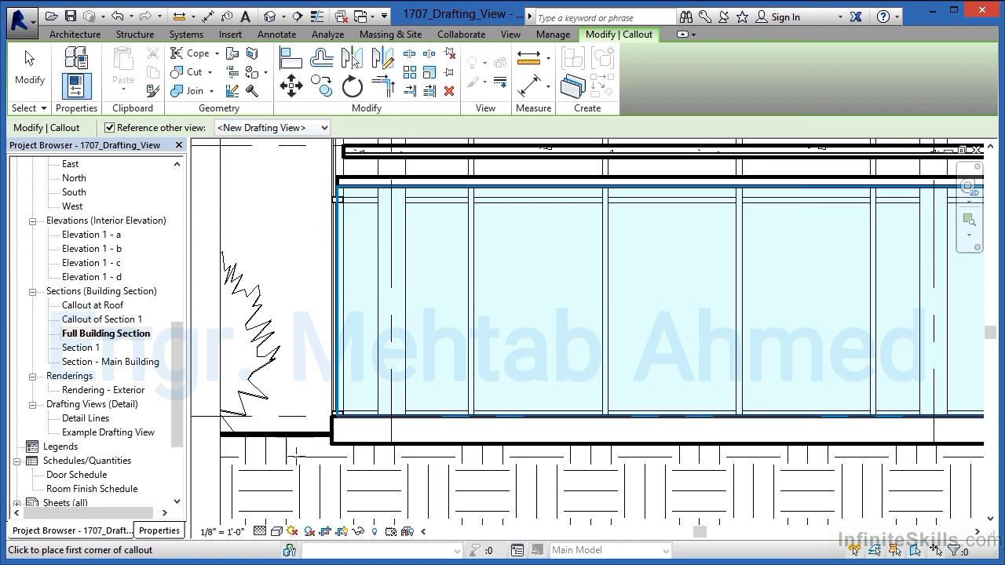
left_click(280, 481)
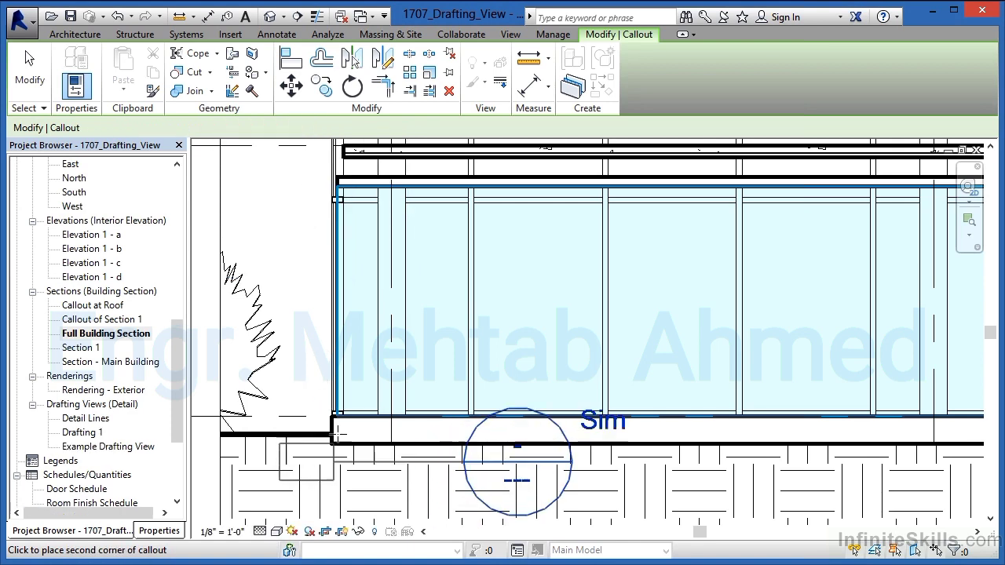
left_click(449, 346)
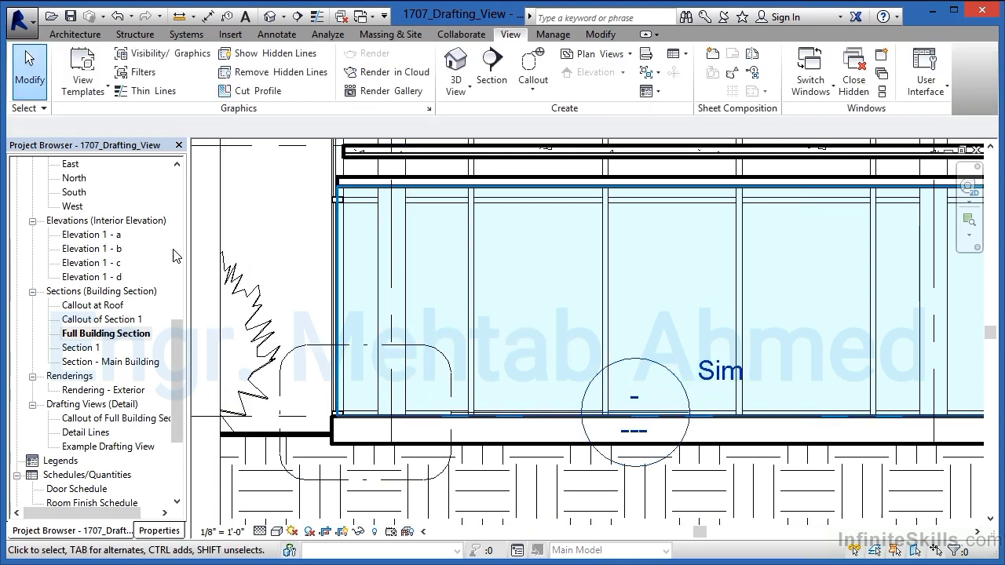
right_click(85, 423)
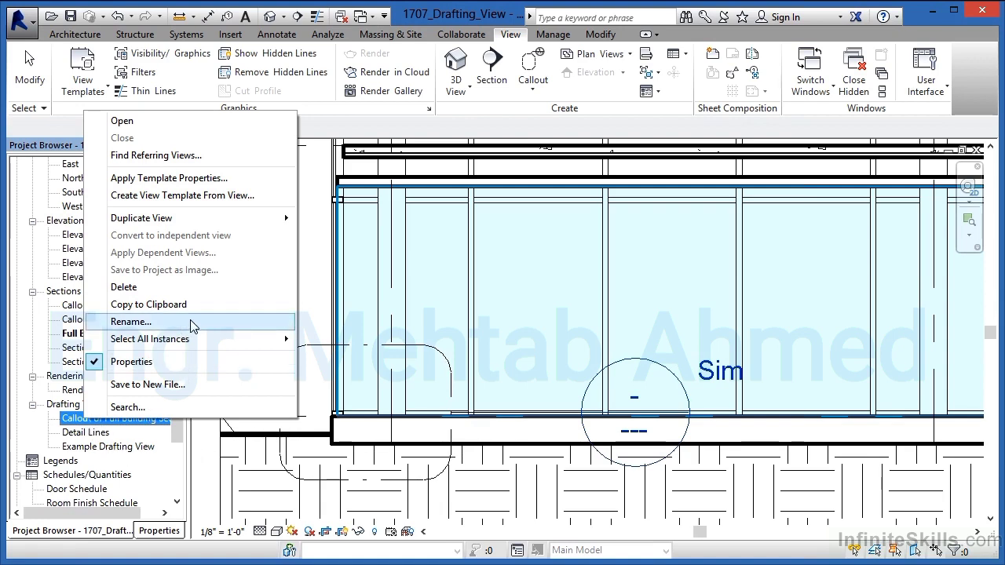
left_click(308, 291)
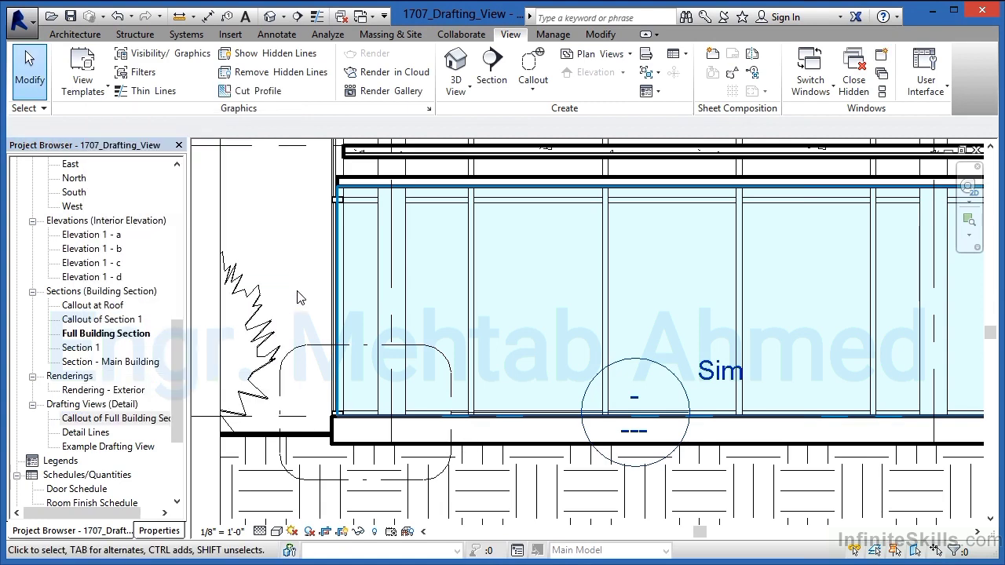
left_click(142, 418)
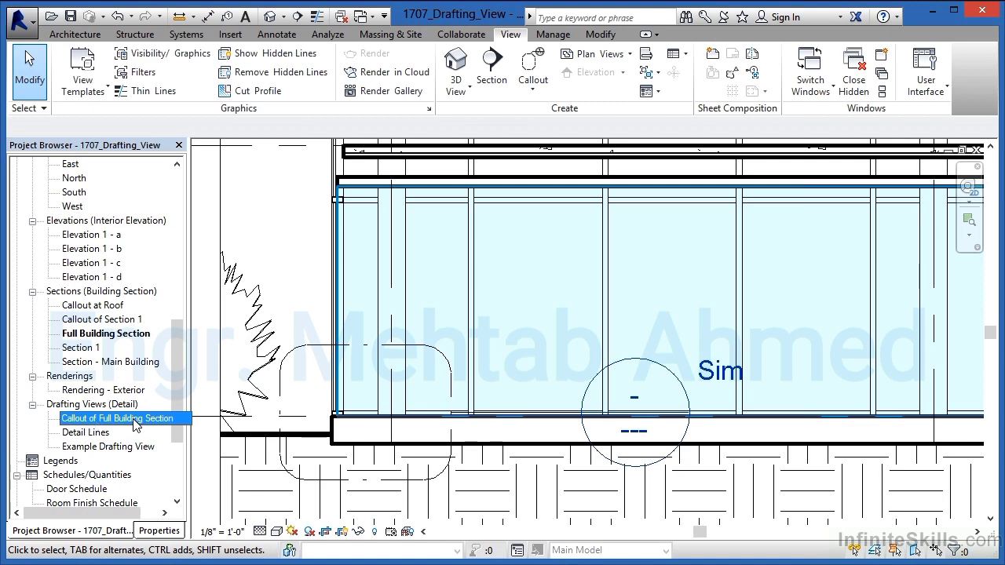
left_click(452, 402)
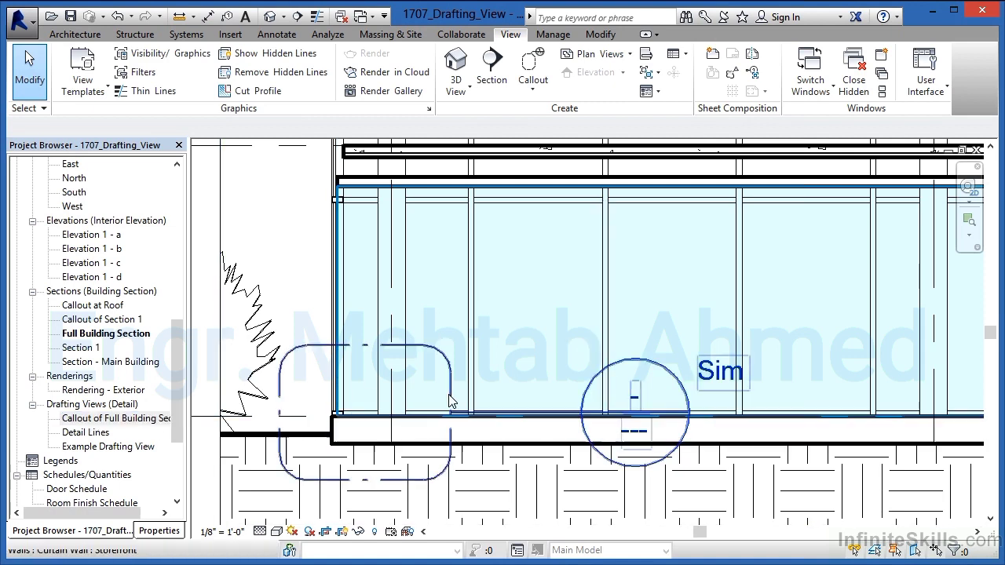
key("Escape")
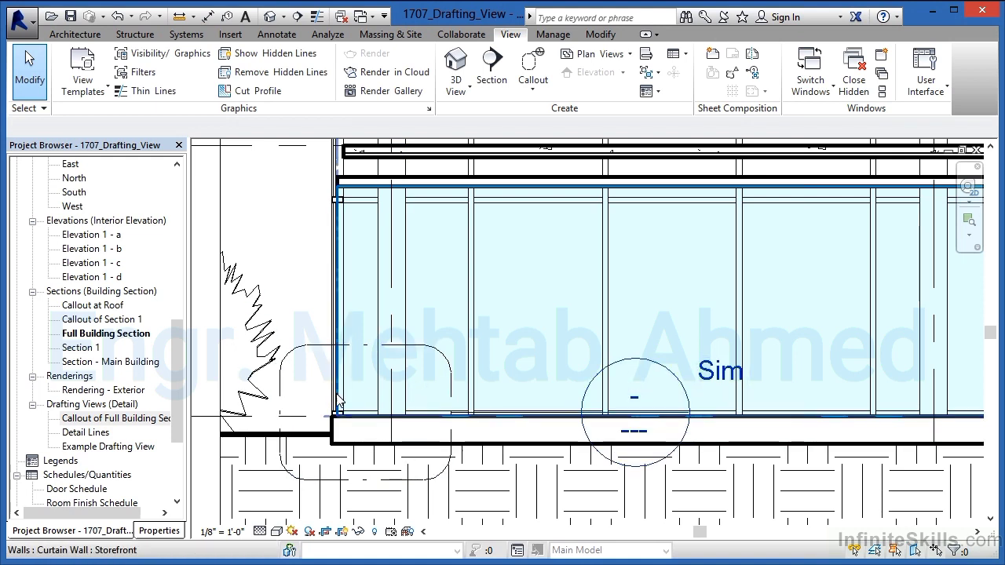
- Open the Callout of Full Building Section drafting view
left_click(132, 419)
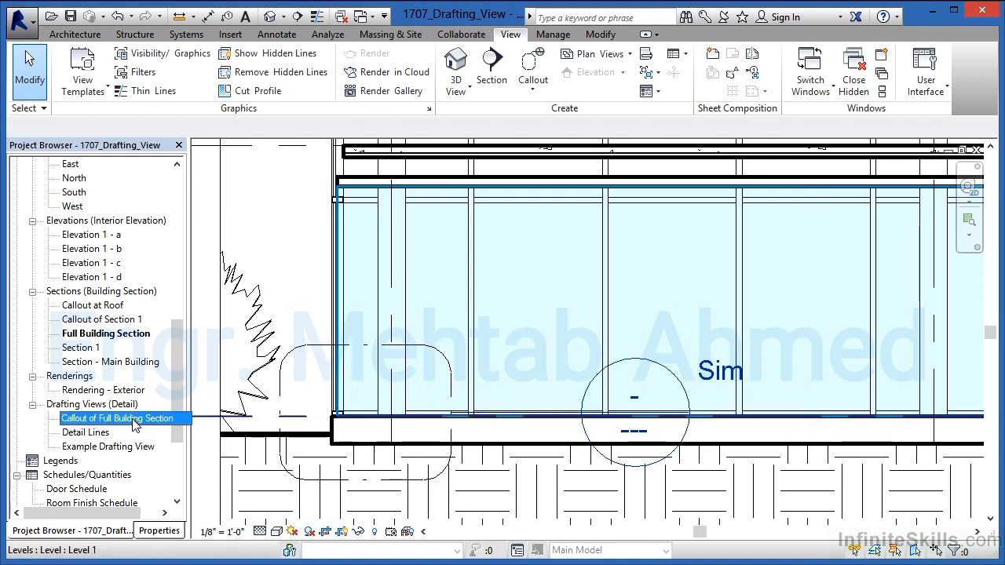
double_click(133, 421)
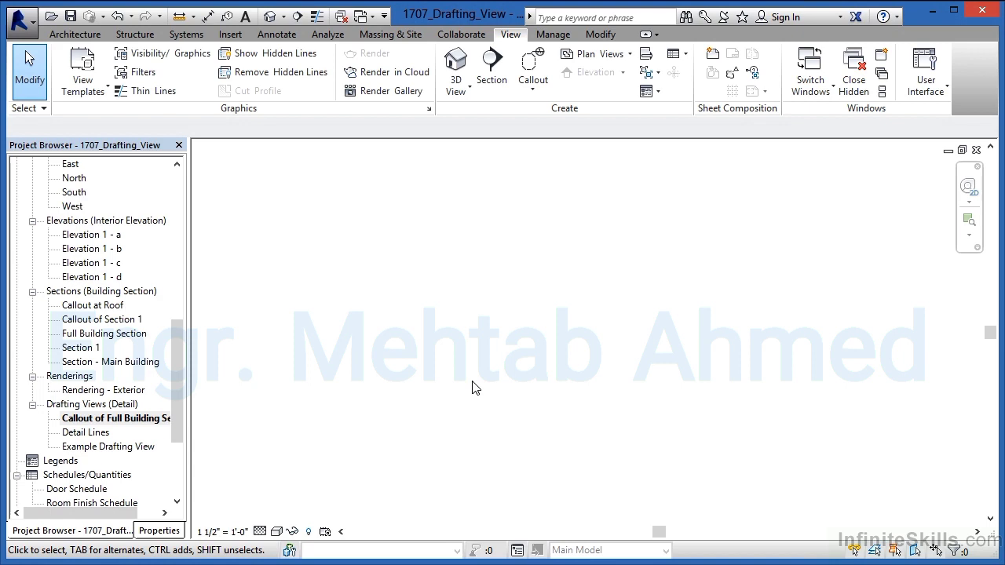
- Draw a rectangular revision cloud on sheet A102 around the section view's lower end and title, and finish the sketch
left_click(283, 34)
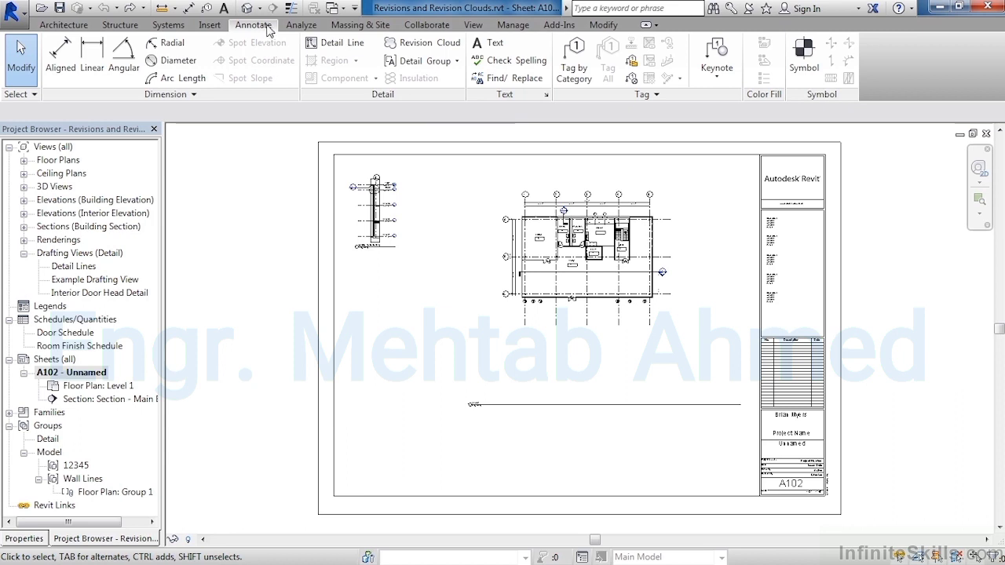
left_click(434, 49)
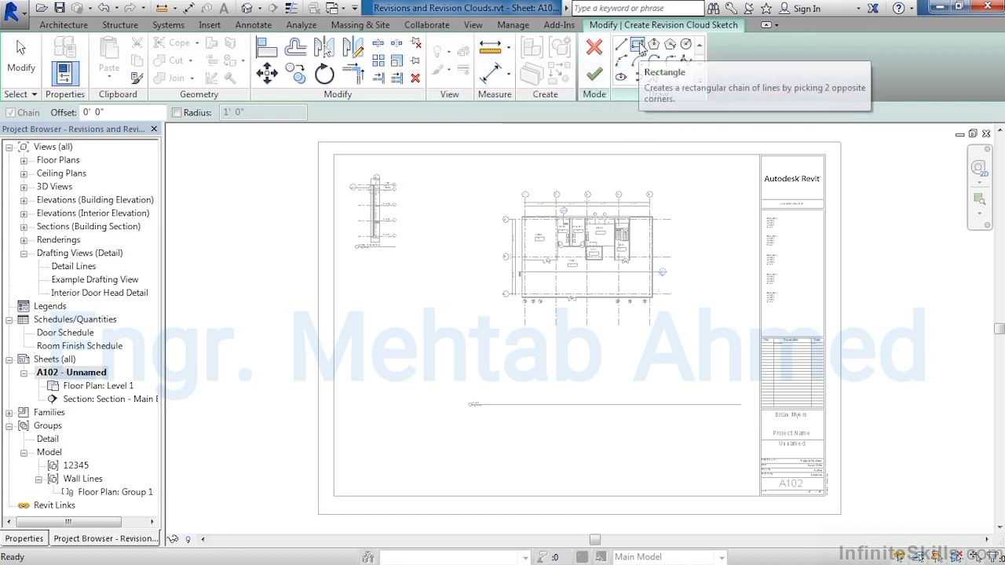
left_click(638, 46)
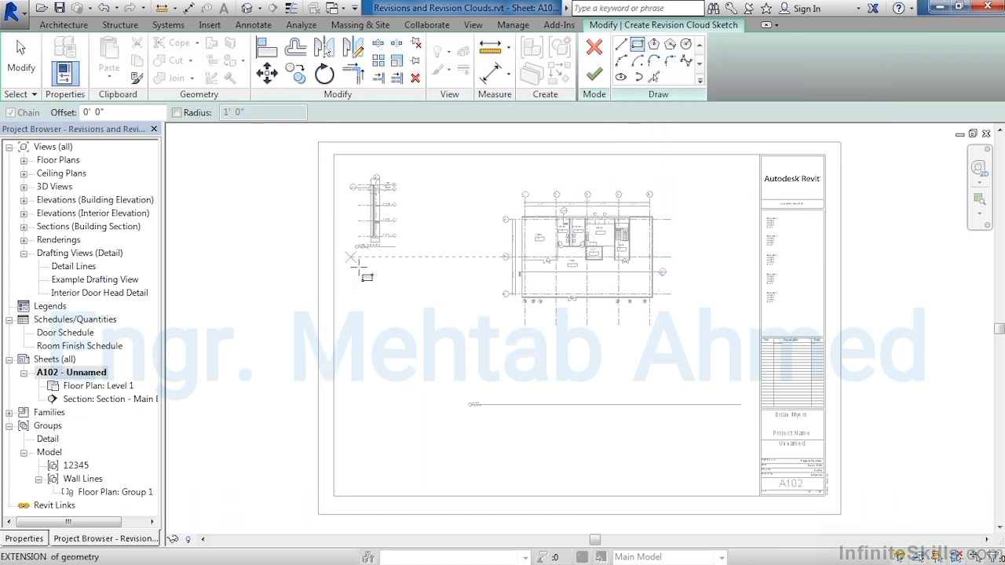
left_click(342, 246)
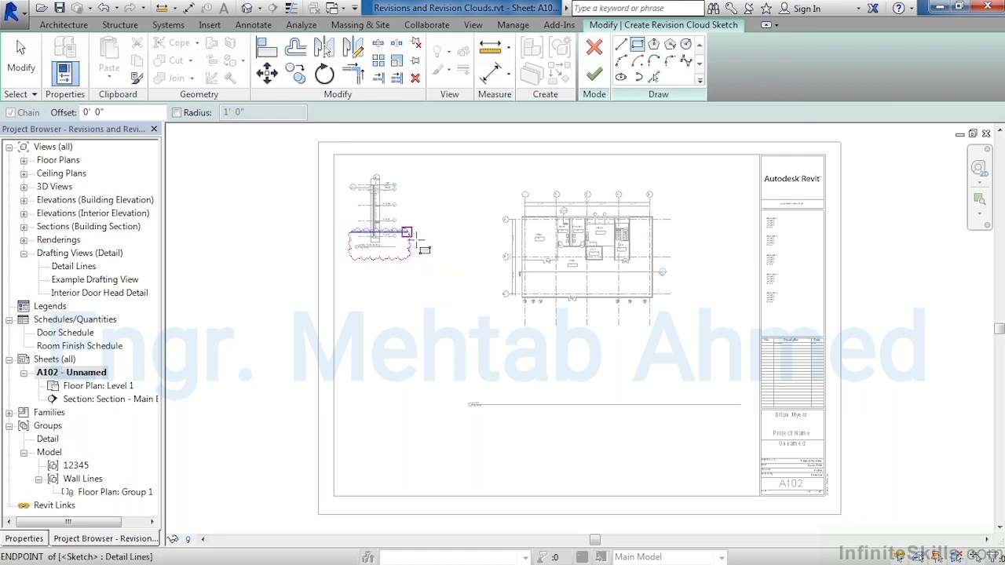
left_click(409, 230)
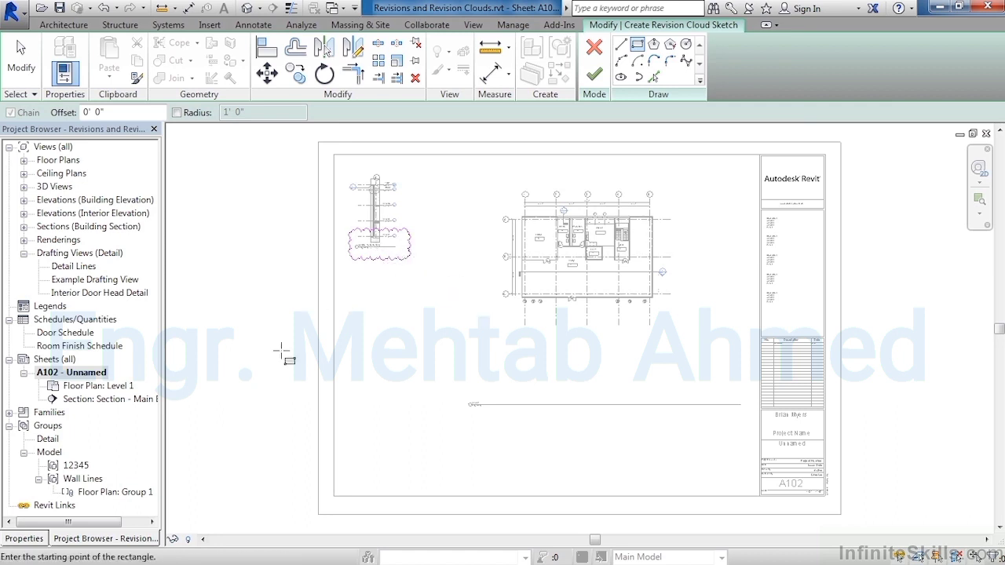
left_click(28, 540)
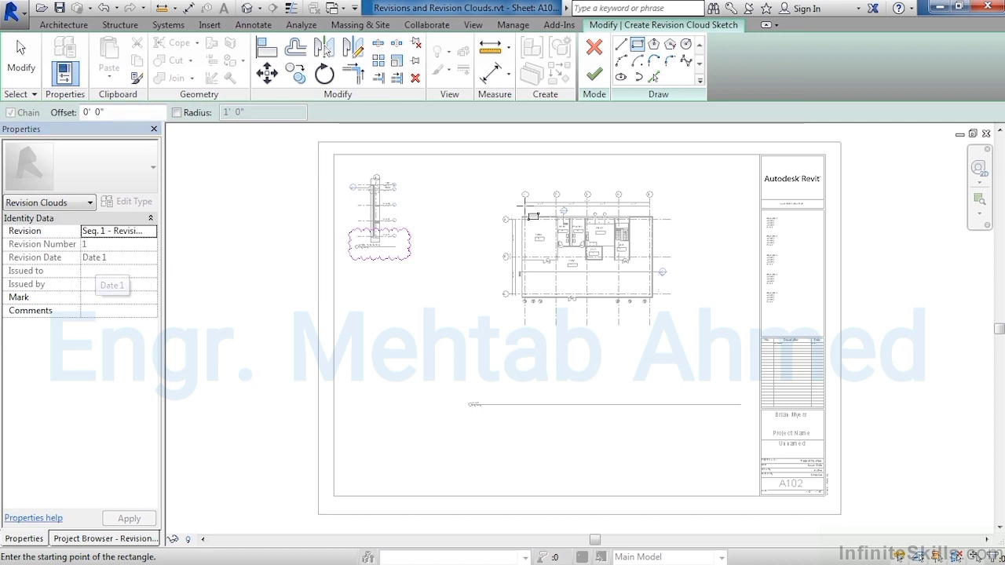
left_click(595, 76)
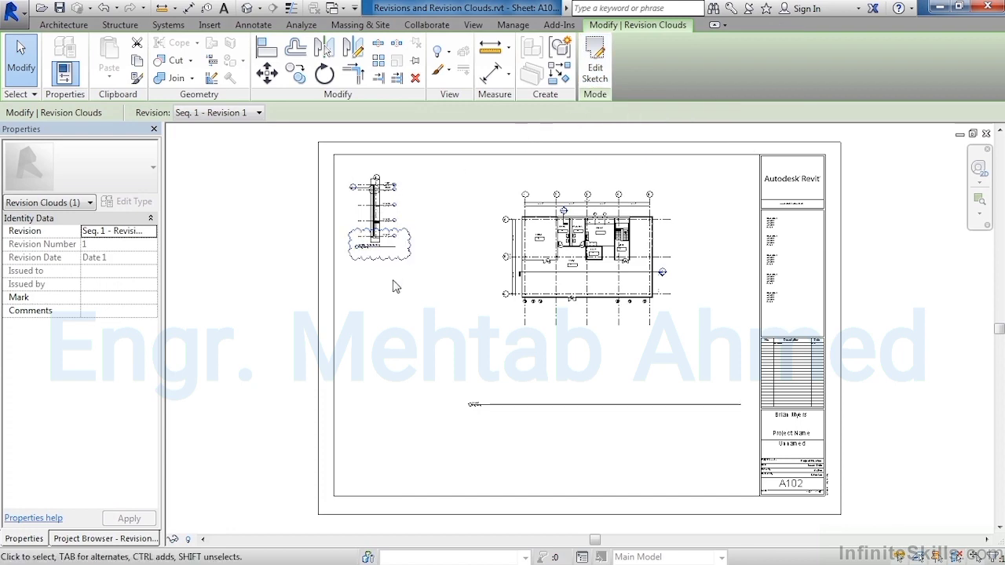
left_click(843, 354)
- Set the numbering of revision sequence 1 to Alphabetic in the project's Sheet Issues/Revisions settings
scroll(844, 354, "up", 6)
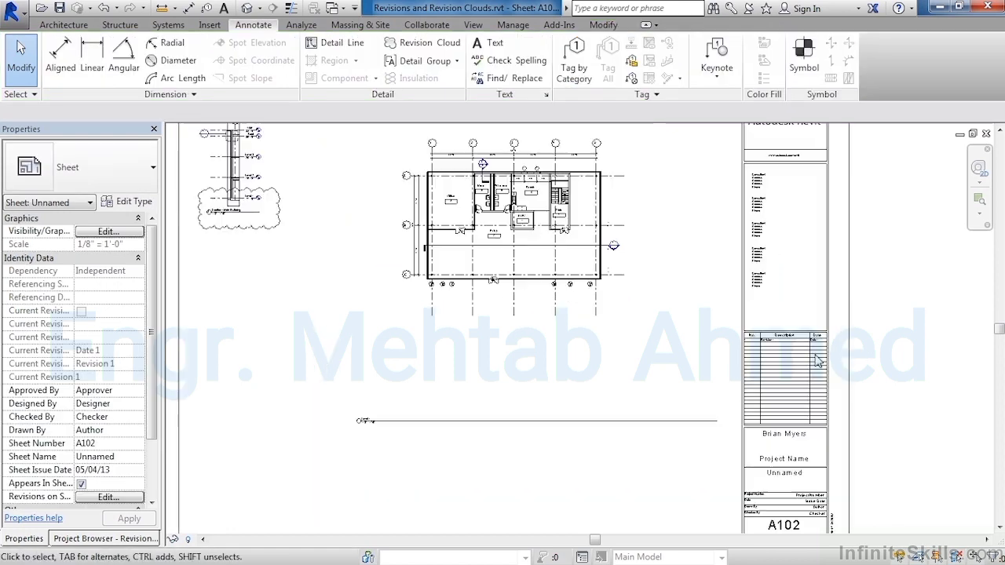
scroll(783, 354, "up", 2)
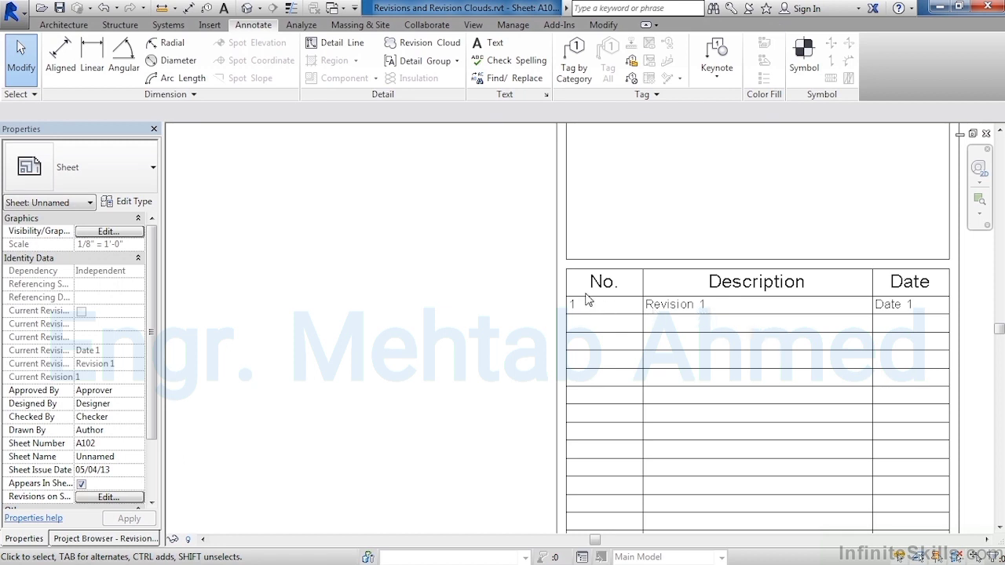
left_click(513, 24)
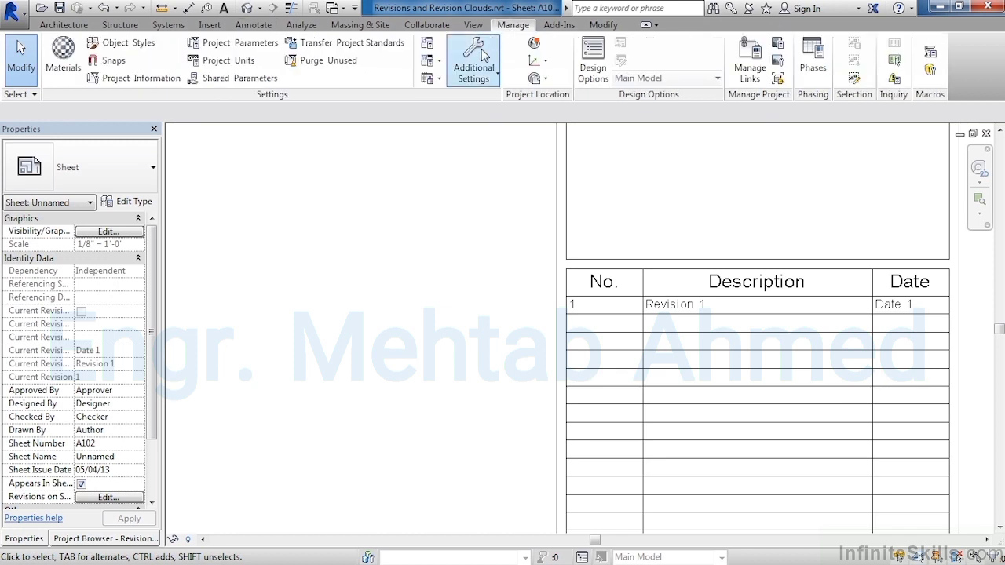
left_click(477, 72)
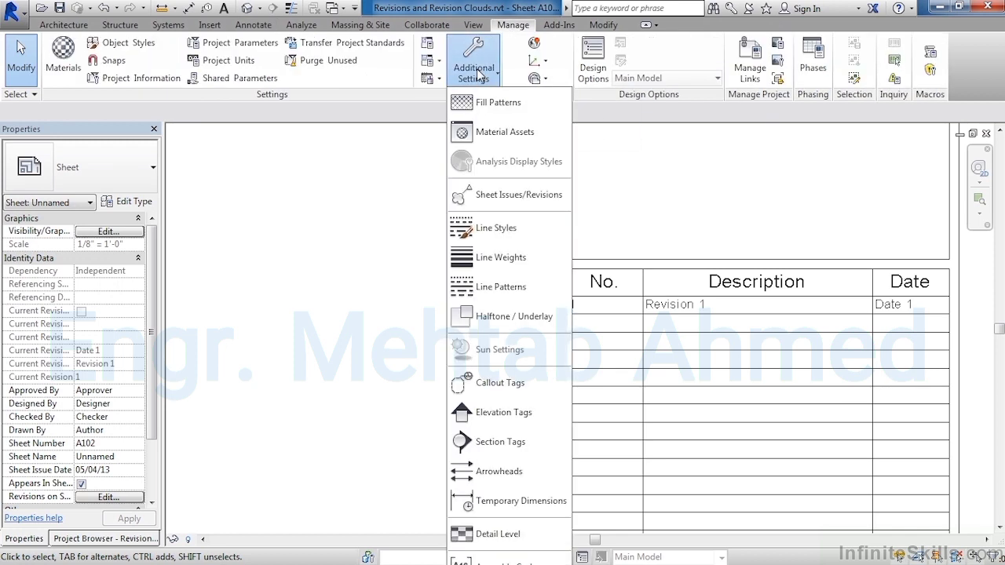
left_click(510, 201)
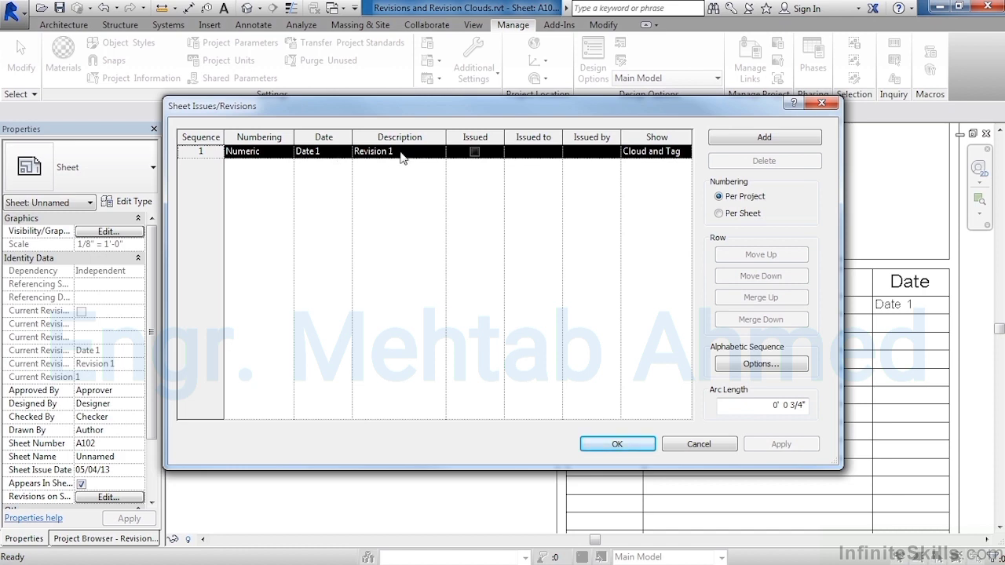
left_click(281, 153)
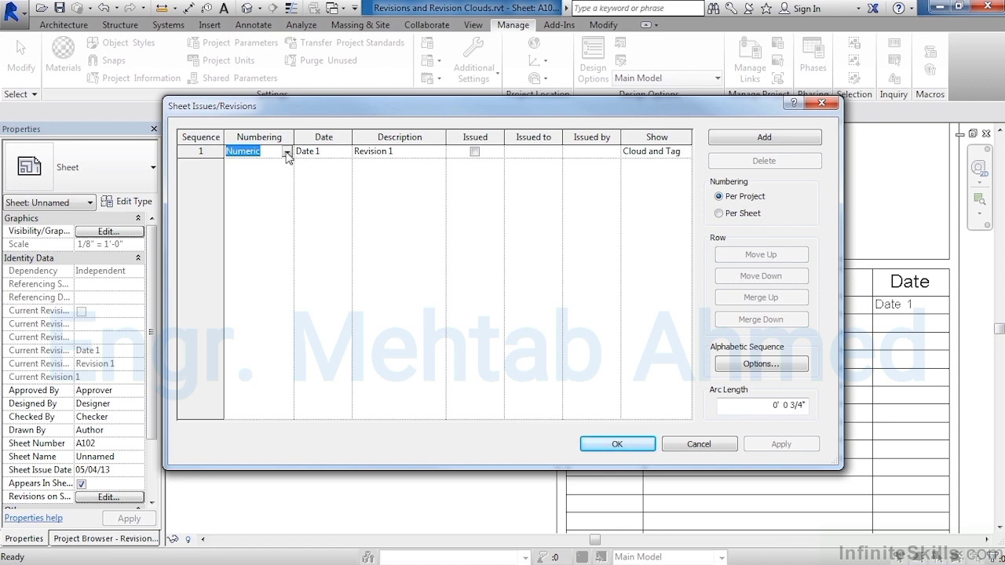
left_click(287, 151)
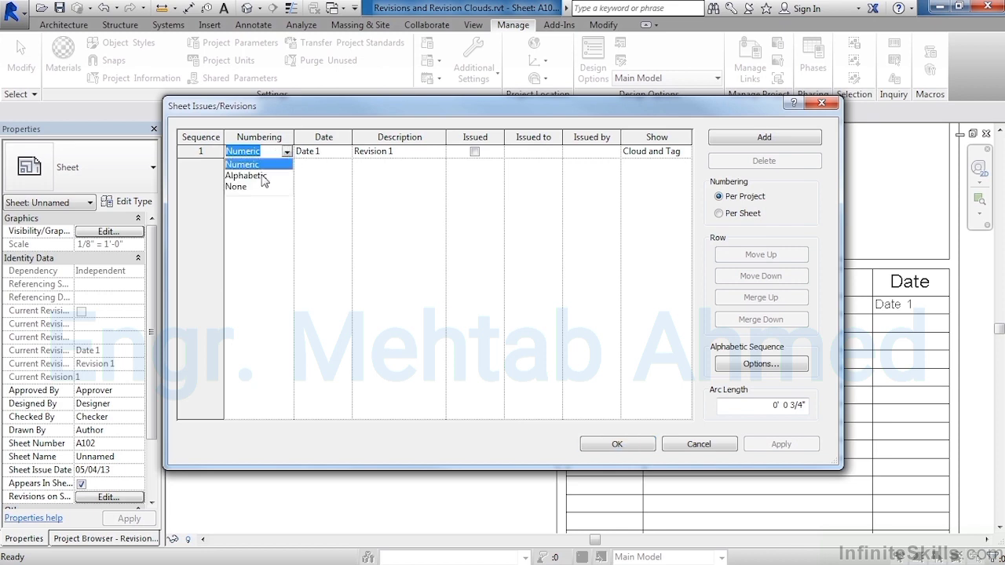
left_click(260, 176)
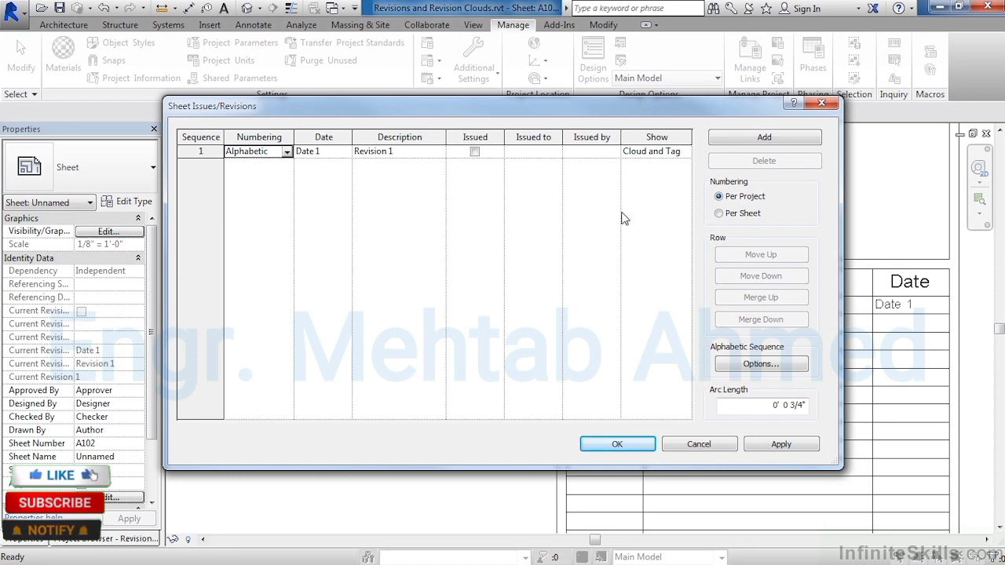
- Add a second revision to the sheet revisions list and accept the revision settings
left_click(754, 142)
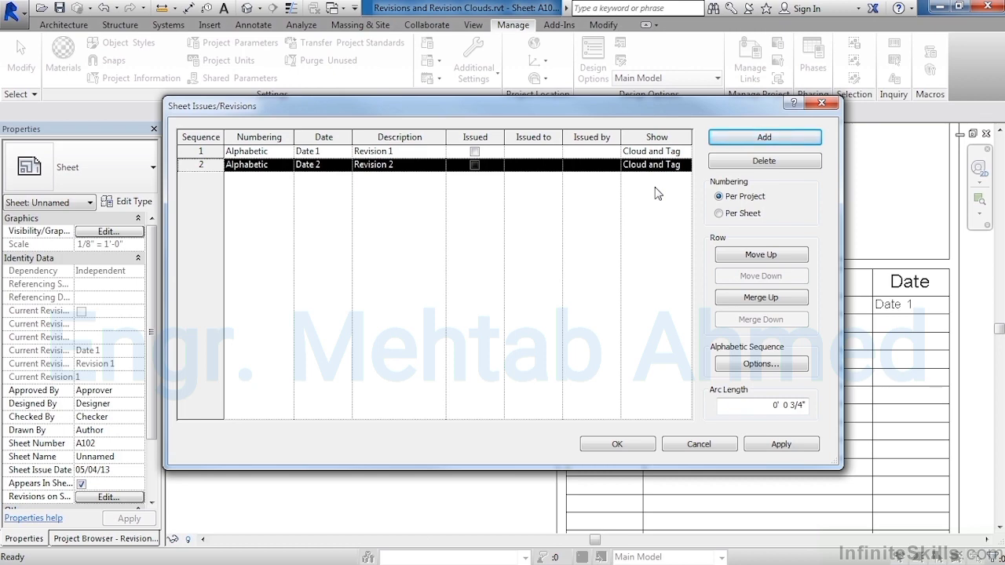
left_click(617, 444)
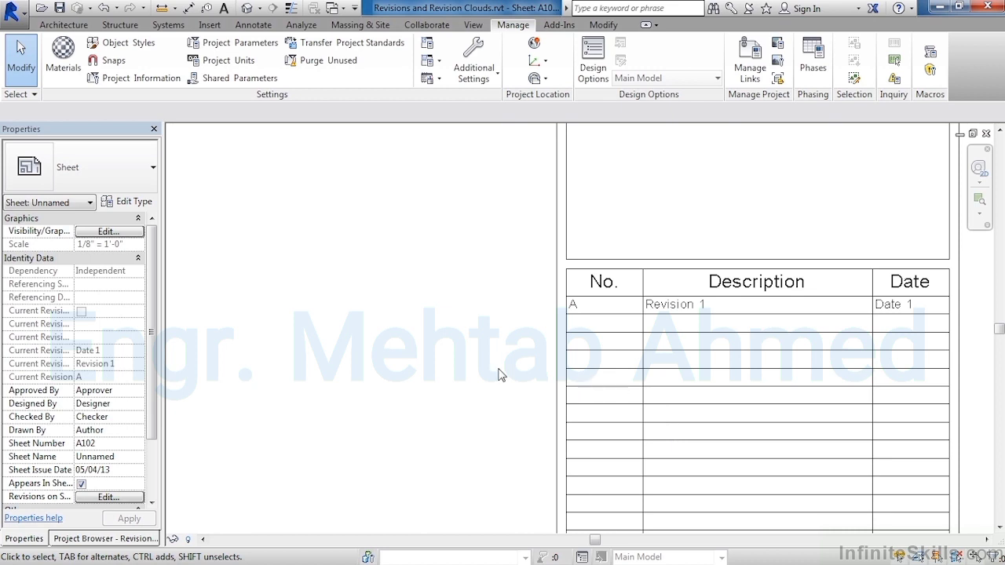
scroll(696, 359, "down", 2)
scroll(734, 347, "down", 1)
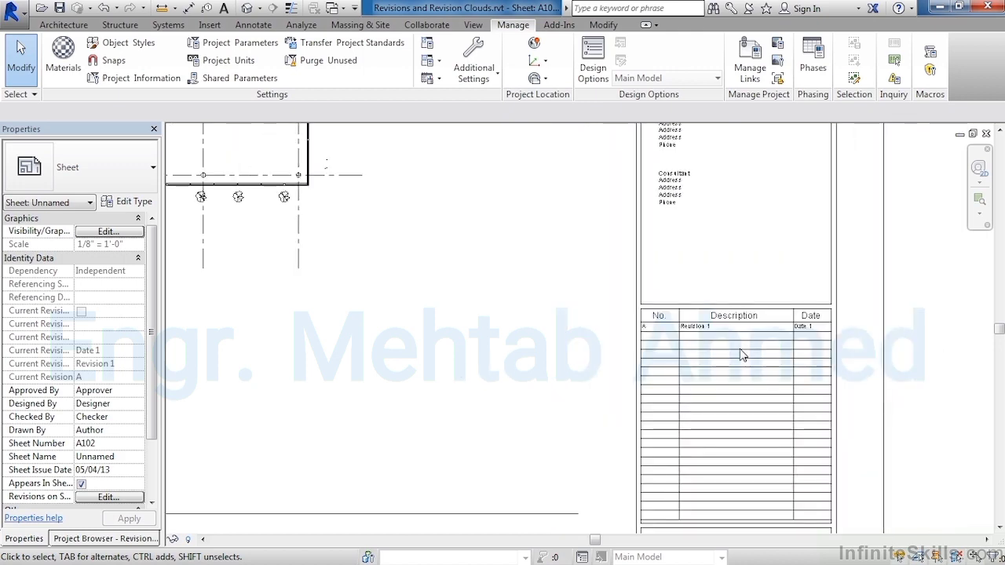
scroll(738, 352, "down", 3)
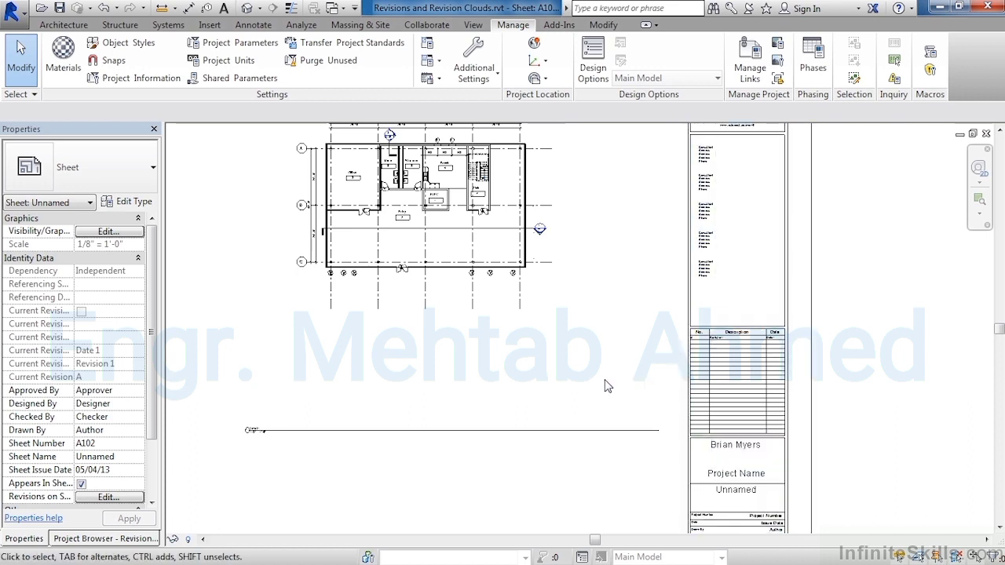
- Start a revision cloud assigned to Seq. 2 - Revision 2 and draw it as a rectangle around the Level 1 view title
left_click(261, 26)
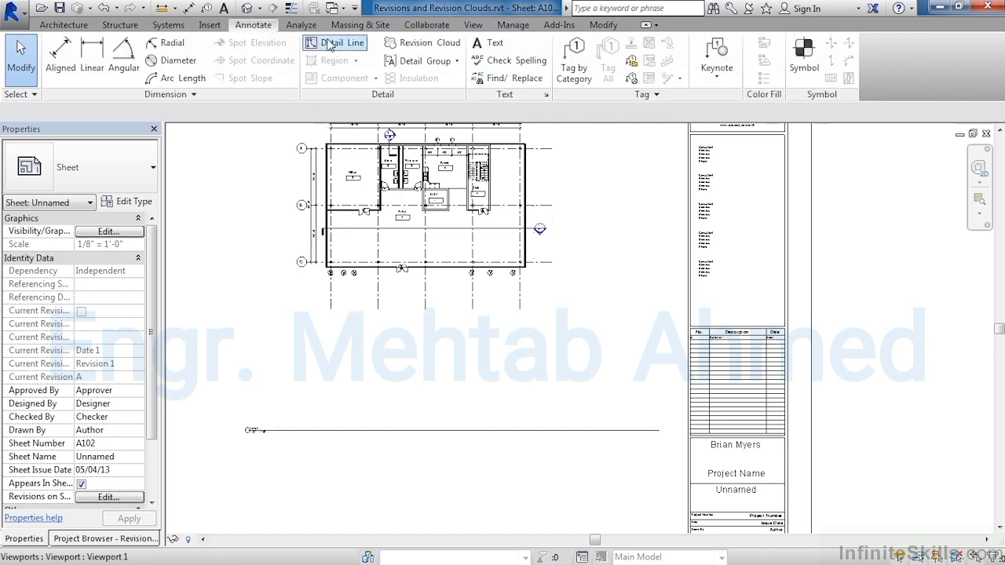
left_click(432, 45)
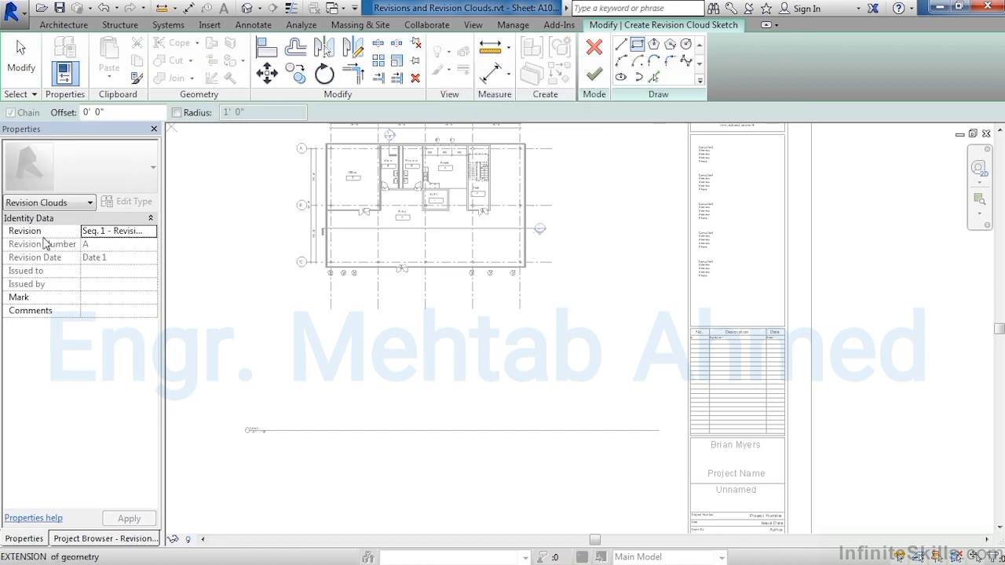
left_click(130, 231)
left_click(150, 231)
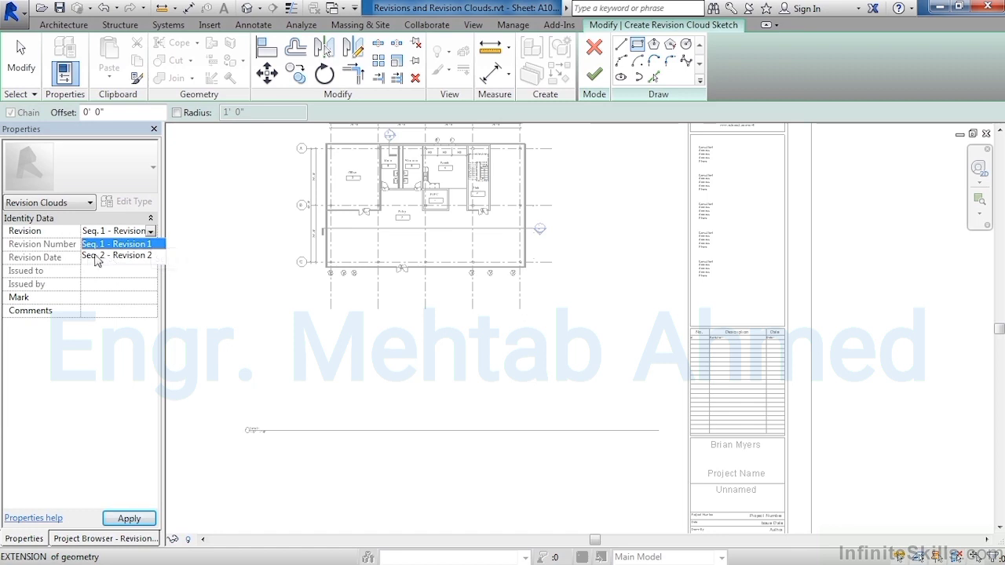
left_click(134, 256)
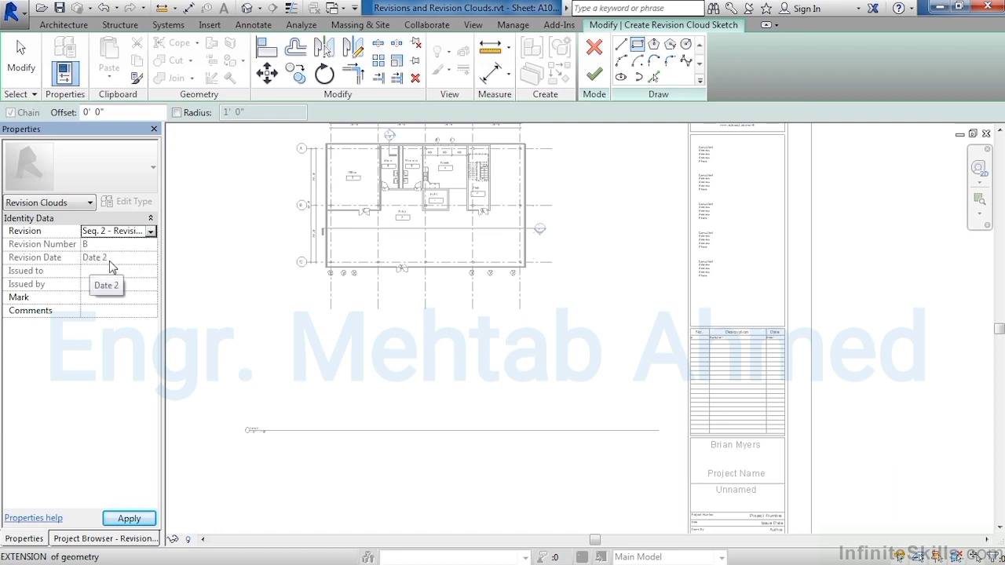
left_click(238, 453)
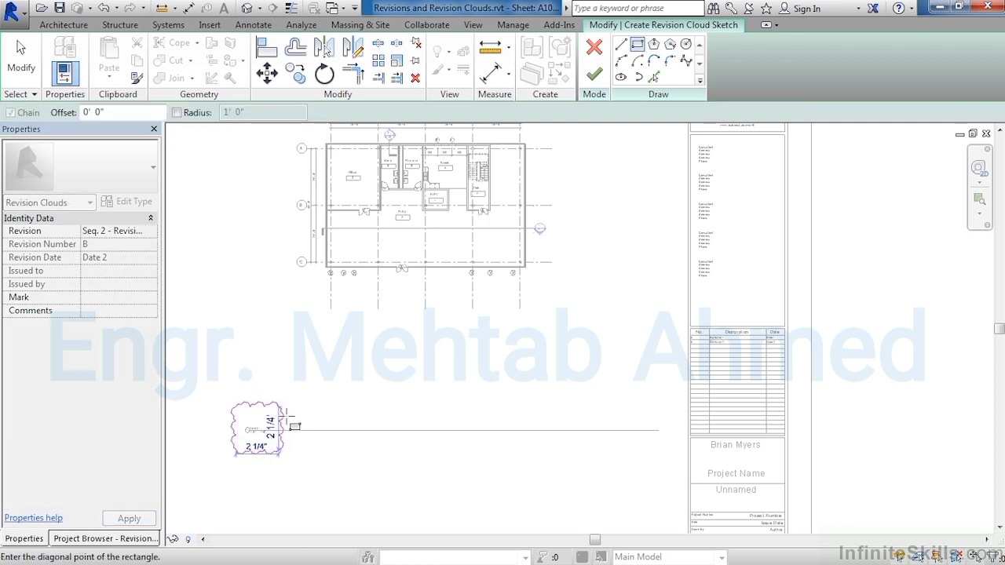
left_click(284, 411)
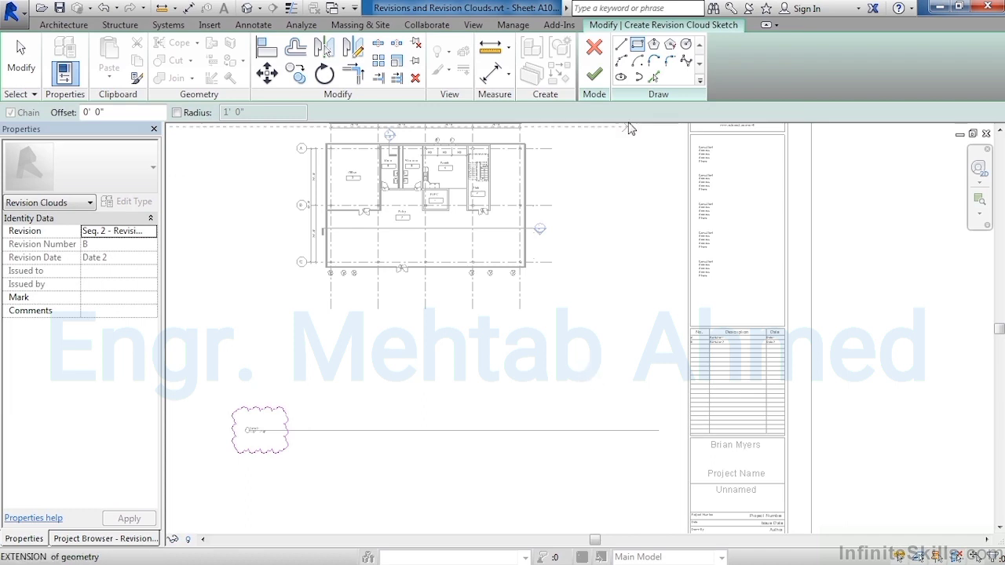
- Add a closed cloud outline of straight segments around the second-from-right grid line at the floor plan's lower wall, and finish the sketch
left_click(622, 45)
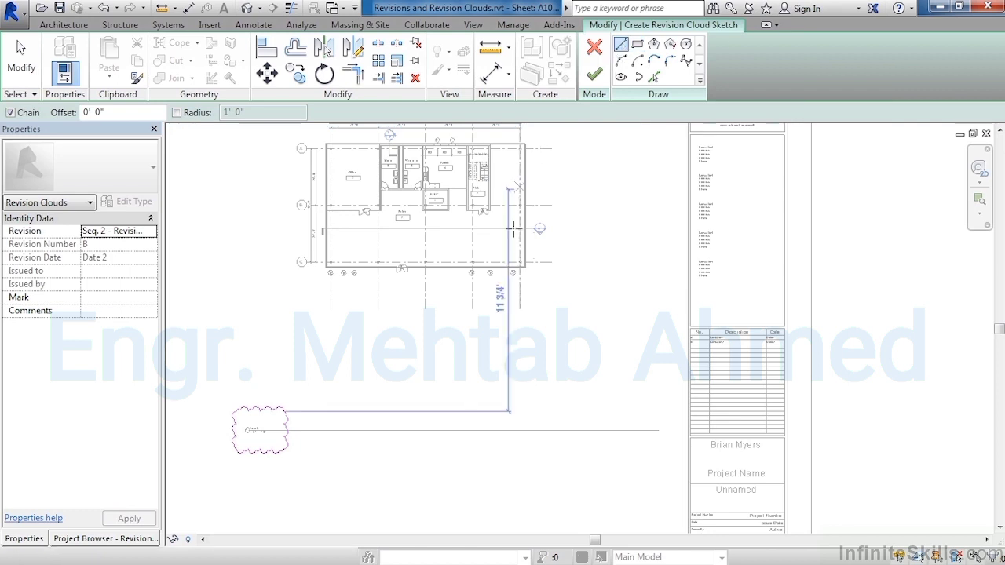
left_click(471, 264)
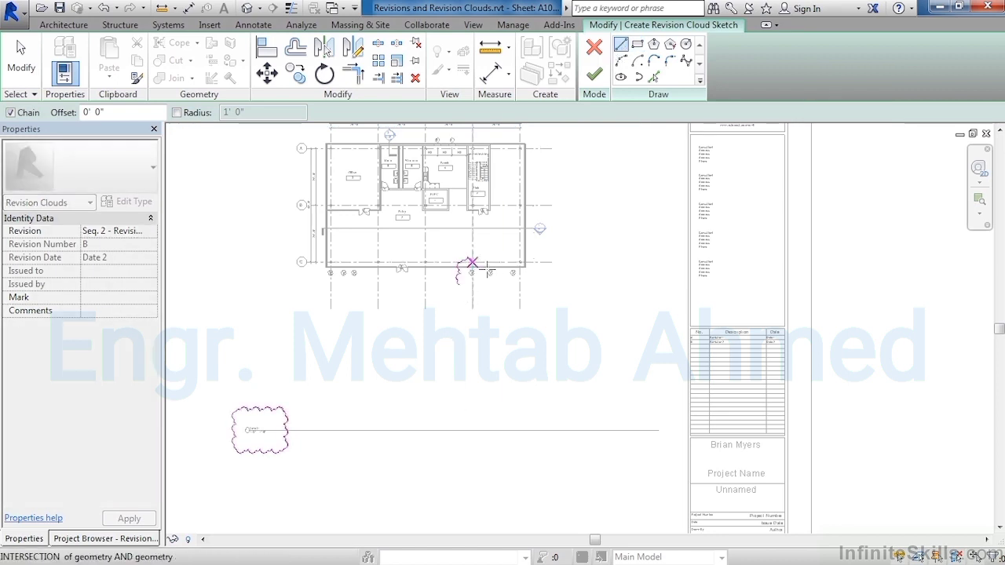
left_click(489, 270)
left_click(494, 300)
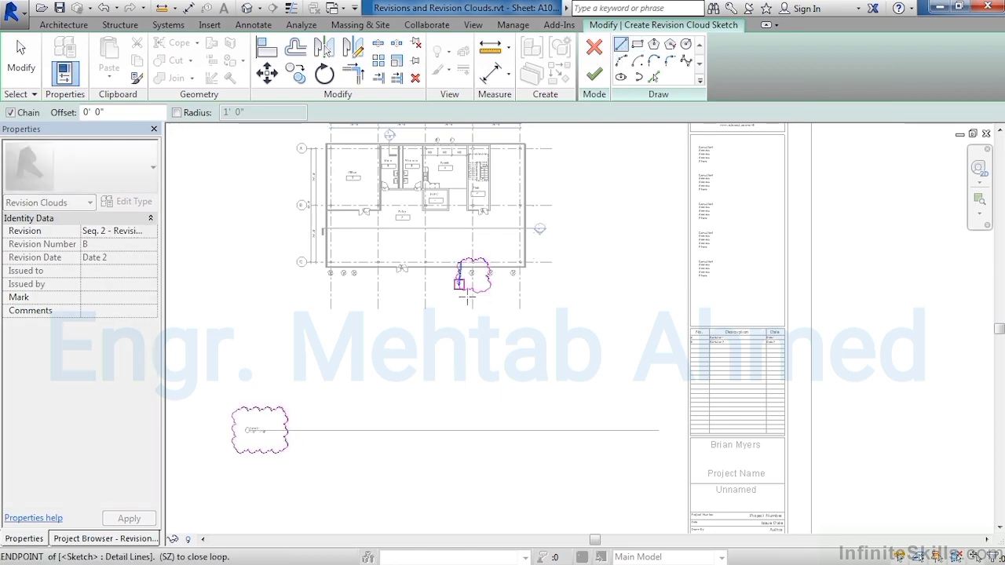
left_click(468, 297)
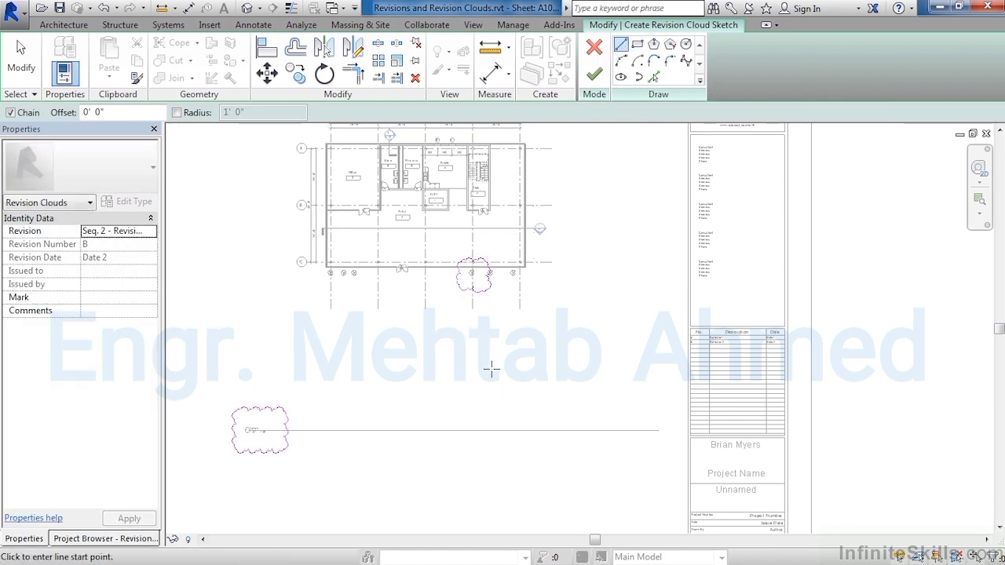
left_click(595, 76)
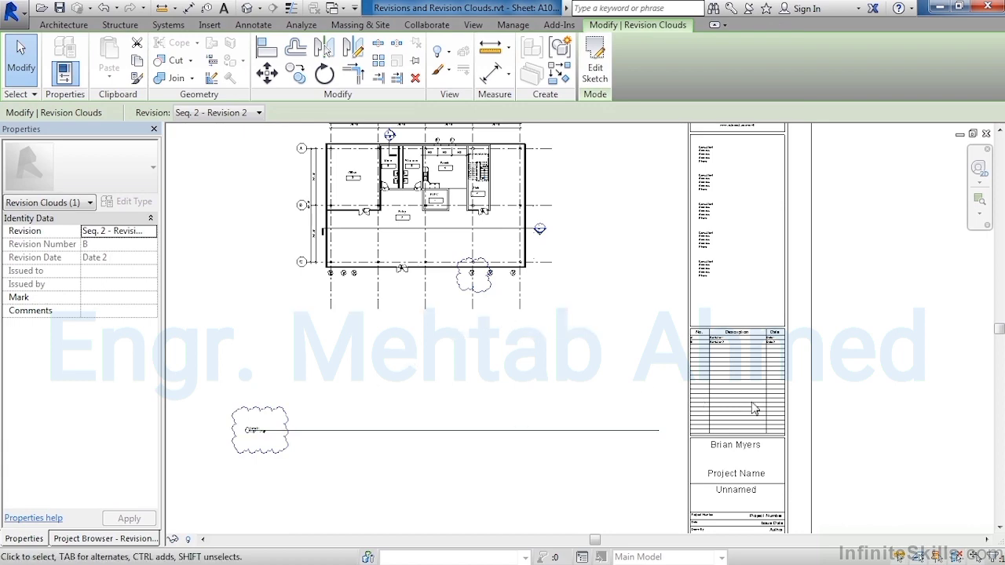
left_click(794, 372)
- Mark revision sequence 1 as Issued, set its Show option to None in Sheet Issues/Revisions, and accept the settings
scroll(765, 352, "up", 2)
scroll(762, 351, "up", 3)
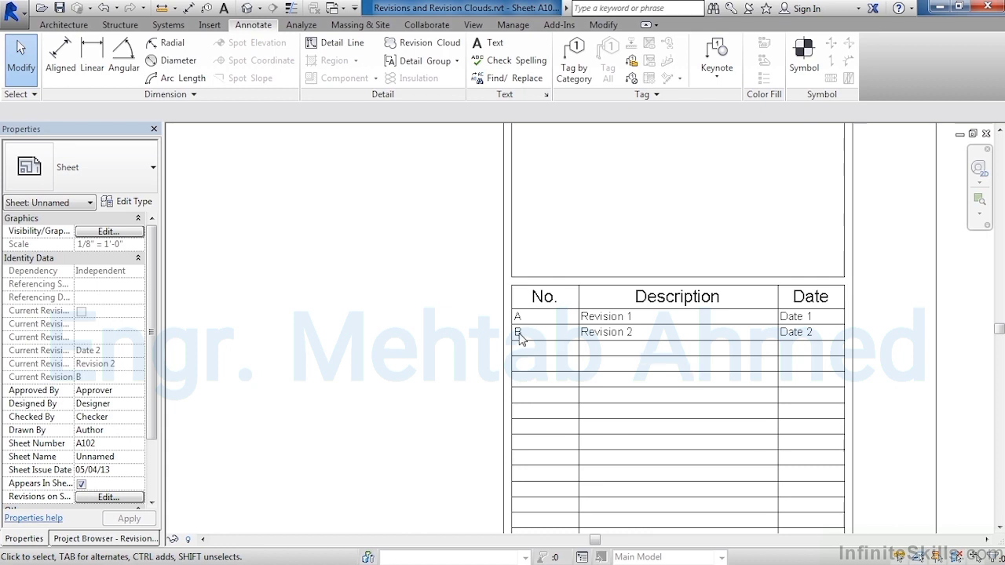
left_click(513, 25)
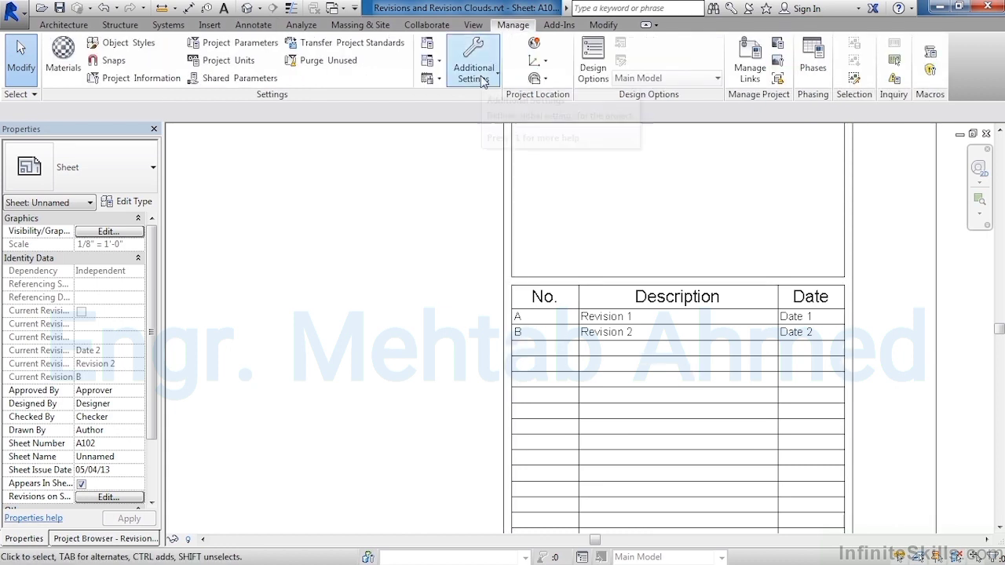
left_click(483, 81)
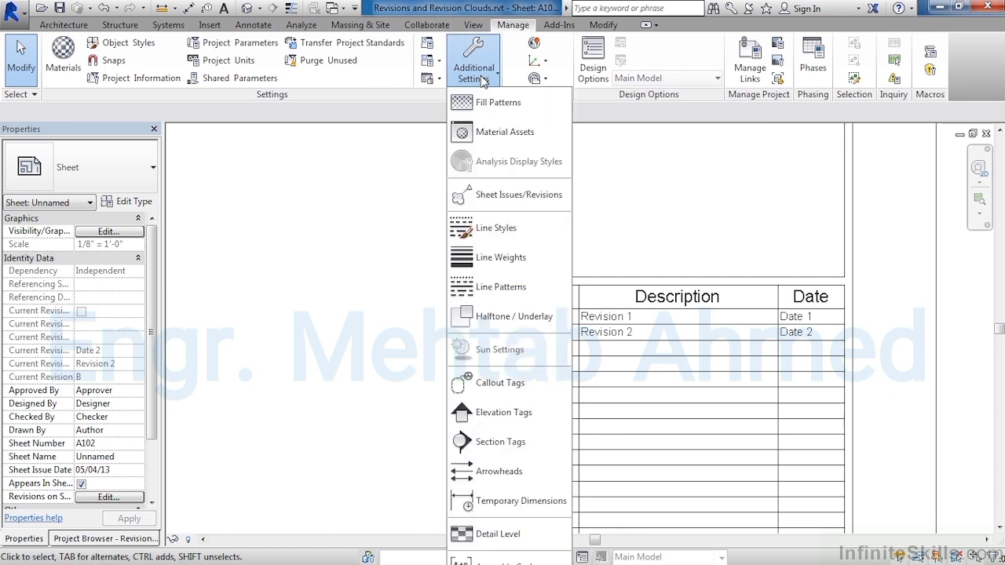
left_click(518, 198)
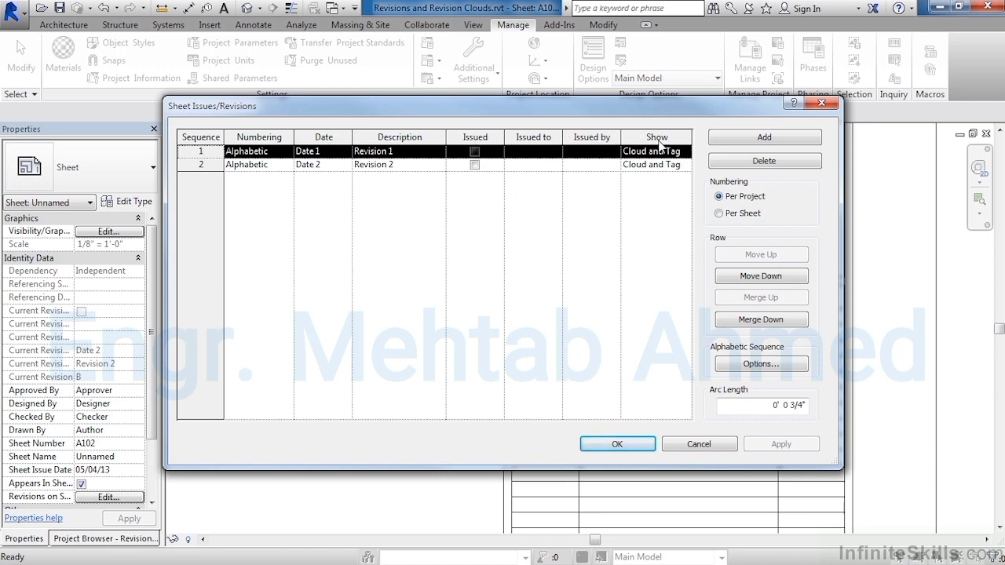
left_click(475, 151)
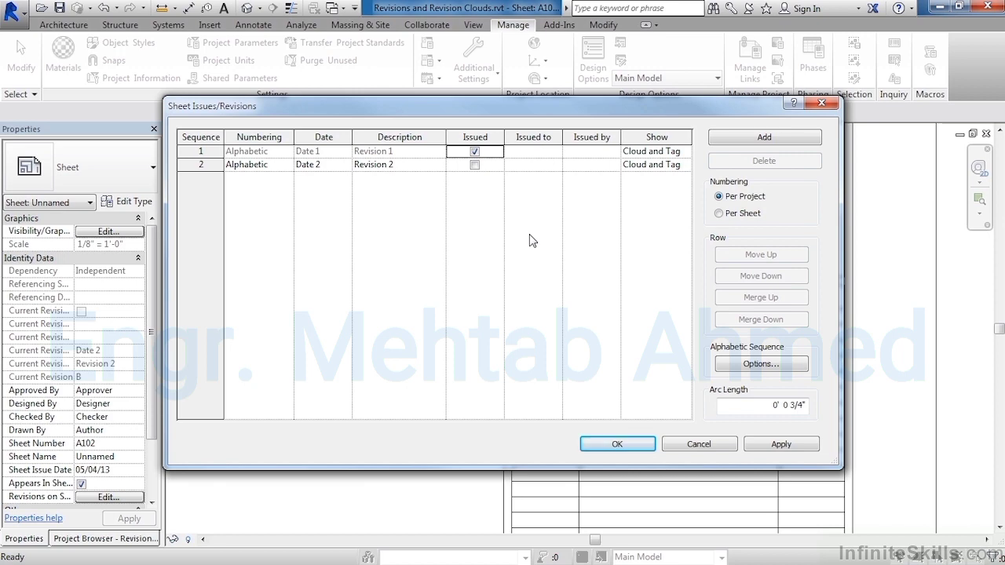
left_click(686, 152)
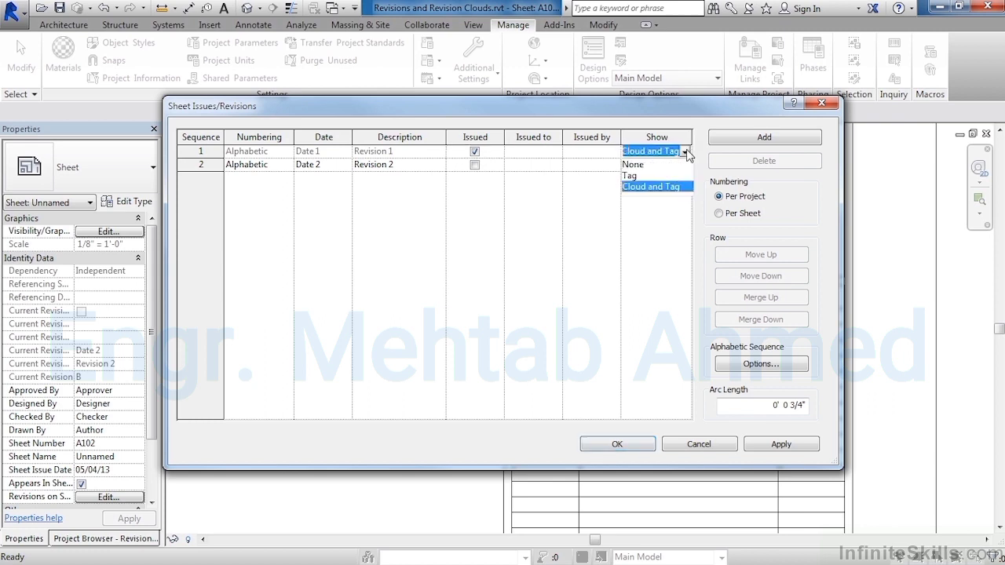
left_click(633, 164)
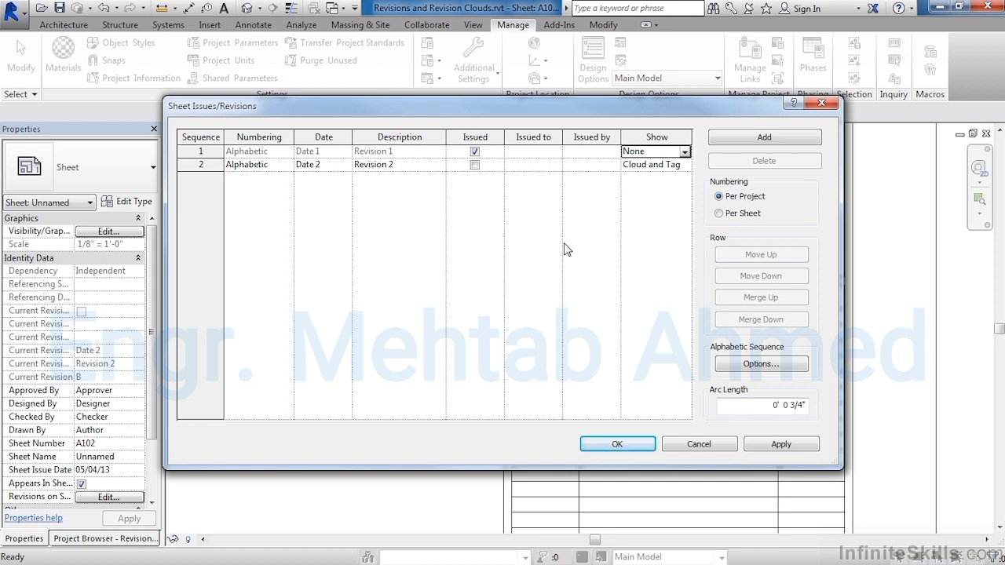
left_click(626, 445)
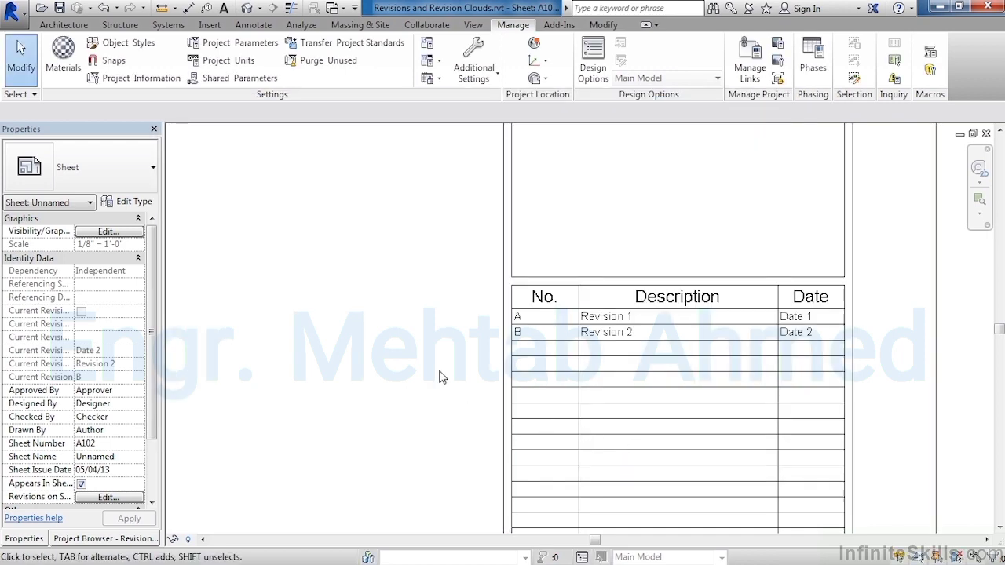
- Tag the revision cloud around the Level 1 view title by category, with an attached-end leader
scroll(746, 373, "down", 3)
scroll(761, 375, "down", 4)
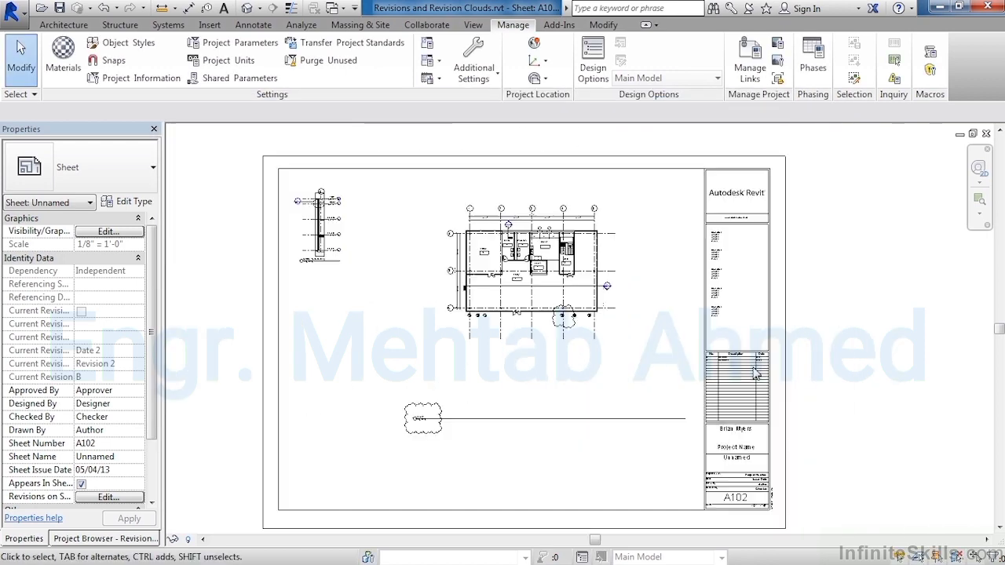
scroll(558, 356, "up", 1)
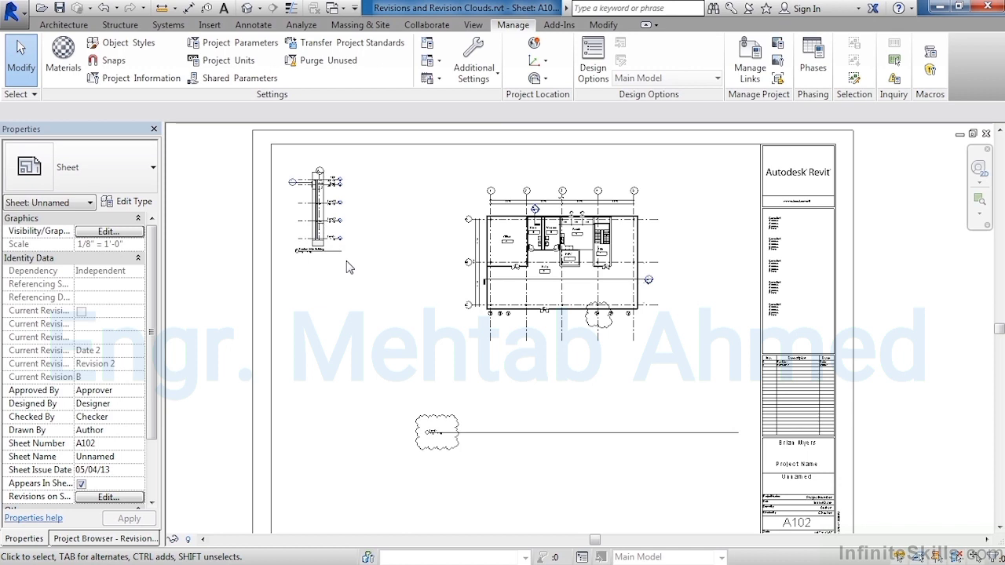
left_click(254, 25)
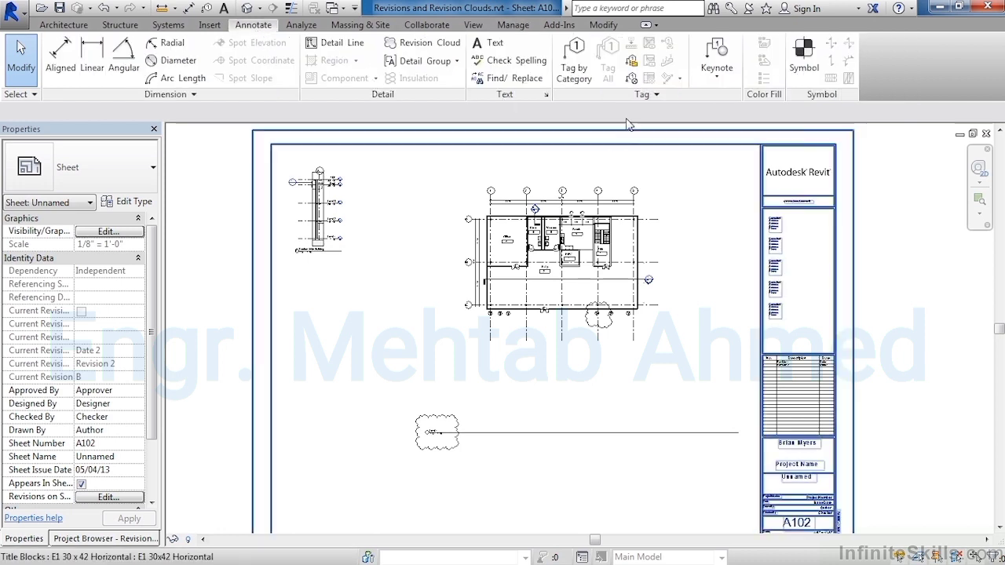
left_click(577, 74)
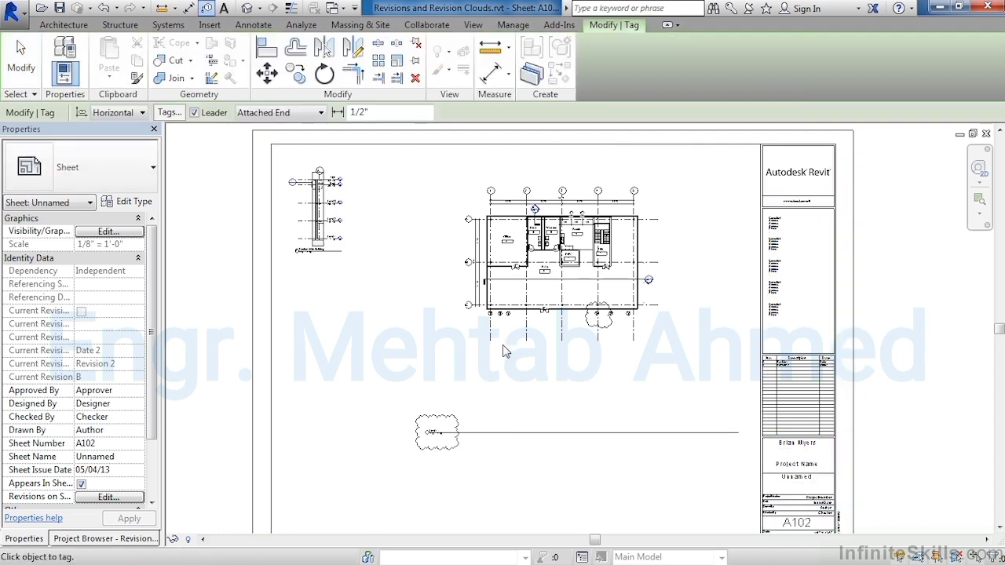
left_click(459, 428)
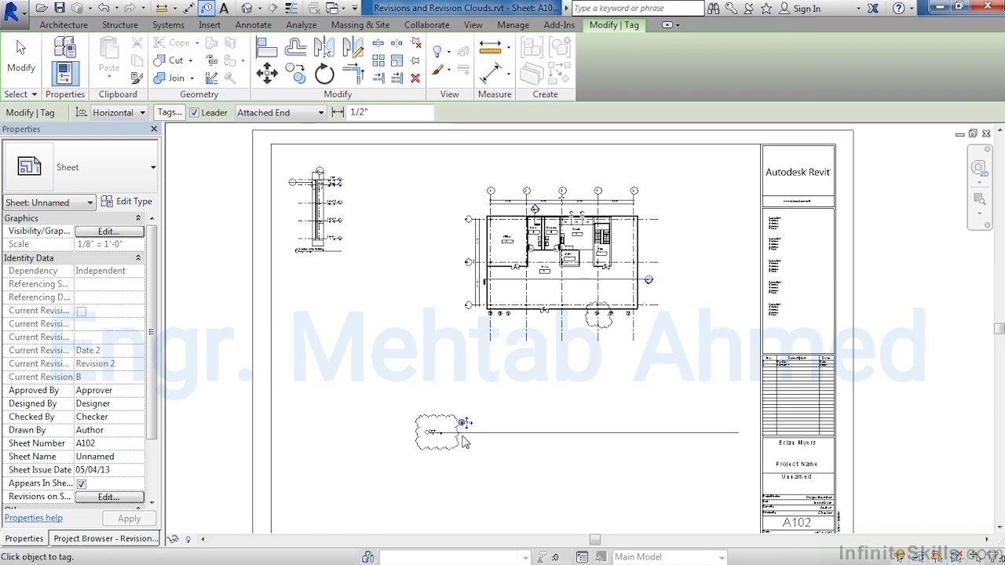
- Compare the new revision cloud tag with the entries of the revision schedule in the title block
scroll(463, 432, "up", 5)
scroll(490, 399, "up", 4)
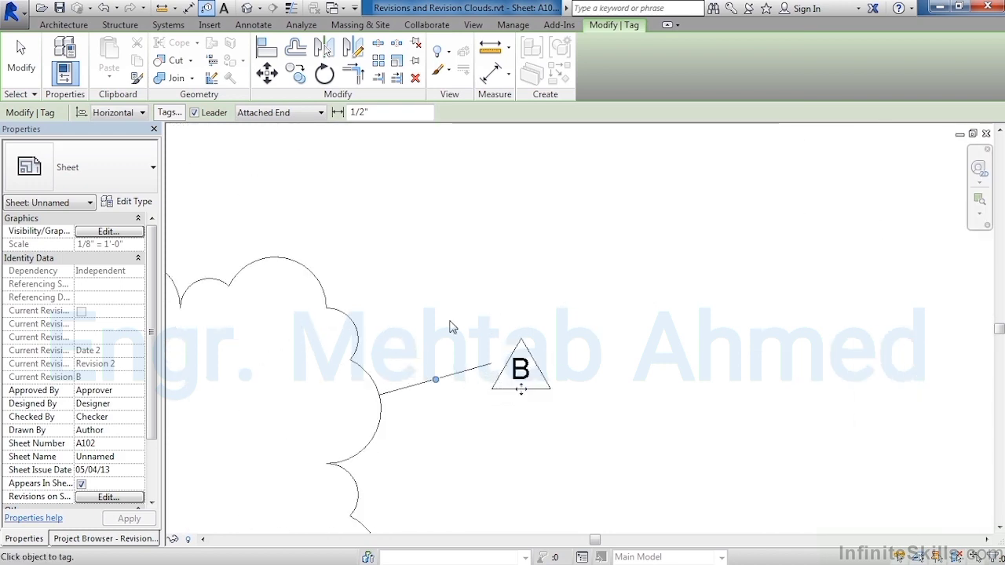
scroll(451, 328, "down", 4)
scroll(455, 333, "down", 3)
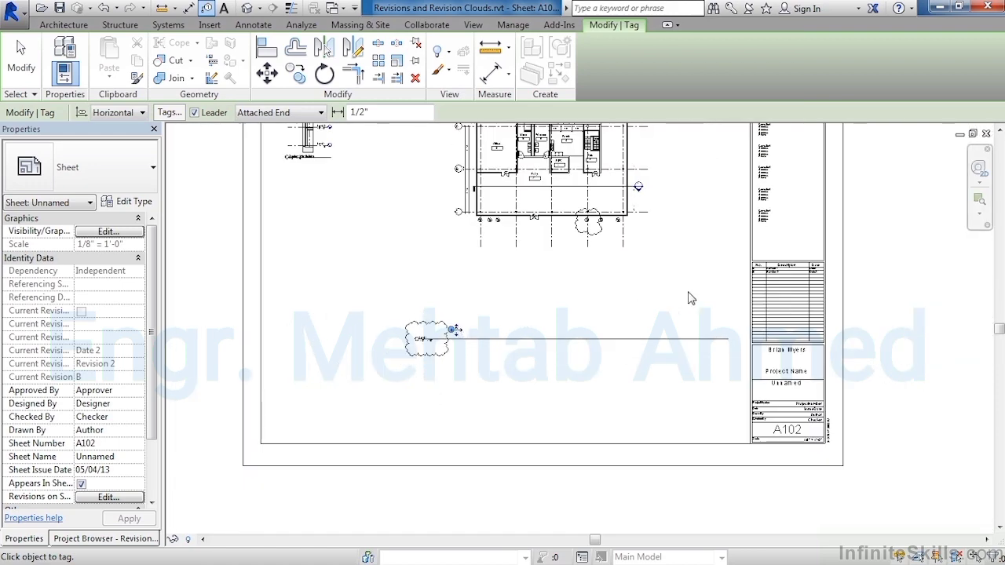
scroll(813, 277, "up", 5)
scroll(813, 276, "up", 3)
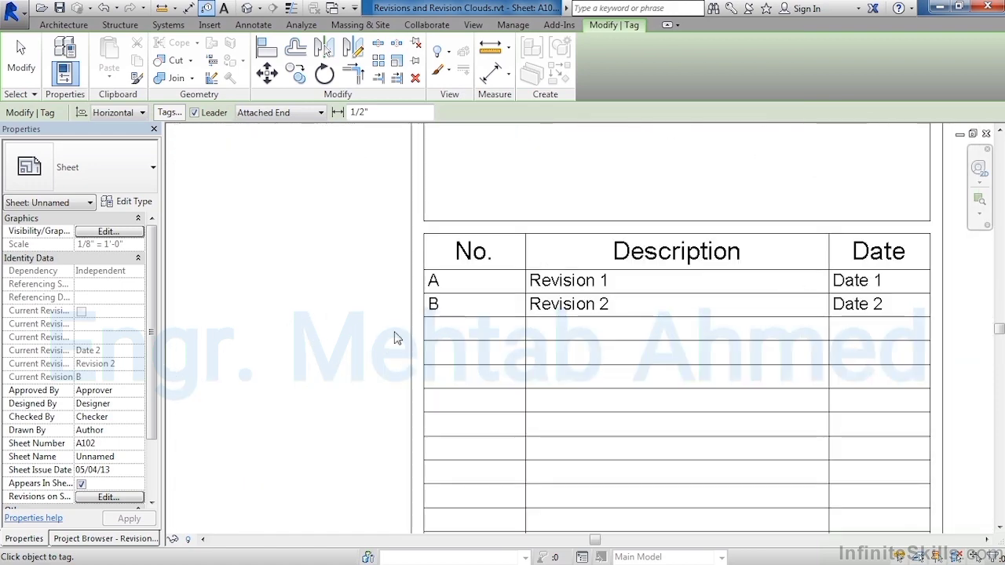
scroll(375, 385, "down", 6)
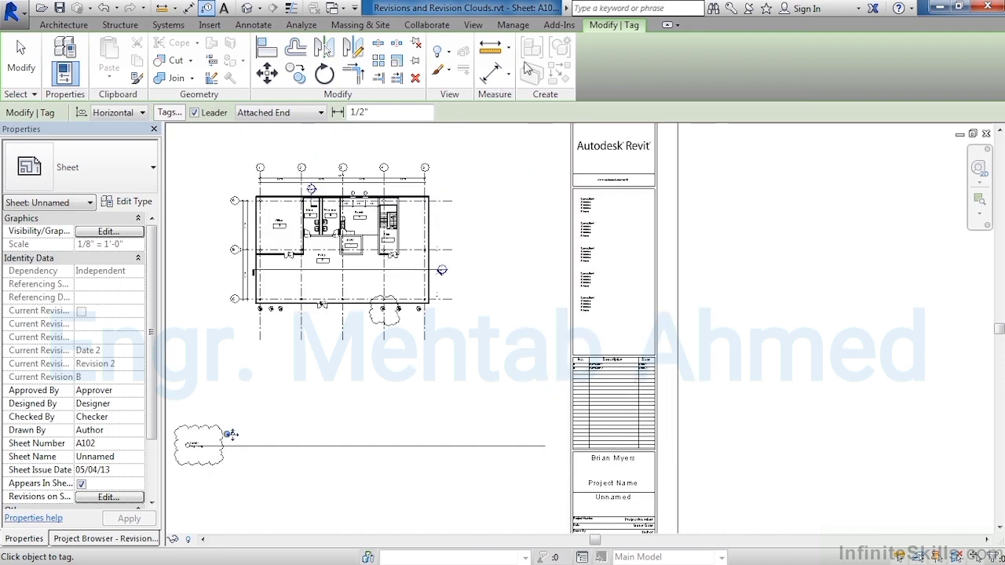
- Set the Show option of revision sequence 2 to Tag in Sheet Issues/Revisions and accept the settings
left_click(517, 27)
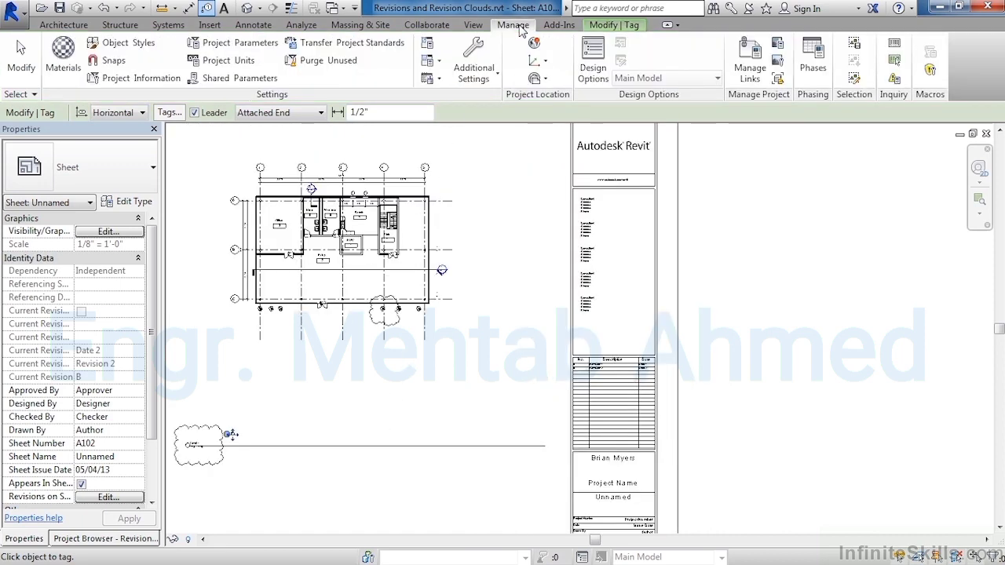
left_click(487, 81)
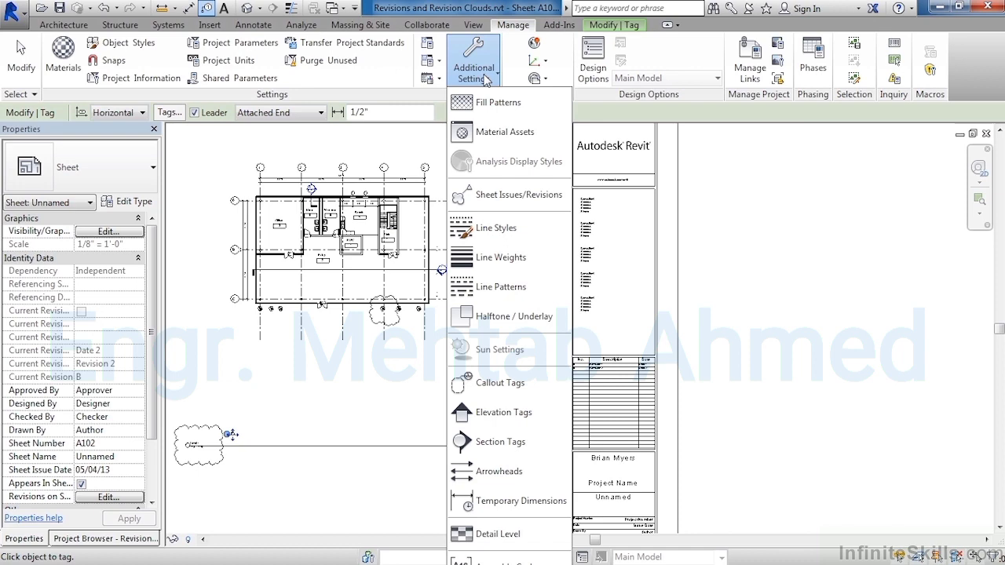
left_click(490, 204)
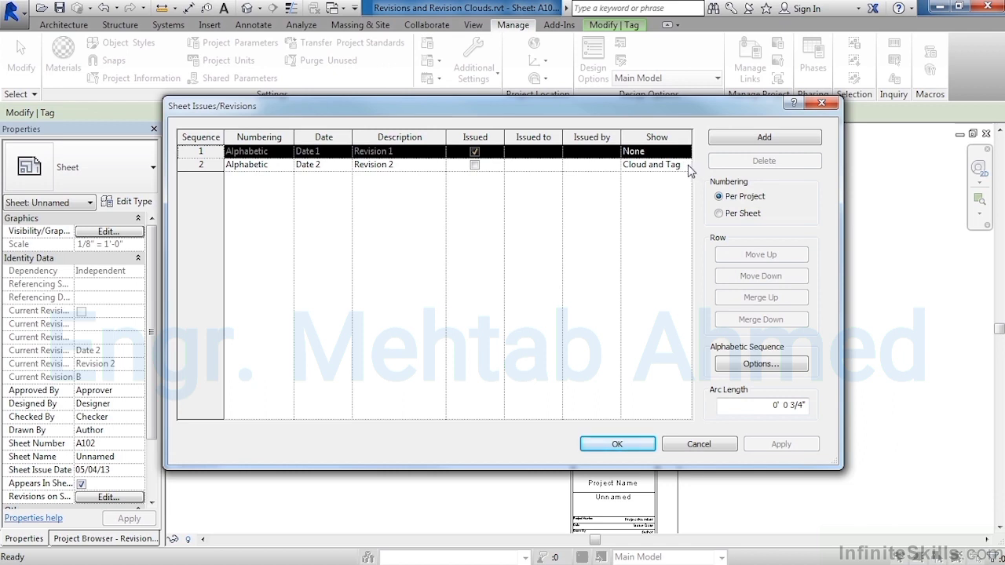
left_click(682, 165)
left_click(684, 165)
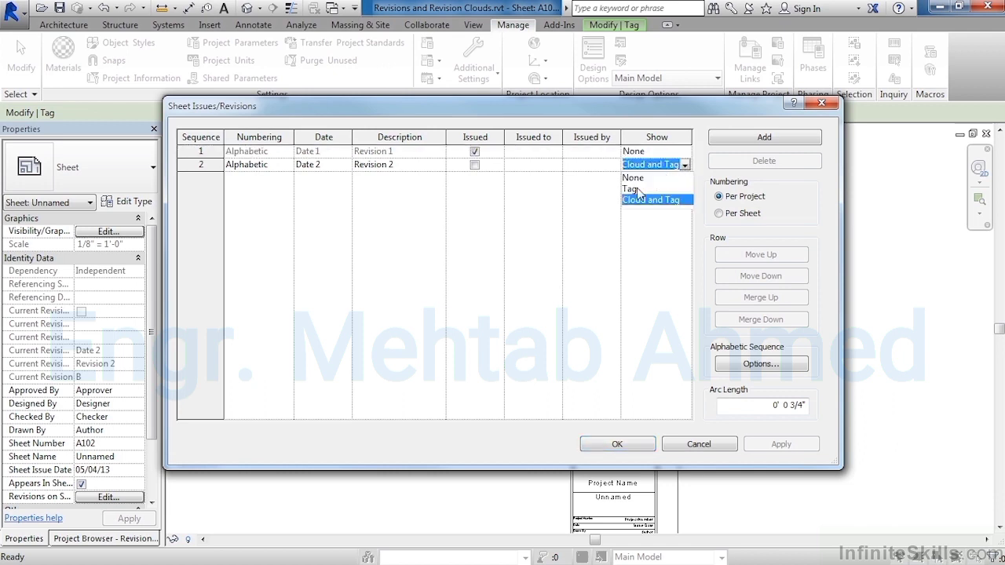
left_click(640, 192)
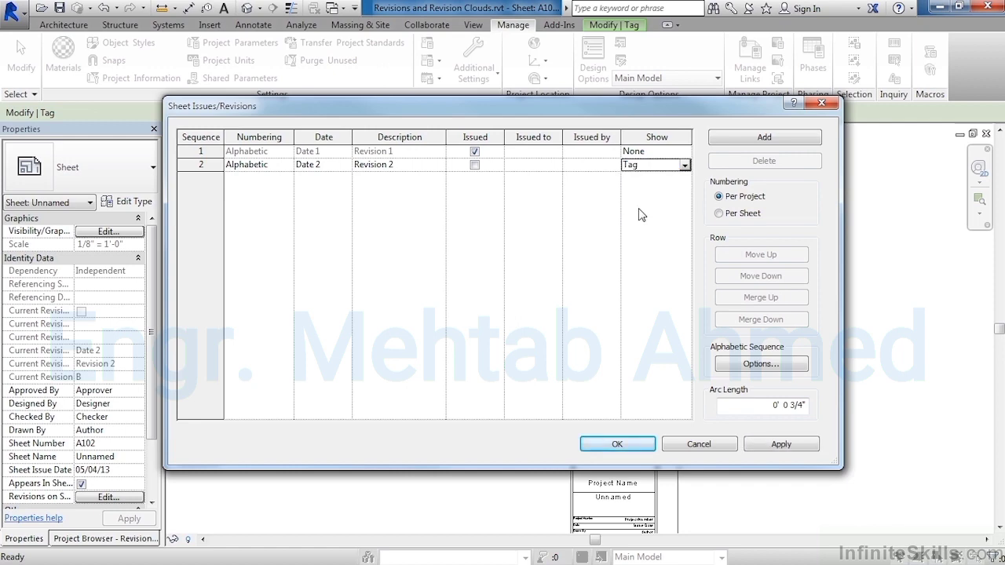
left_click(618, 445)
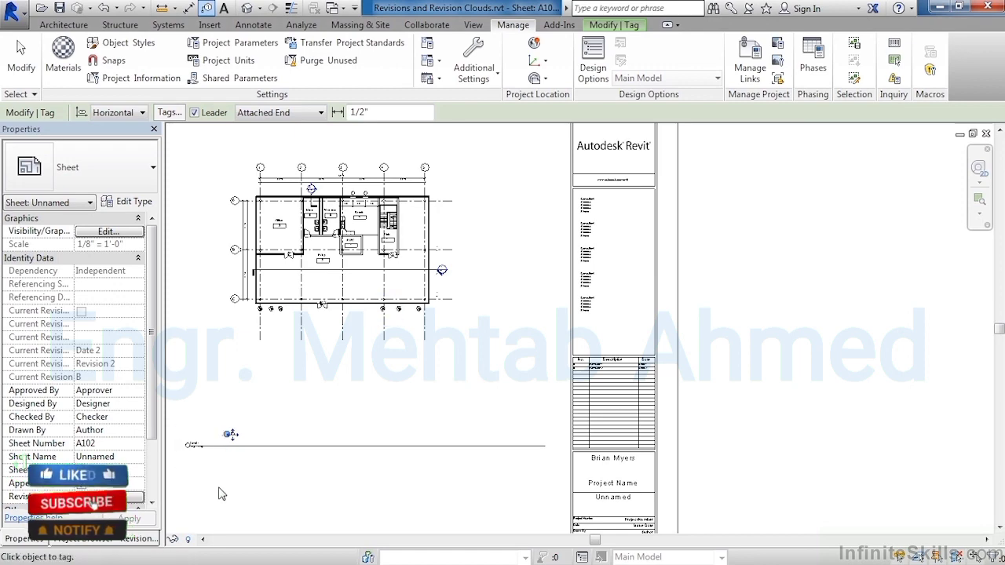
- Turn off the leader of the revision tag above the Level 1 view title and deselect the tag
scroll(206, 445, "up", 6)
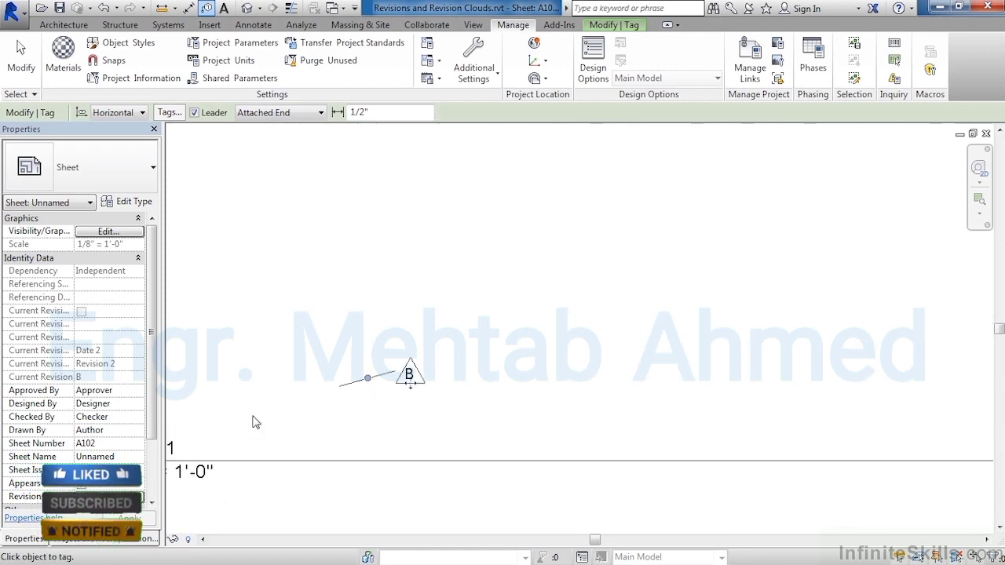
scroll(295, 416, "up", 1)
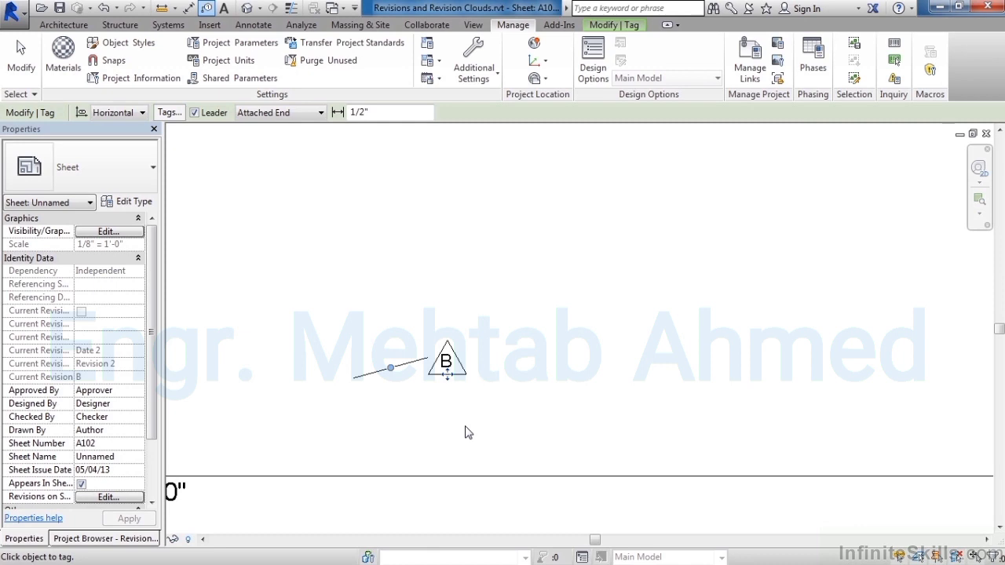
left_click(479, 373)
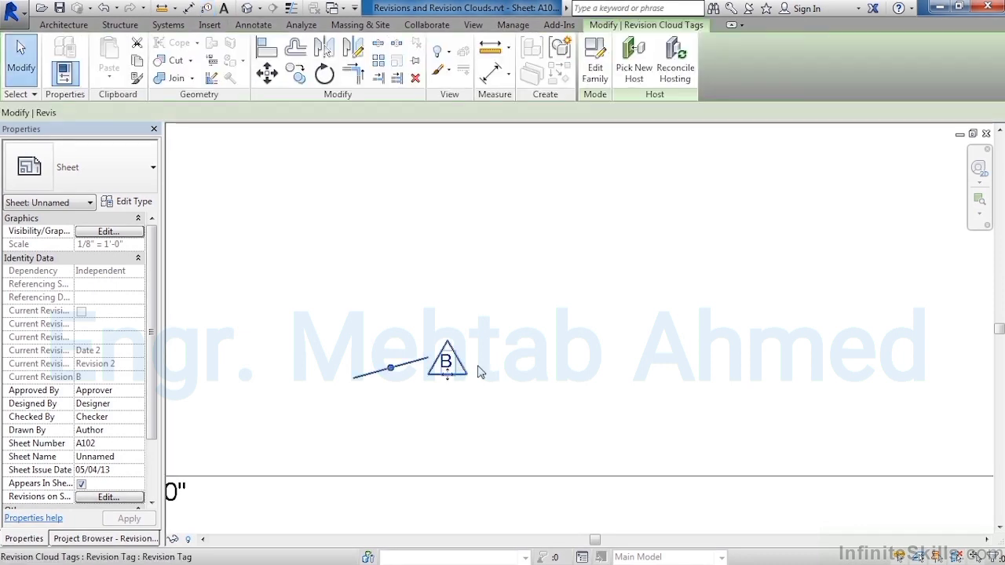
left_click(234, 113)
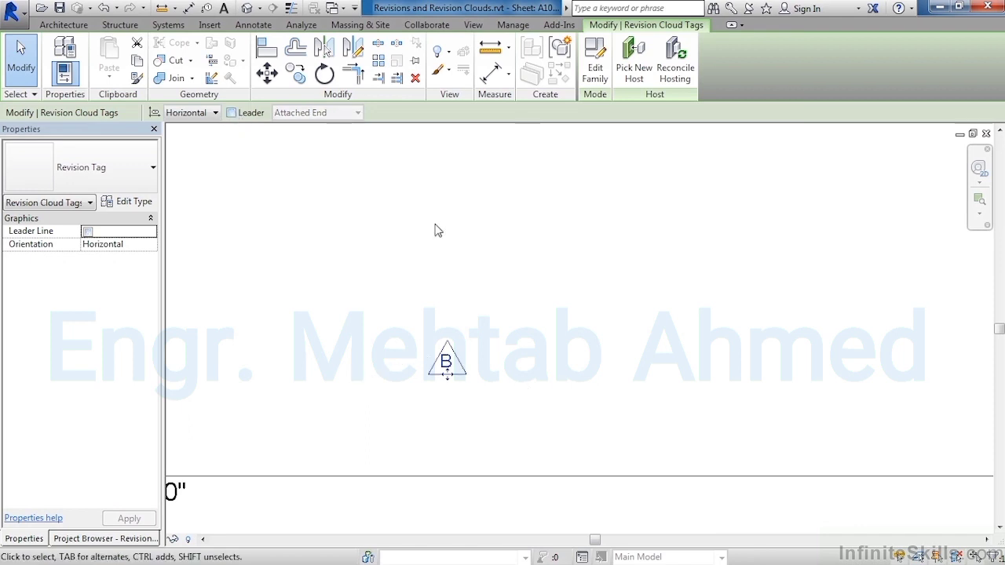
left_click(571, 392)
scroll(571, 393, "down", 2)
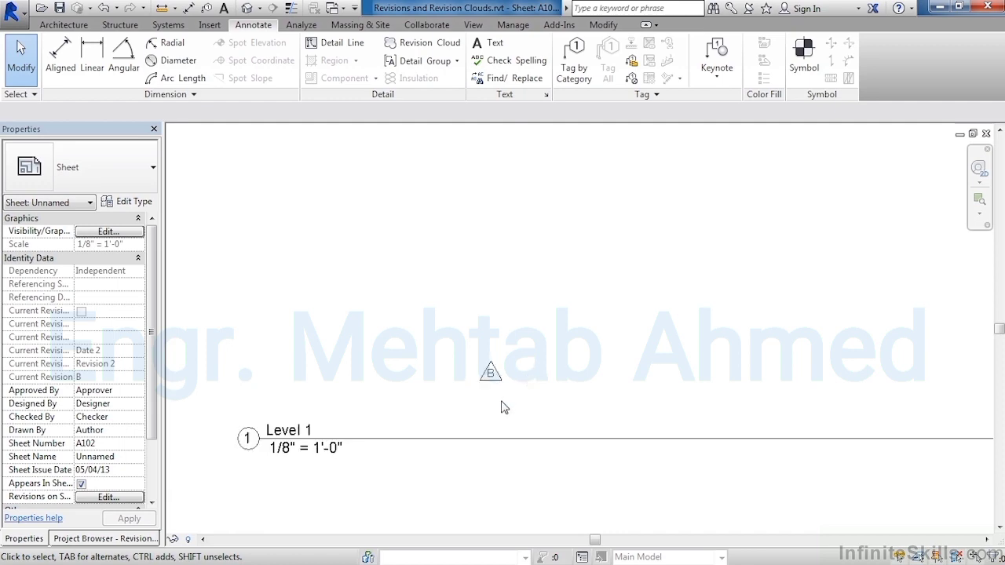